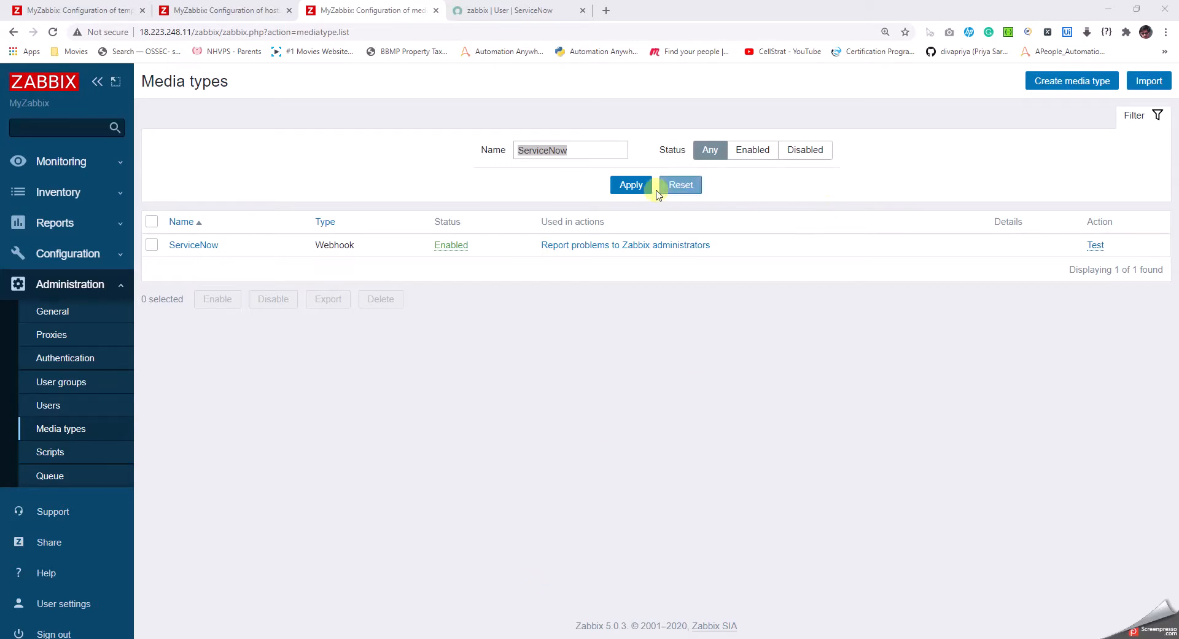
# - Reset the Media types name filter so every media type, including the ServiceNow webhook, is listed
pyautogui.click(676, 188)
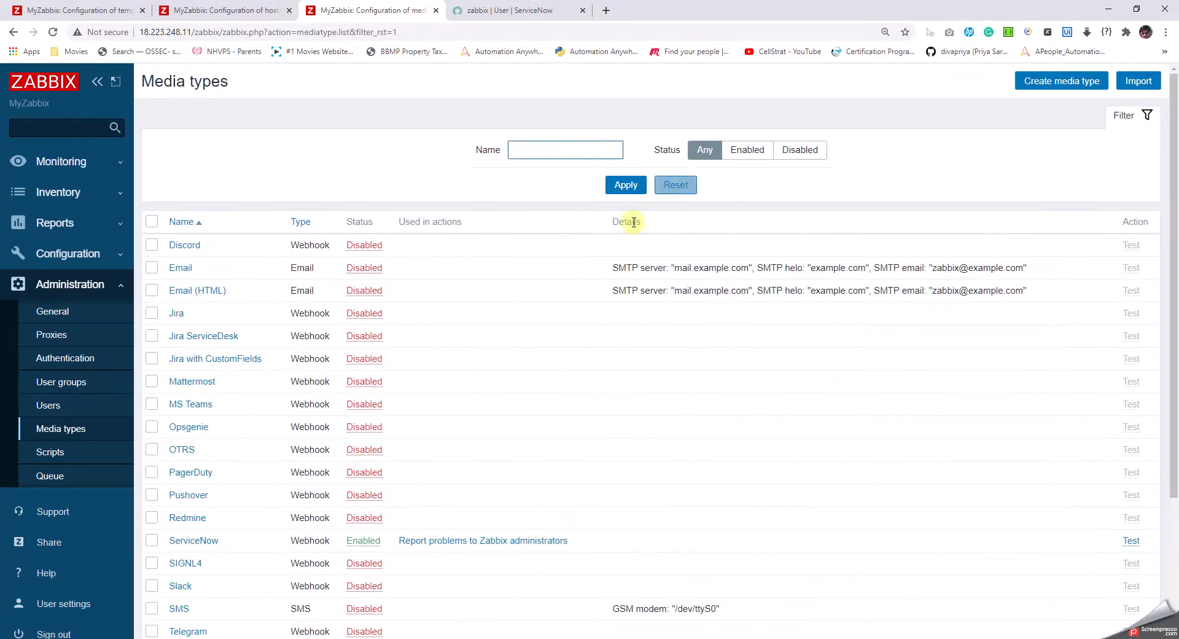
# - Find the ServiceNow webhook in the media types list and open its edit form
pyautogui.scroll(-3, 583, 368)
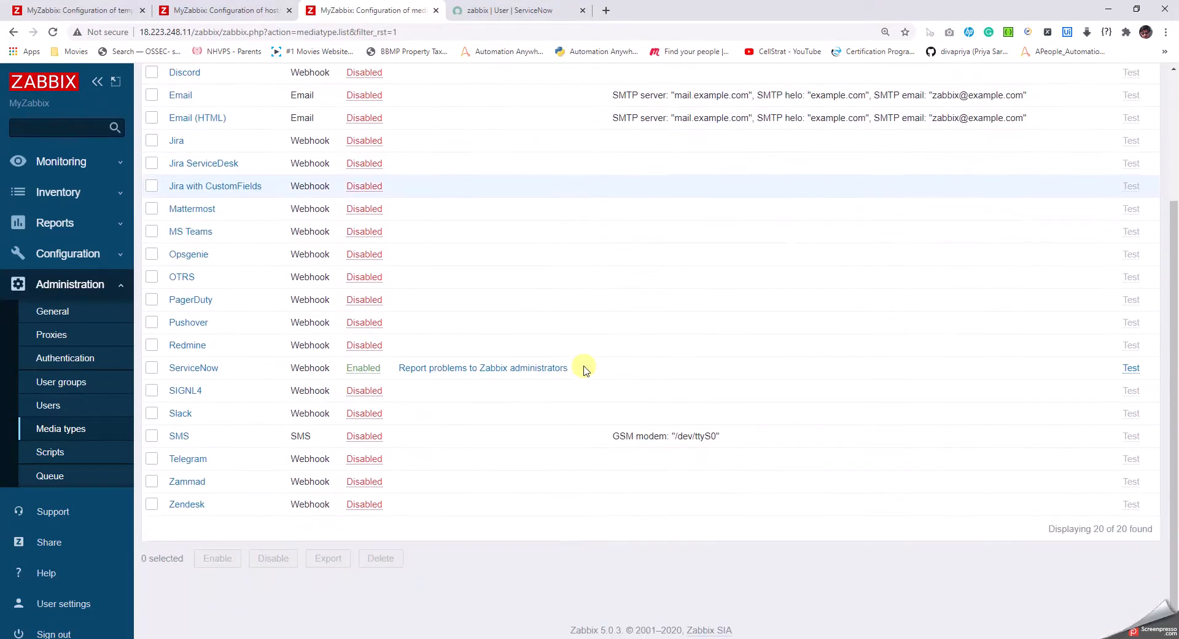
pyautogui.scroll(1, 583, 368)
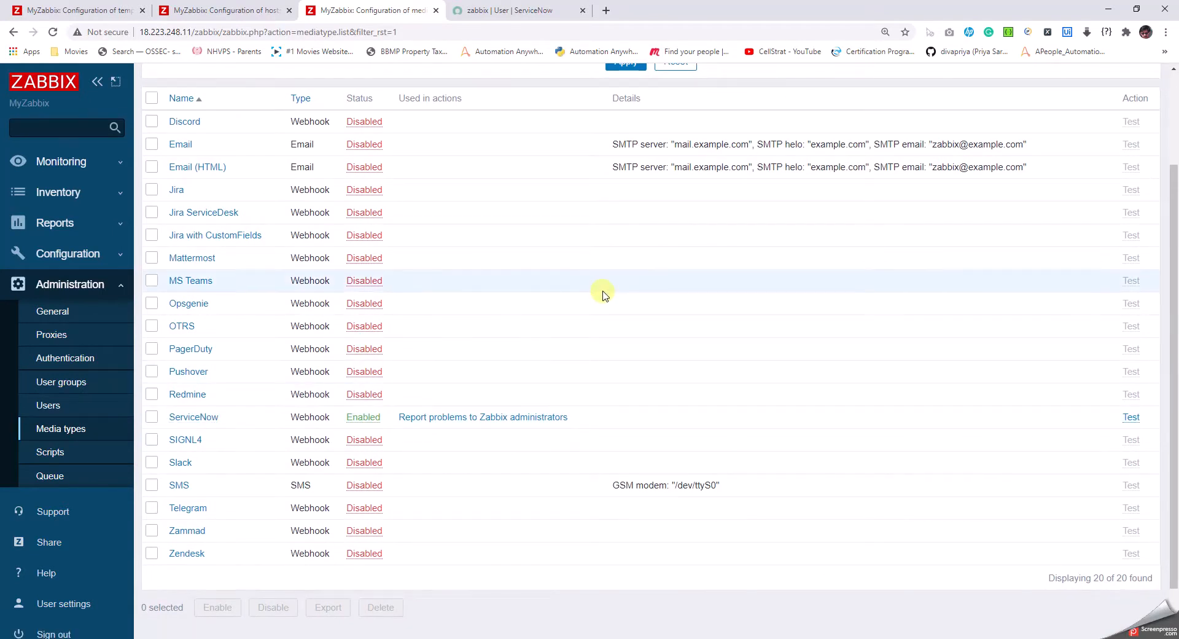
pyautogui.scroll(1, 602, 295)
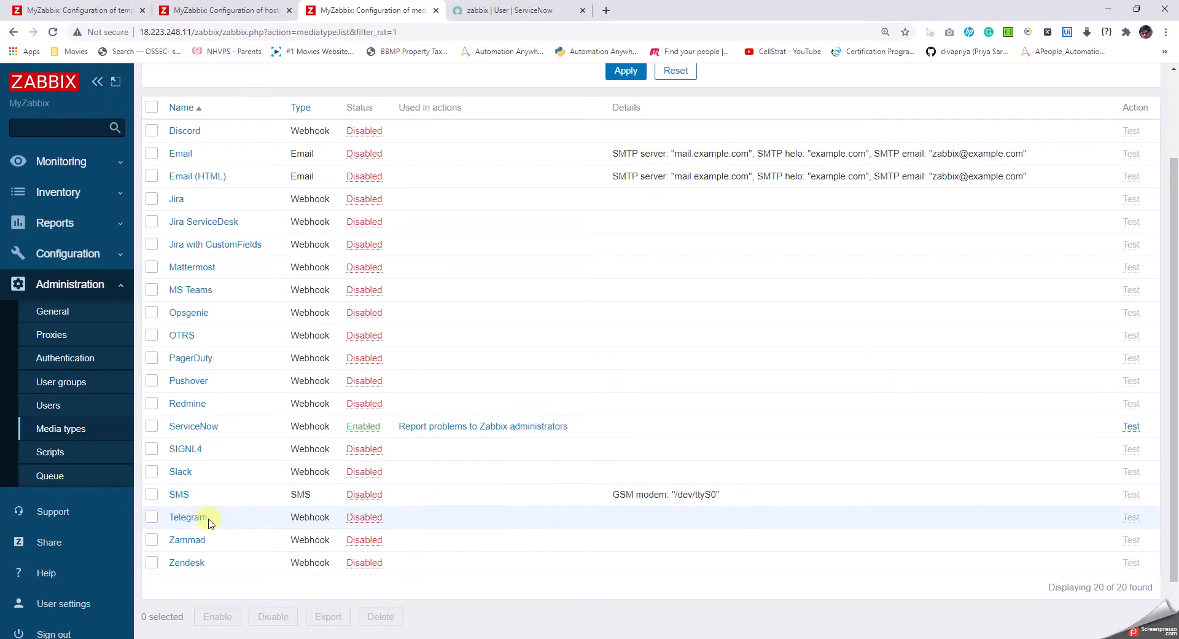
pyautogui.click(209, 431)
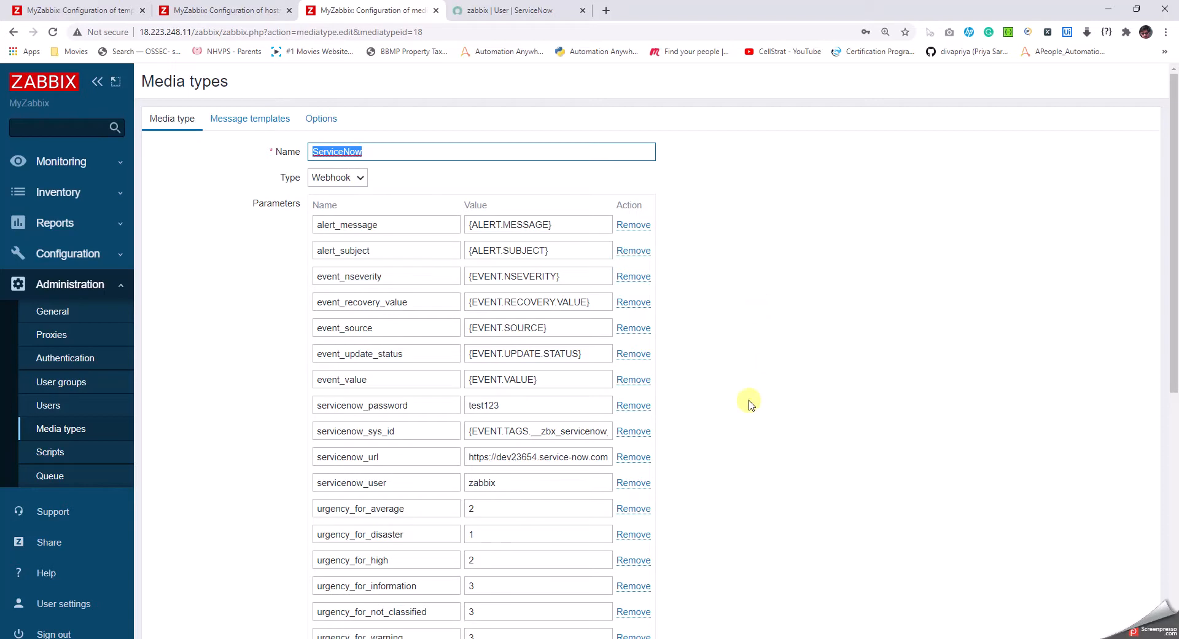
# - Inspect the servicenow_url, servicenow_user and servicenow_password values, then switch to the ServiceNow user record
pyautogui.scroll(-3, 754, 483)
pyautogui.scroll(2, 755, 483)
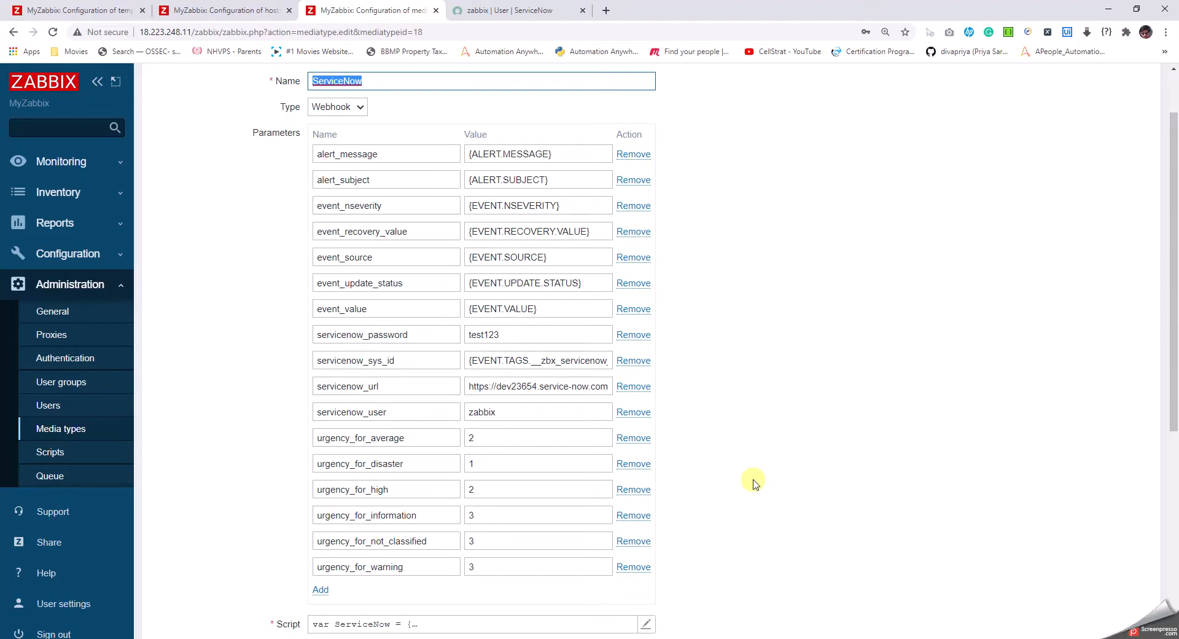
pyautogui.tripleClick(513, 386)
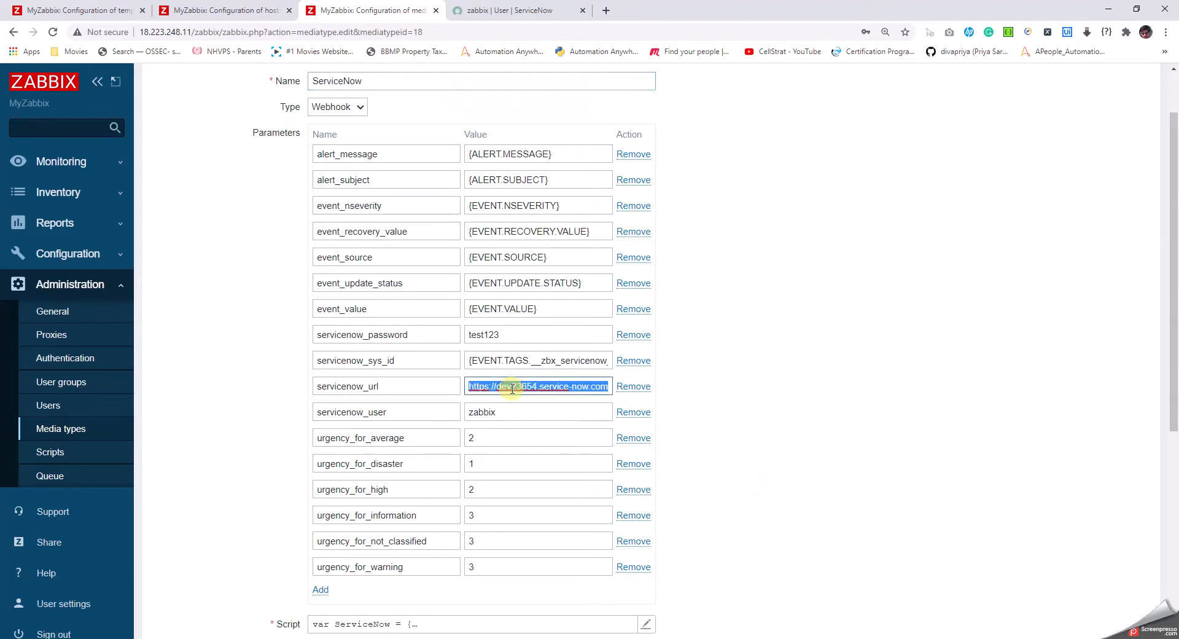
pyautogui.doubleClick(483, 412)
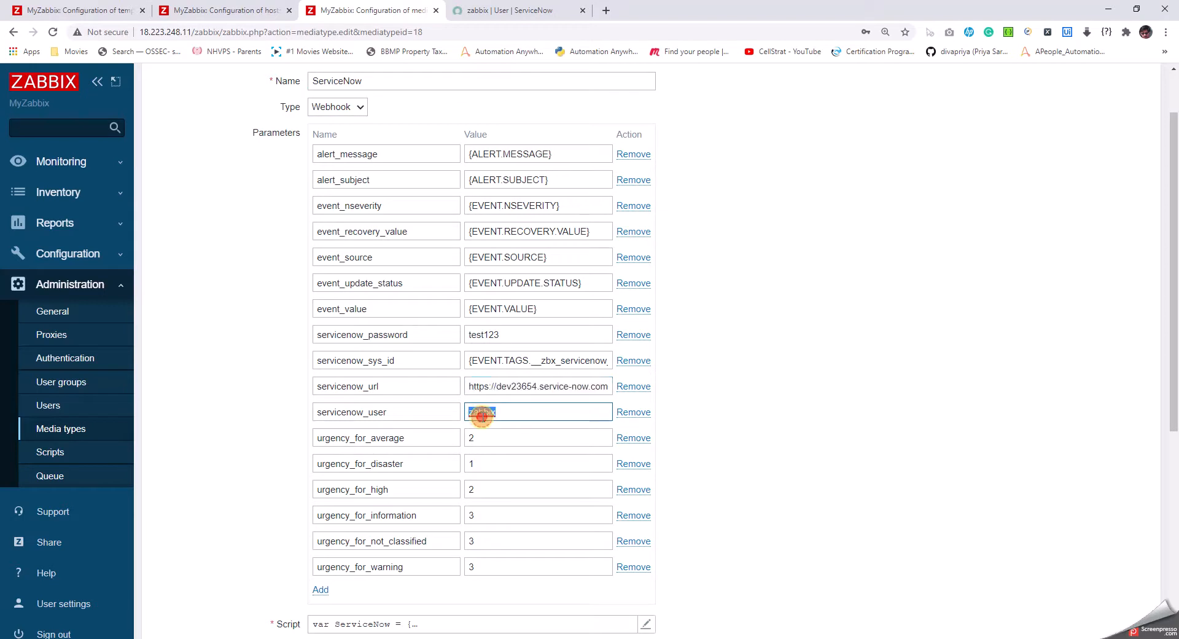
pyautogui.doubleClick(485, 335)
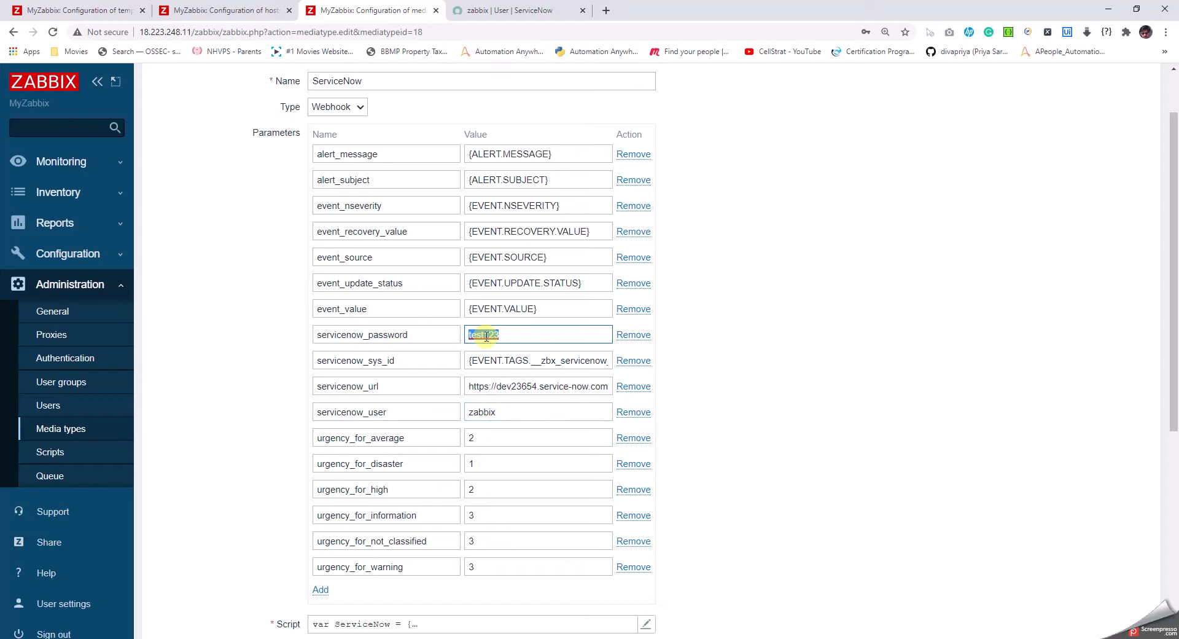
pyautogui.doubleClick(488, 413)
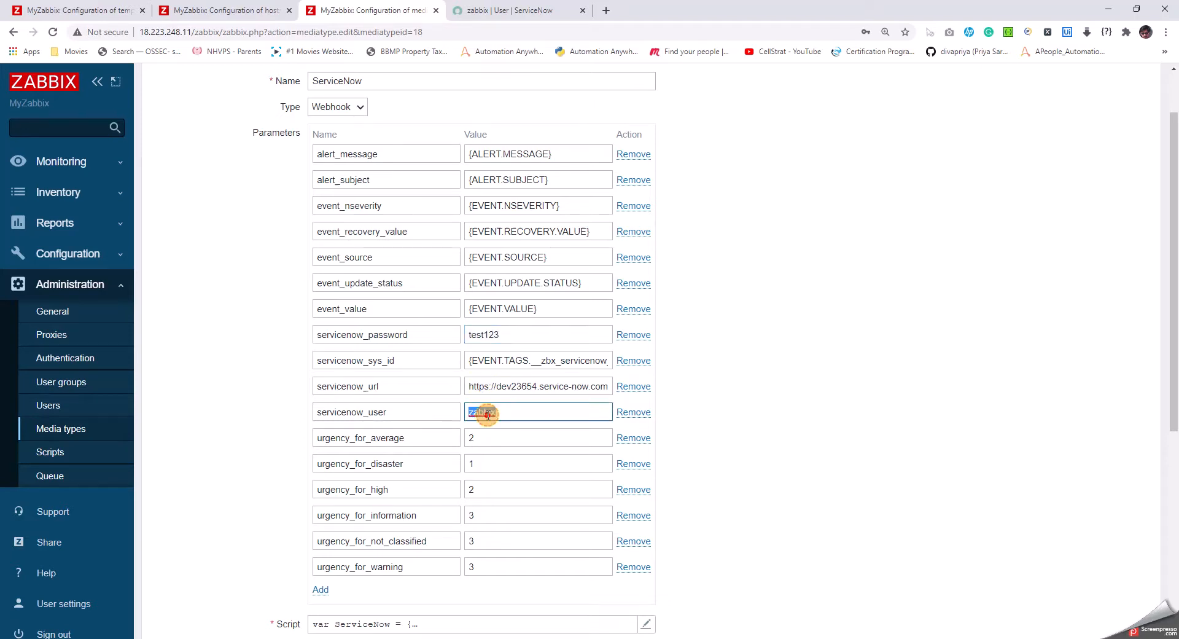
pyautogui.click(520, 413)
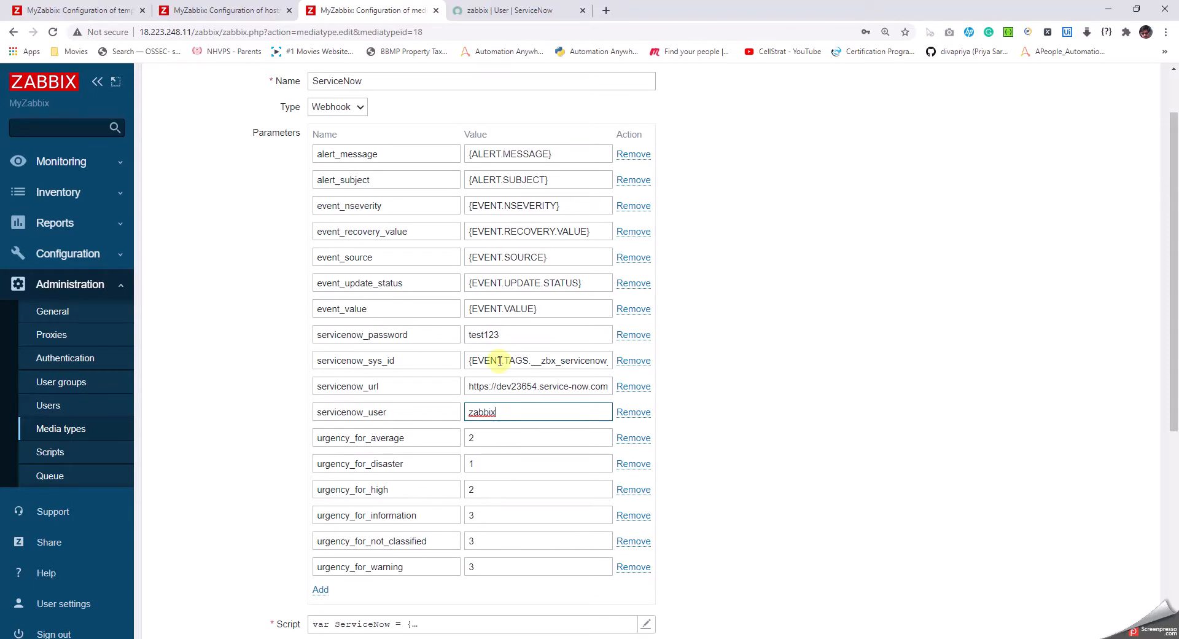
pyautogui.doubleClick(493, 333)
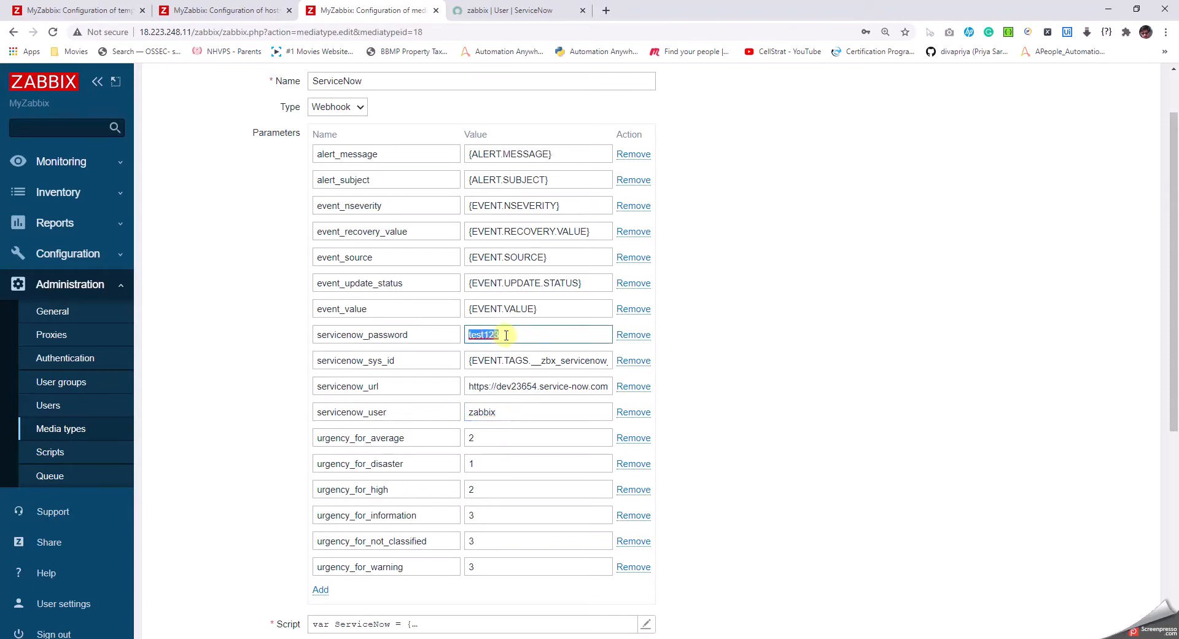
pyautogui.click(507, 335)
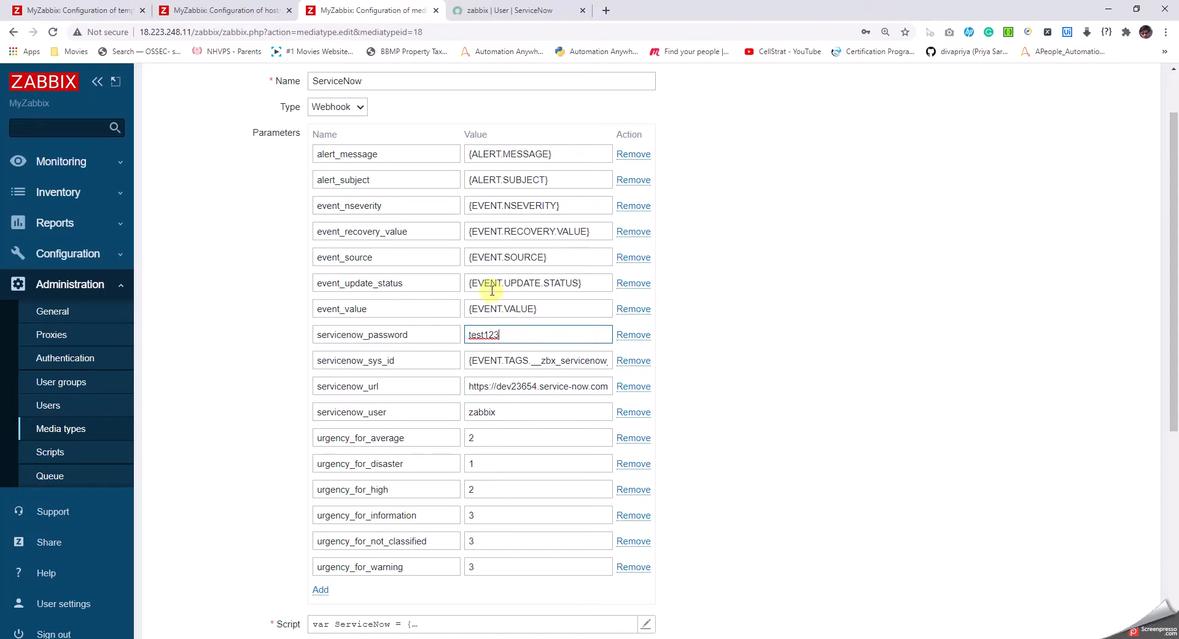
pyautogui.click(511, 12)
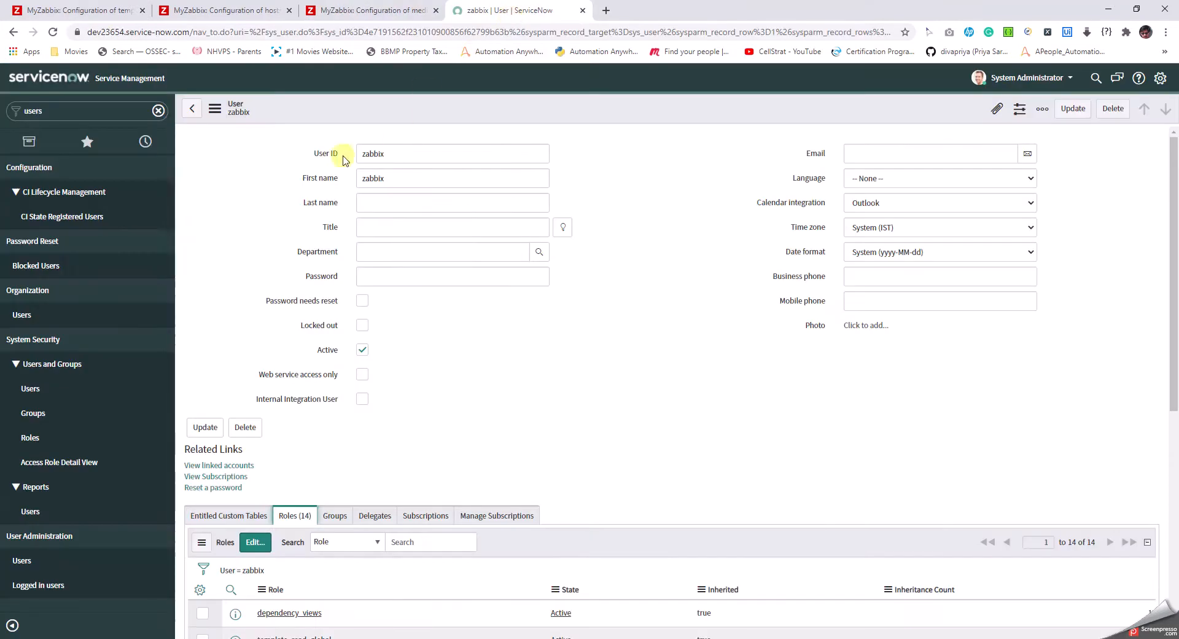
pyautogui.click(68, 110)
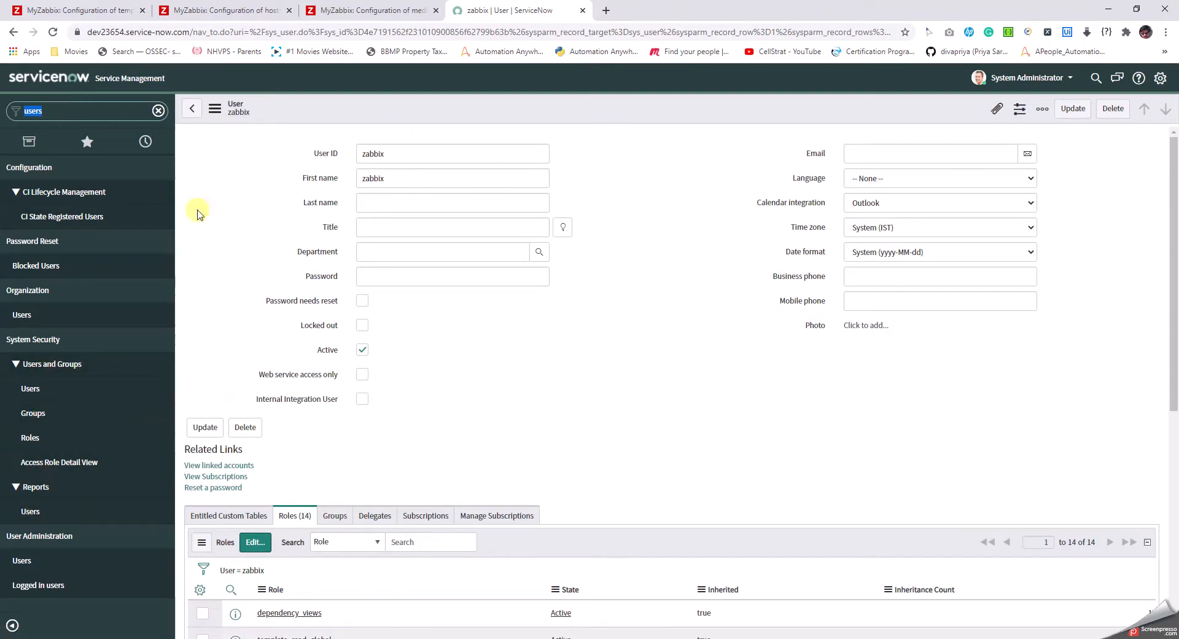
pyautogui.click(191, 108)
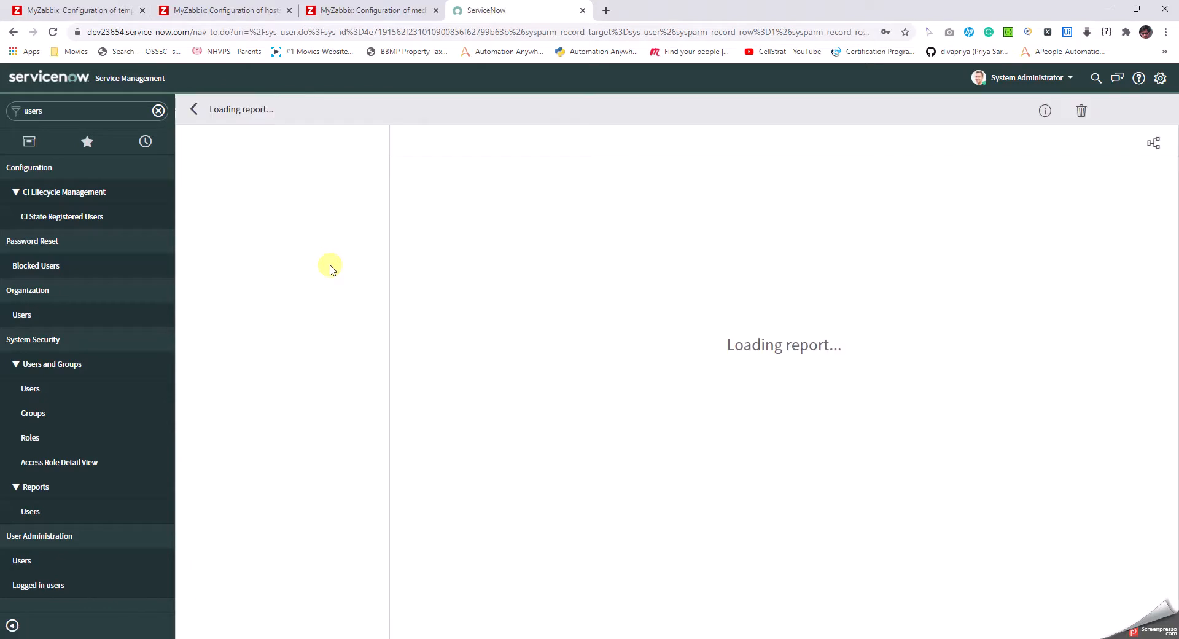
pyautogui.click(31, 514)
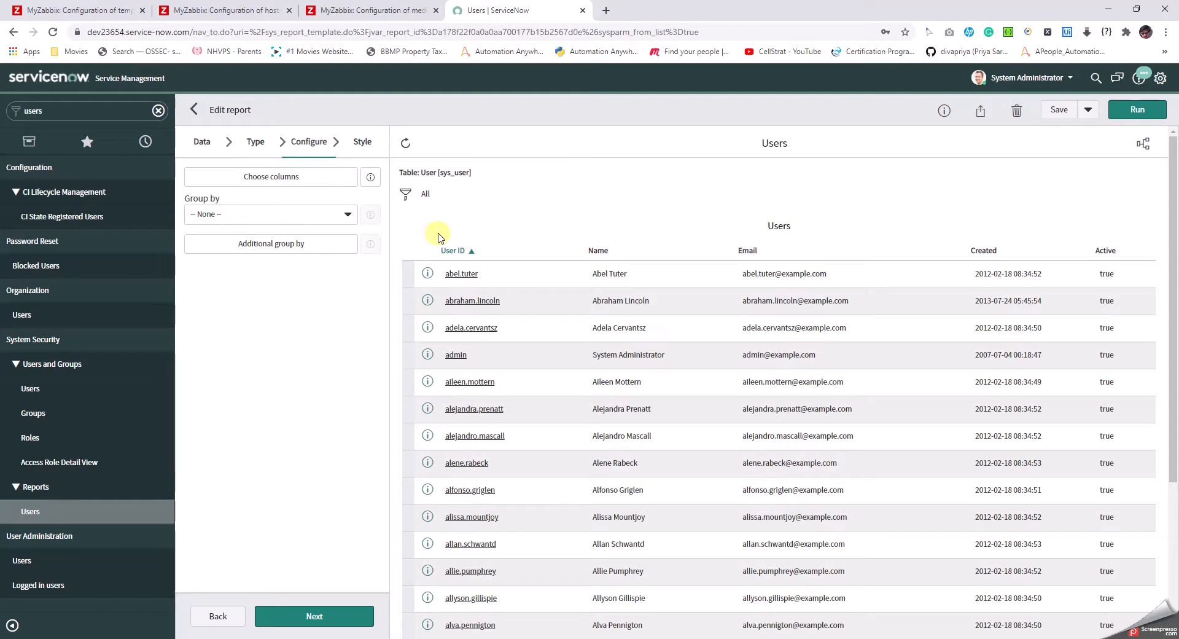
pyautogui.click(405, 195)
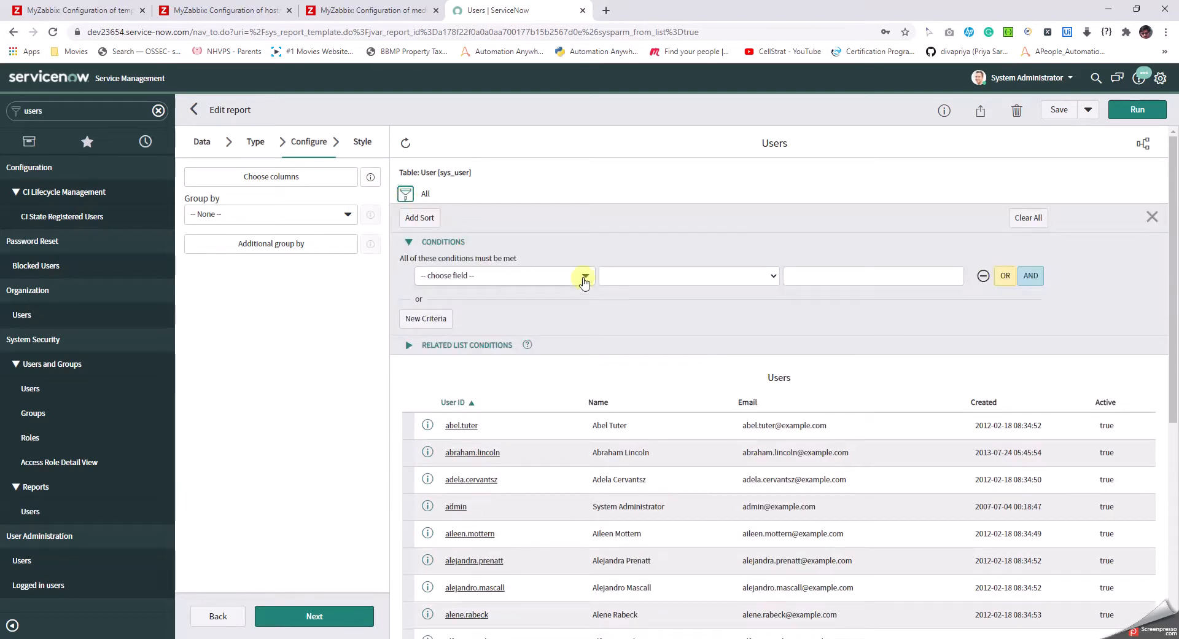
pyautogui.click(550, 277)
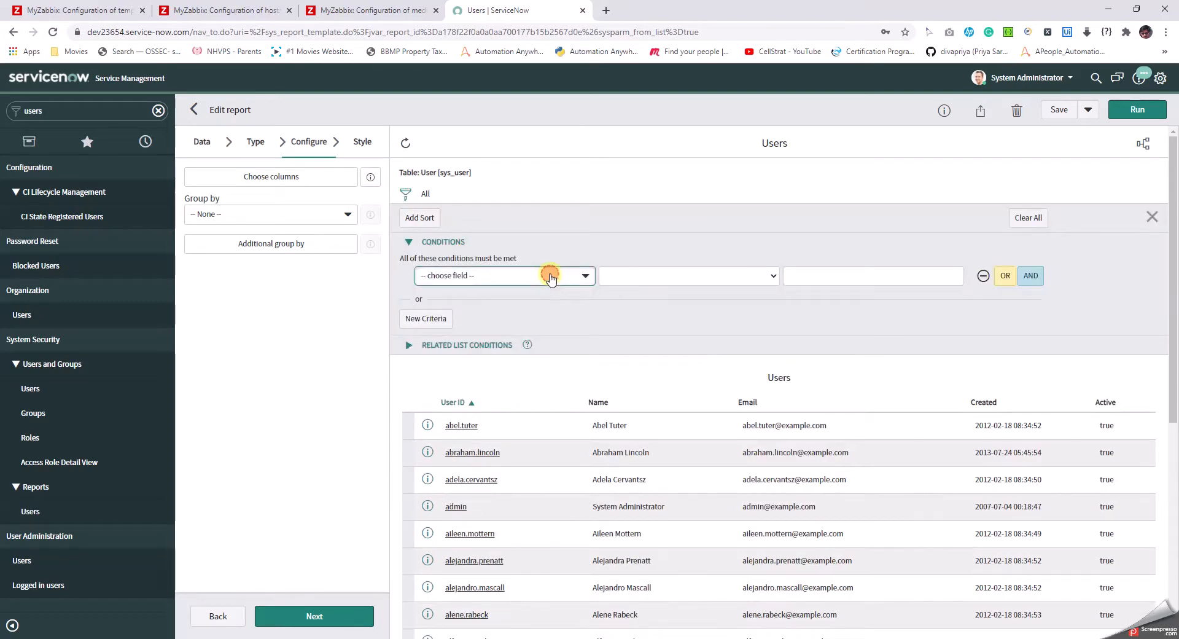
pyautogui.write('user')
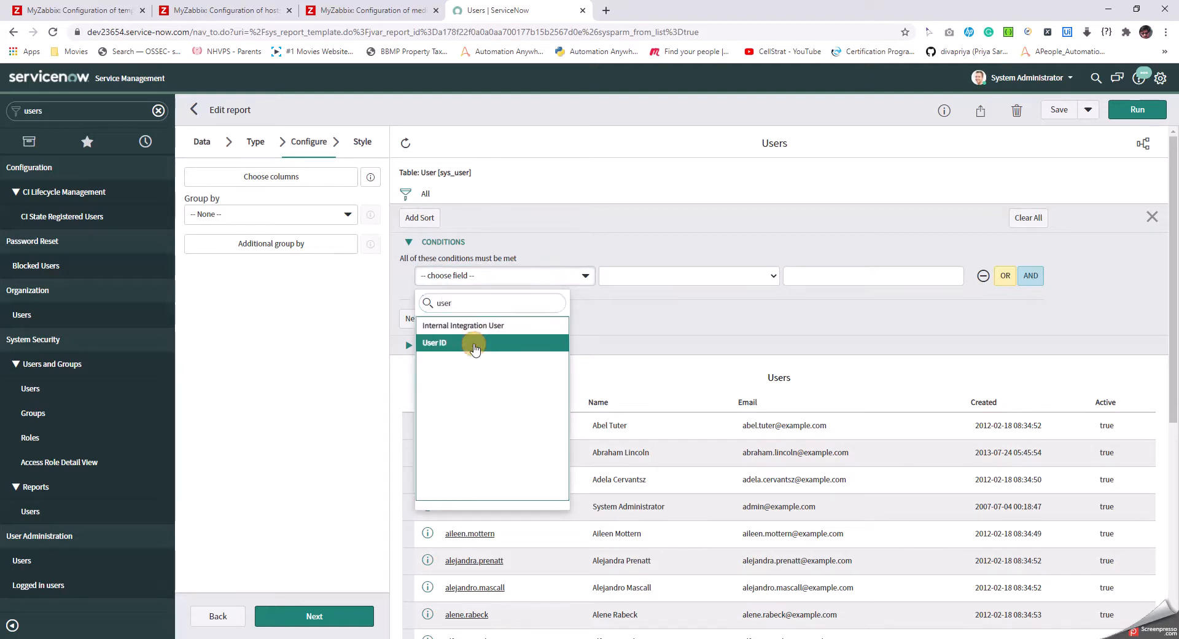
pyautogui.click(470, 342)
pyautogui.click(807, 276)
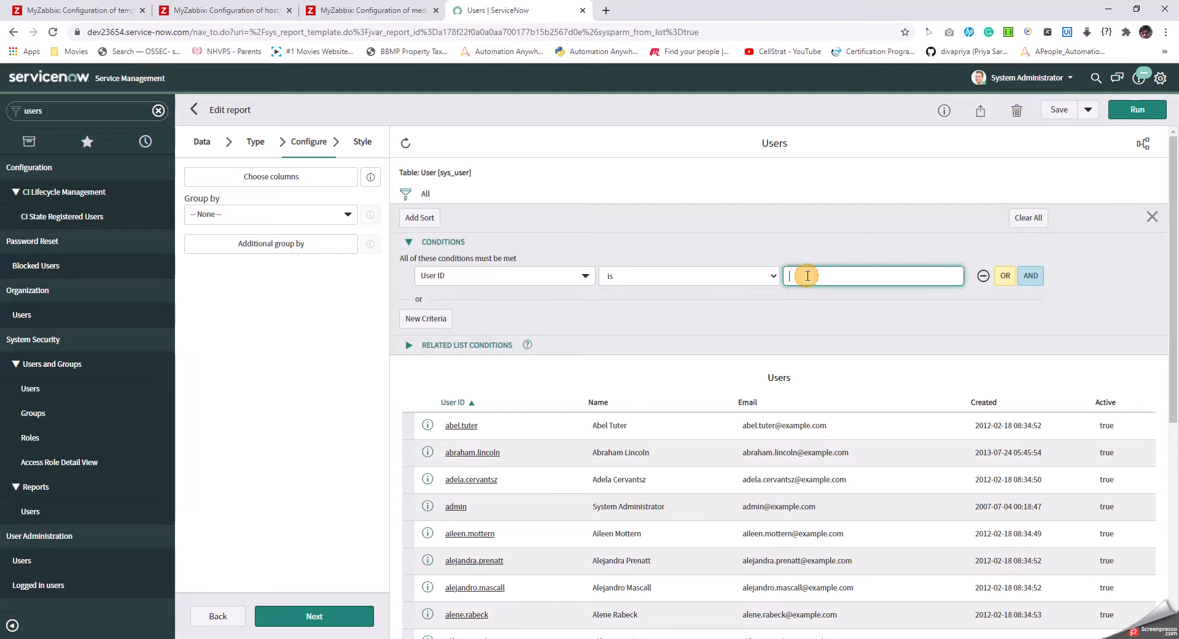
pyautogui.write('zabbix')
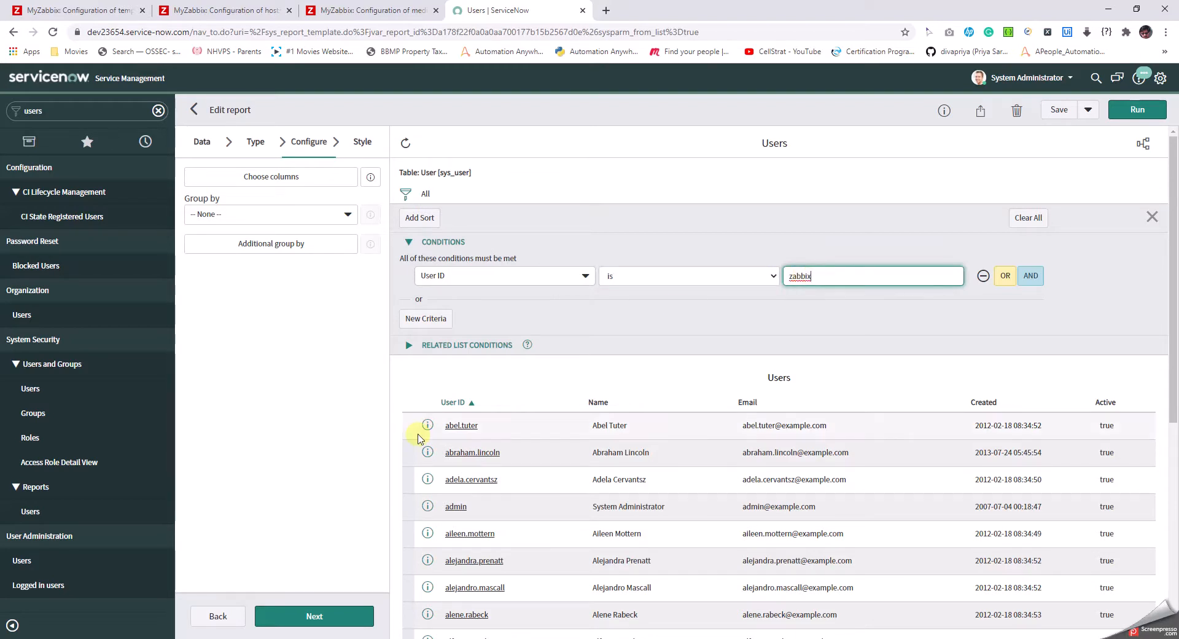
pyautogui.click(1125, 110)
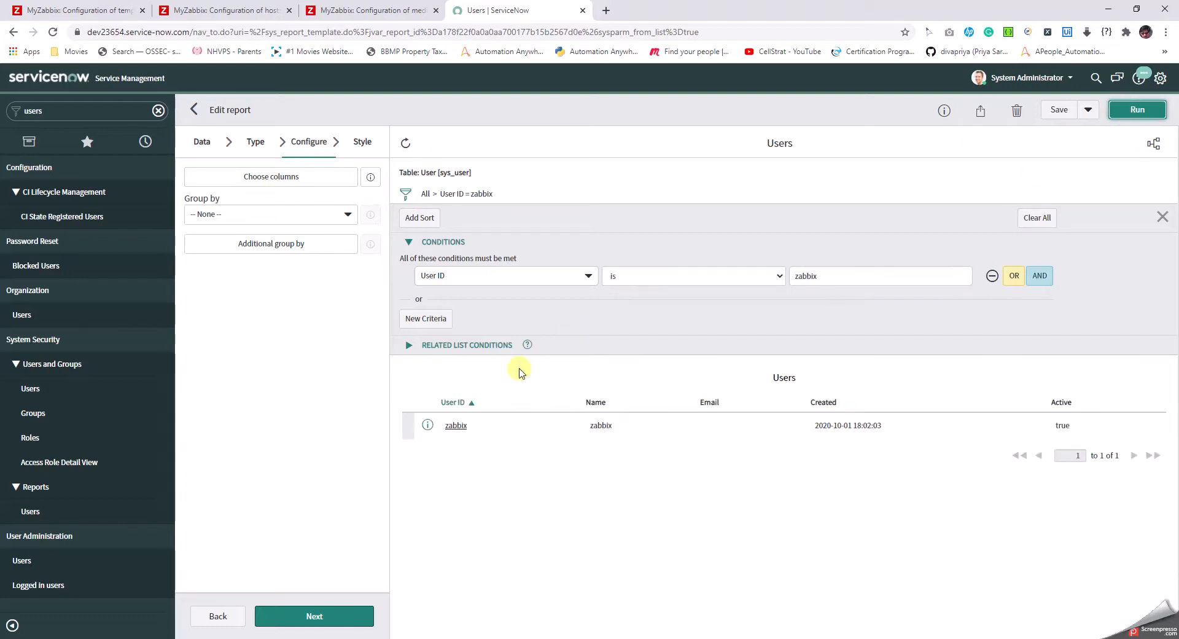
pyautogui.click(456, 427)
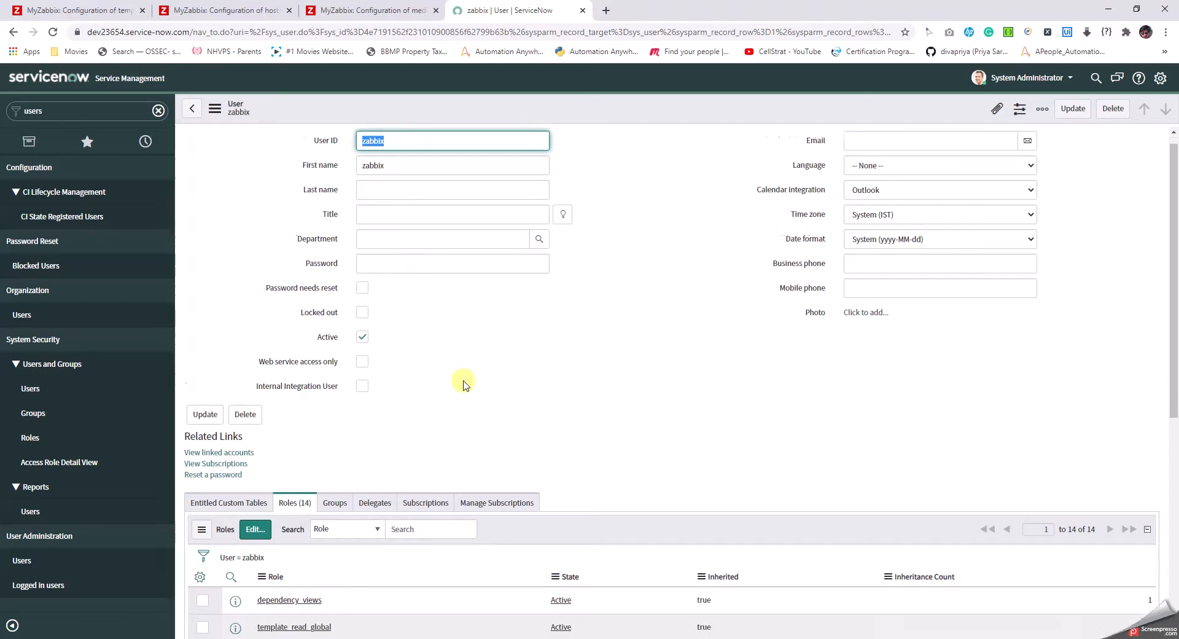
# - Review the zabbix user record's 14 roles at 125% zoom, then return to Zabbix's ServiceNow media type
pyautogui.scroll(-2, 461, 383)
pyautogui.scroll(-4, 491, 343)
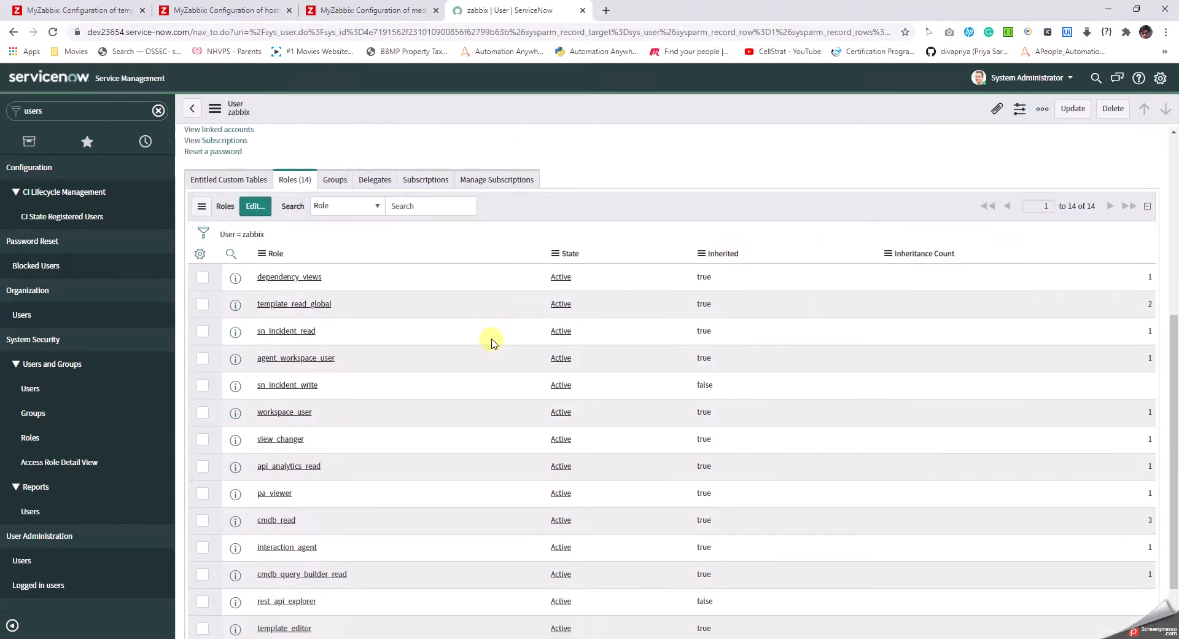
pyautogui.scroll(-1, 491, 343)
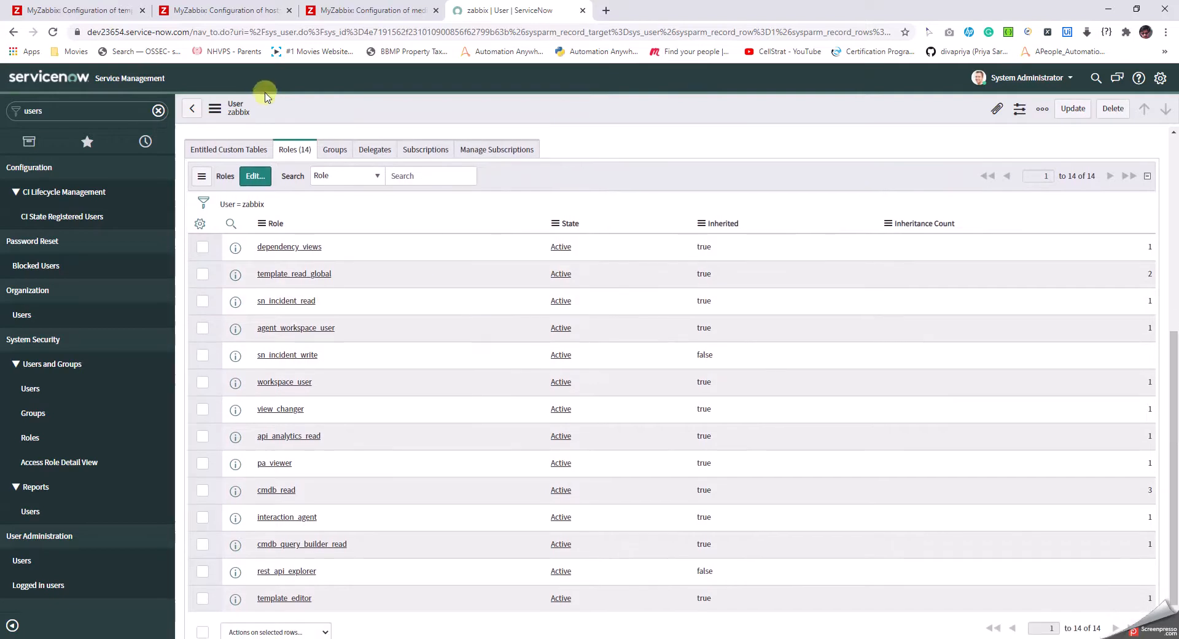
pyautogui.hotkey('ctrl', '+')
pyautogui.hotkey('ctrl', '+')
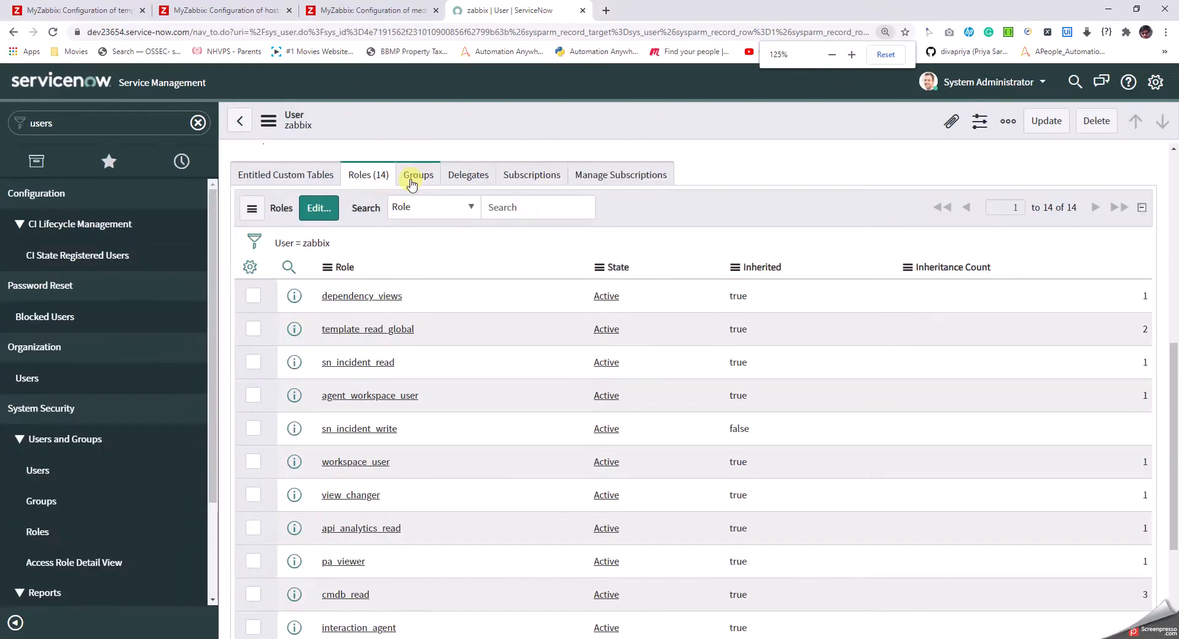
pyautogui.scroll(-1, 537, 267)
pyautogui.scroll(-2, 534, 265)
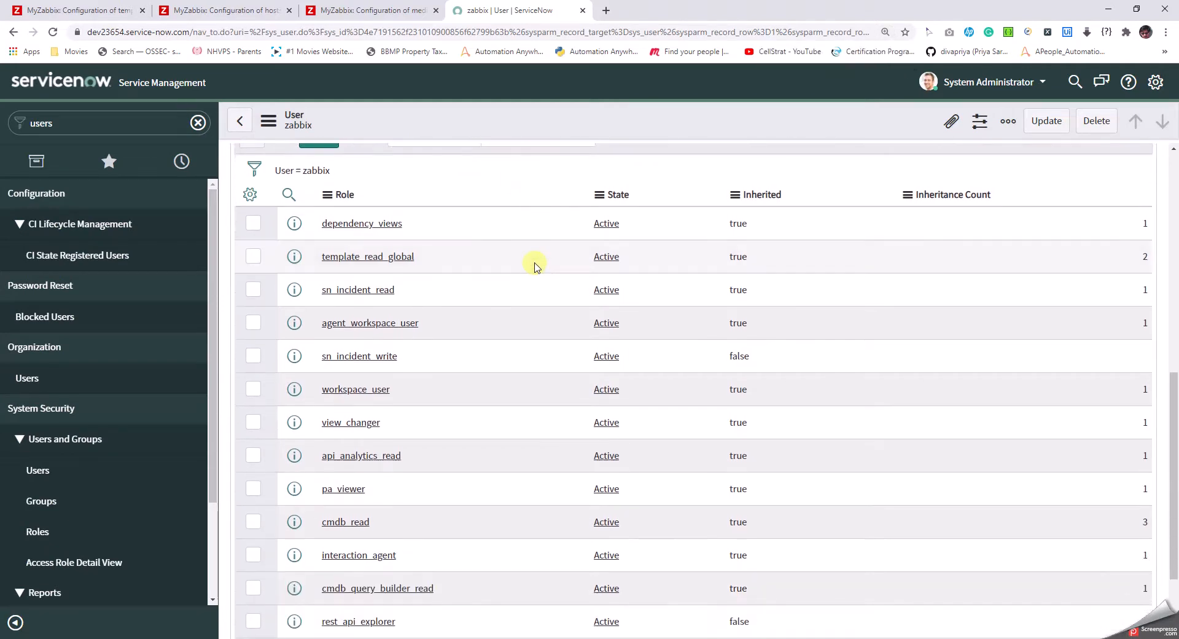
pyautogui.scroll(-1, 535, 265)
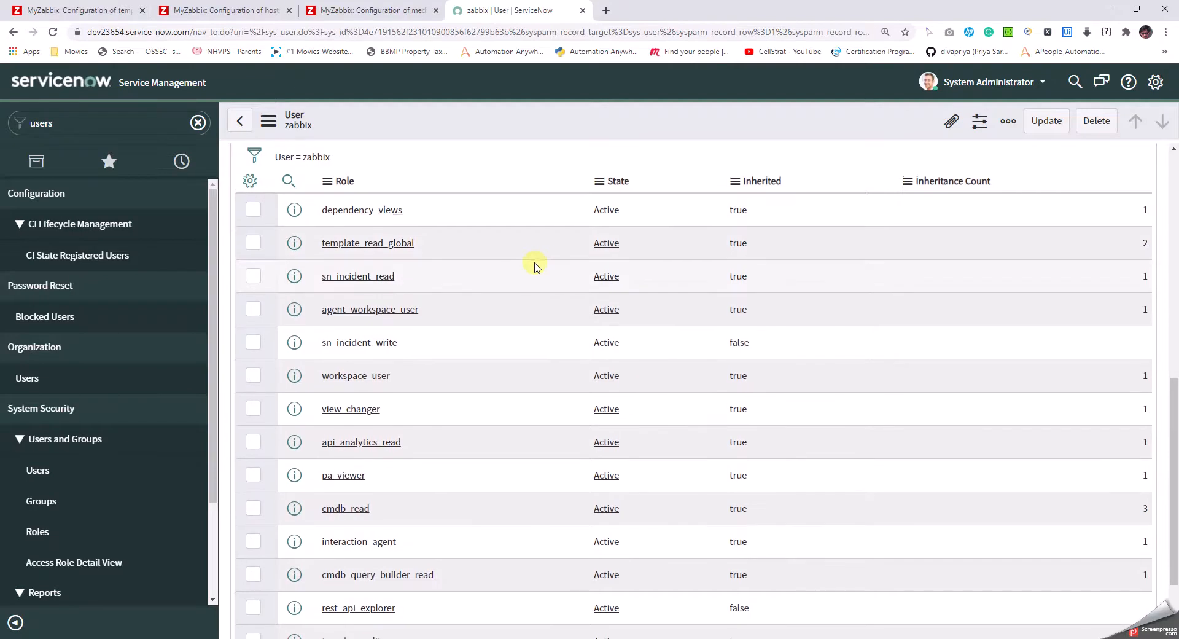
pyautogui.scroll(-1, 534, 265)
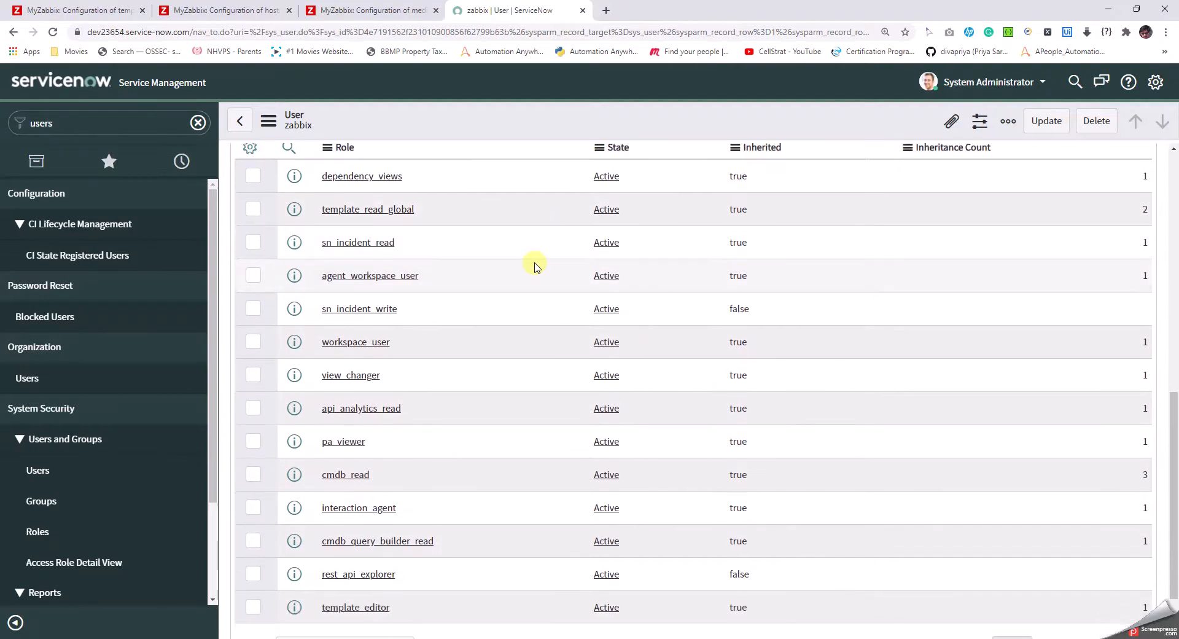
pyautogui.scroll(-1, 534, 265)
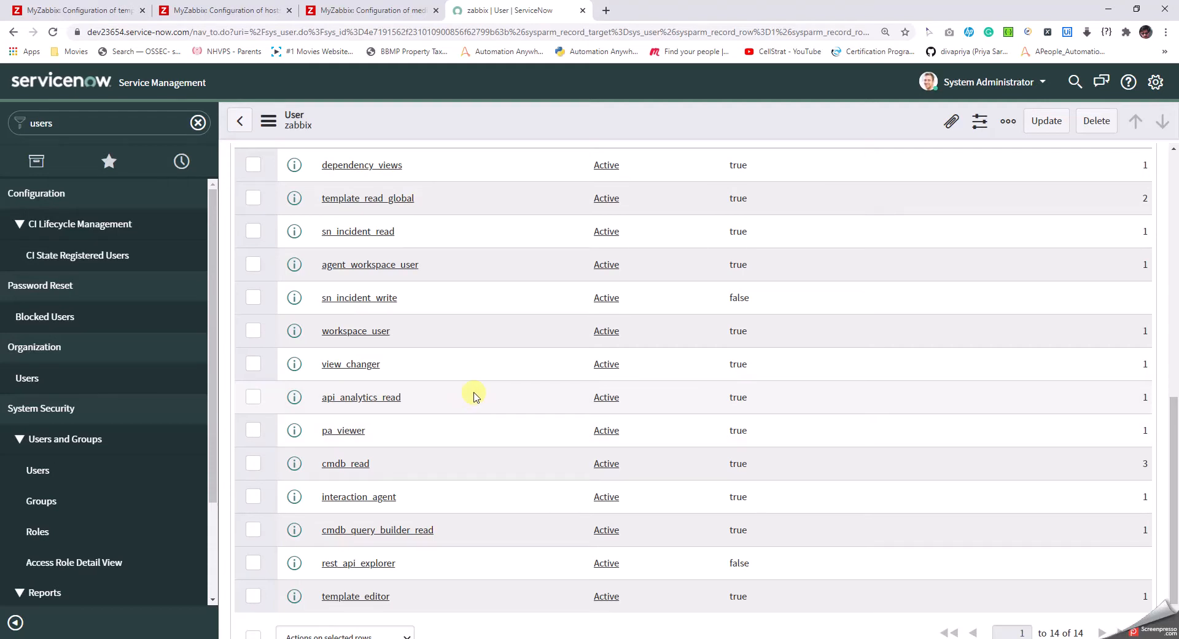
pyautogui.scroll(6, 474, 396)
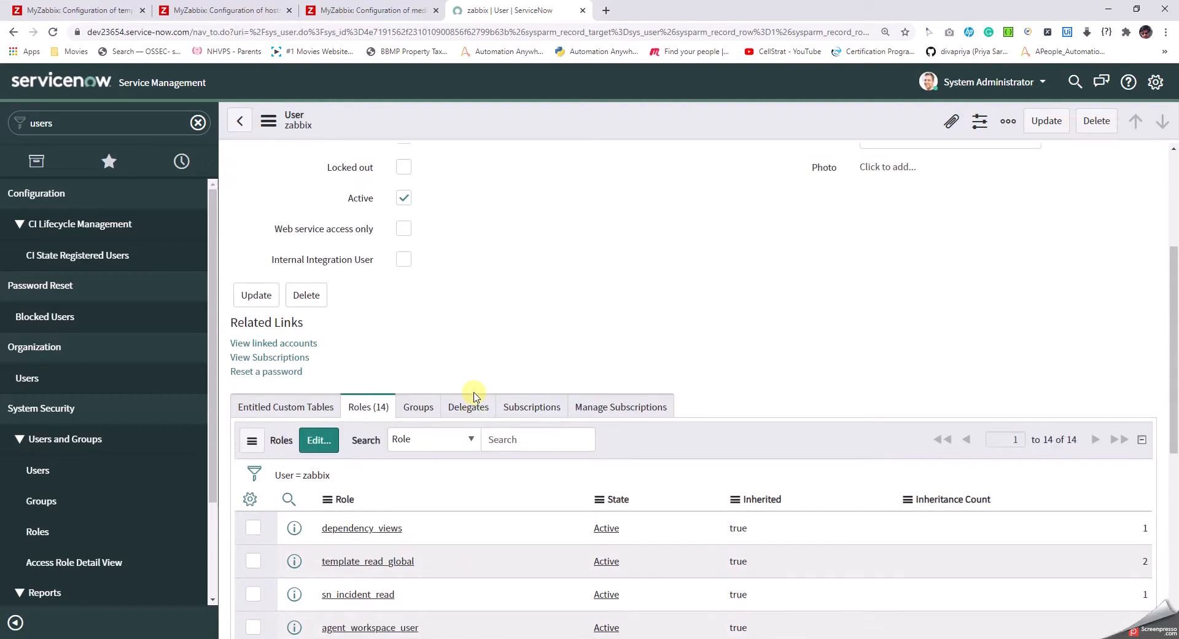
pyautogui.scroll(4, 473, 396)
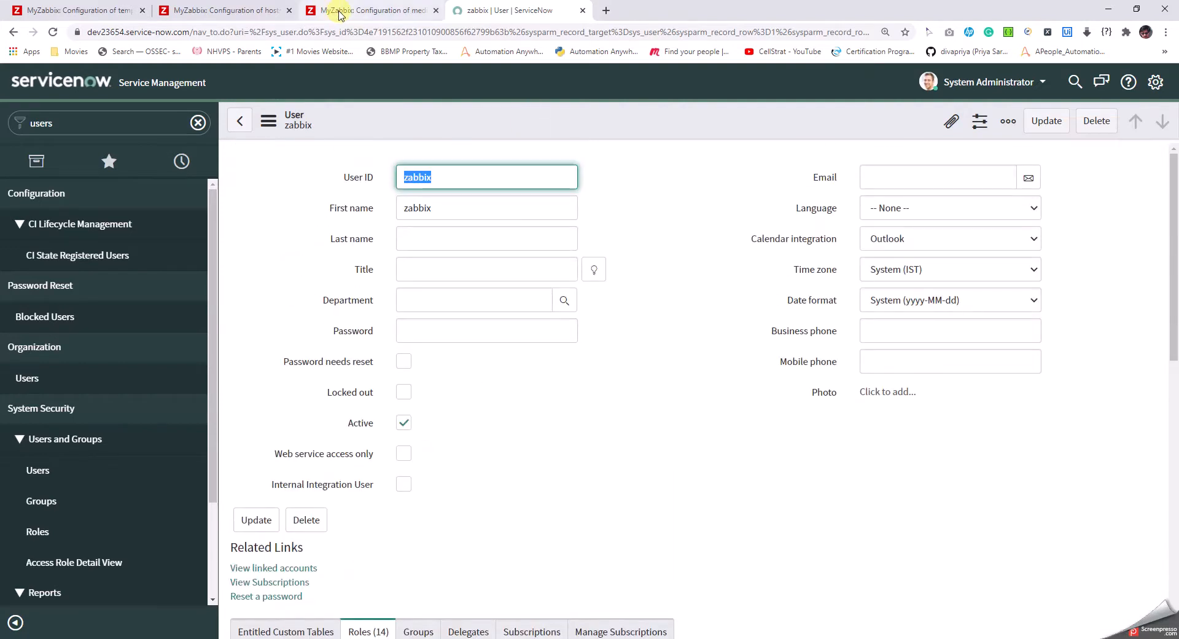
pyautogui.click(339, 14)
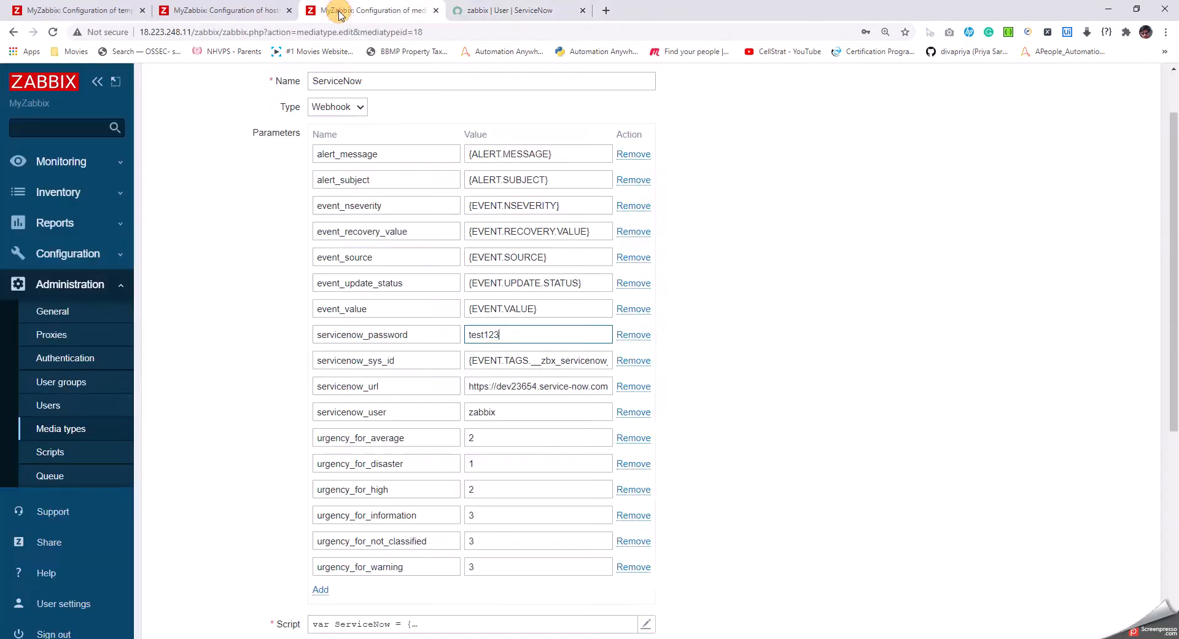
# - Recheck the servicenow_url, user and password values, then show the webhook's message templates
pyautogui.doubleClick(489, 386)
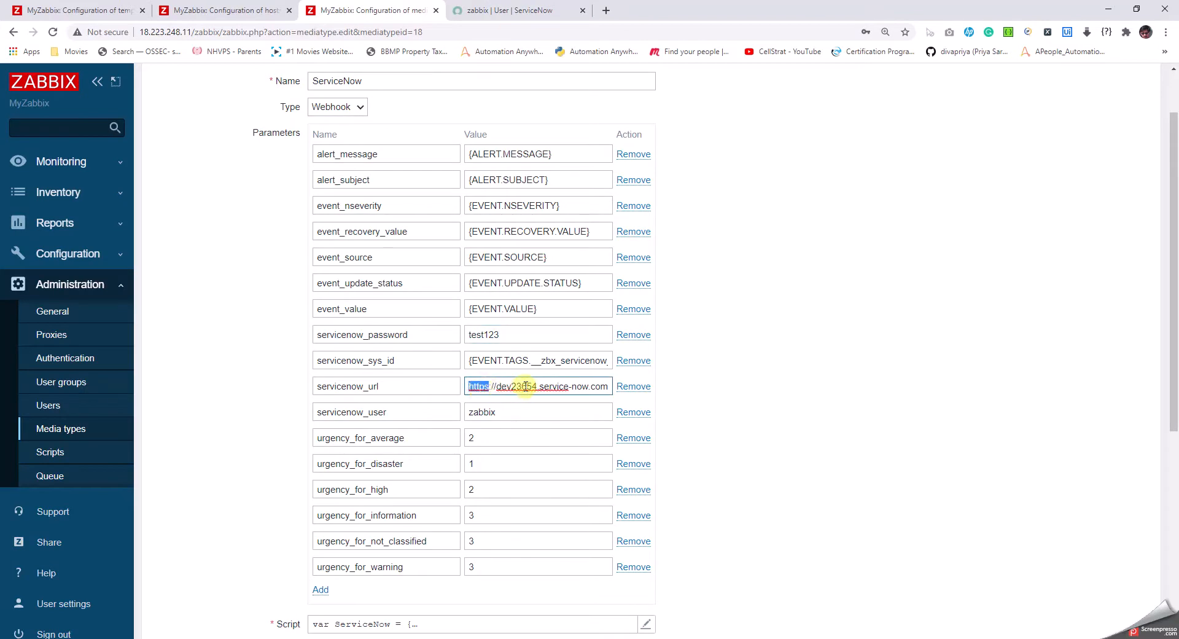
pyautogui.click(486, 412)
pyautogui.doubleClick(499, 335)
pyautogui.scroll(2, 500, 342)
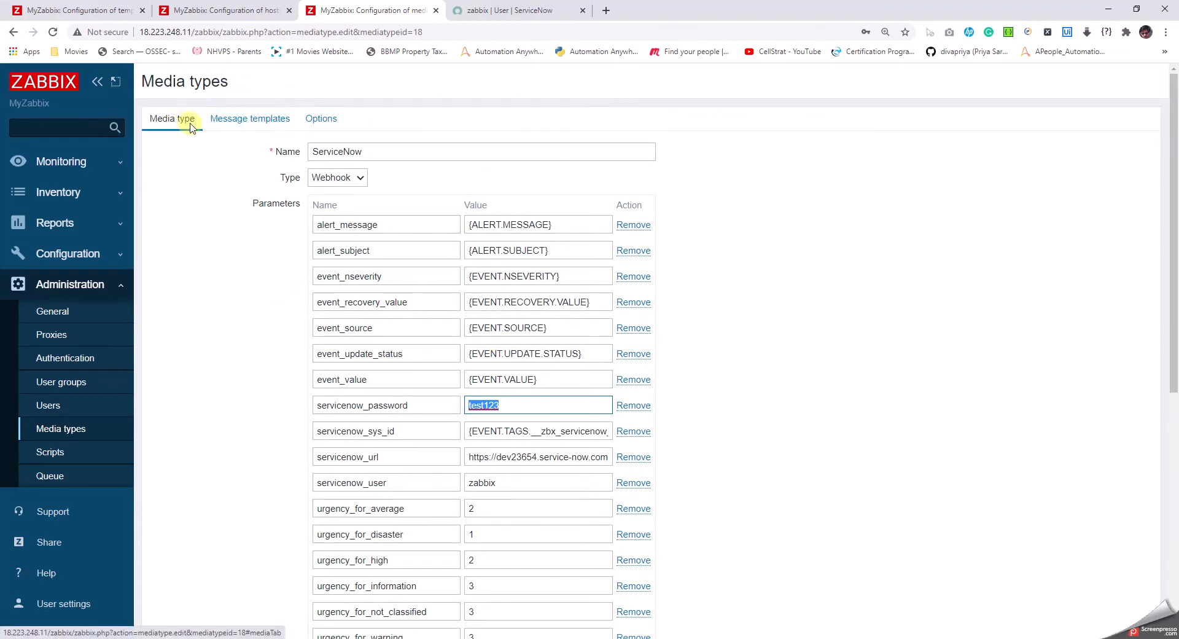
pyautogui.click(240, 123)
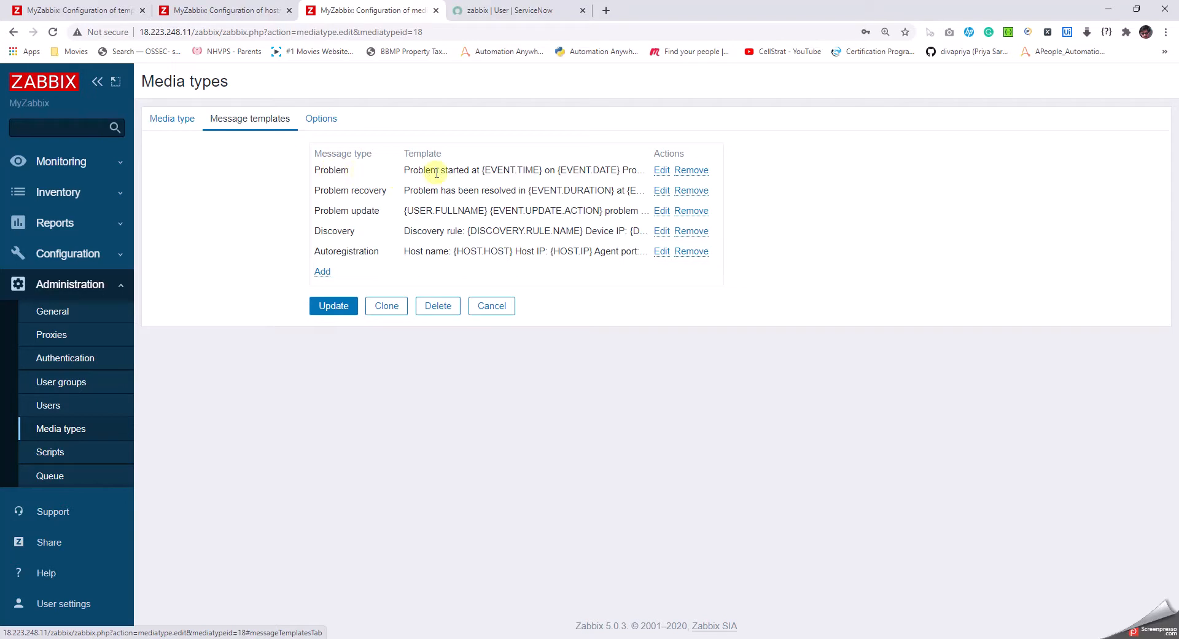
pyautogui.click(668, 176)
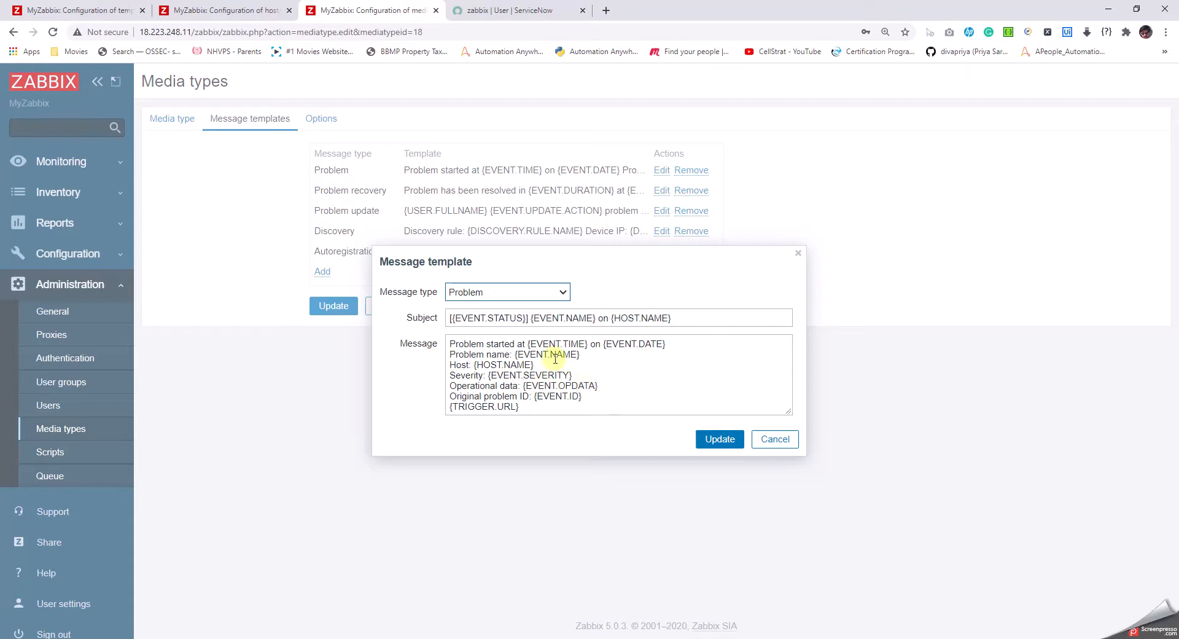
pyautogui.click(766, 439)
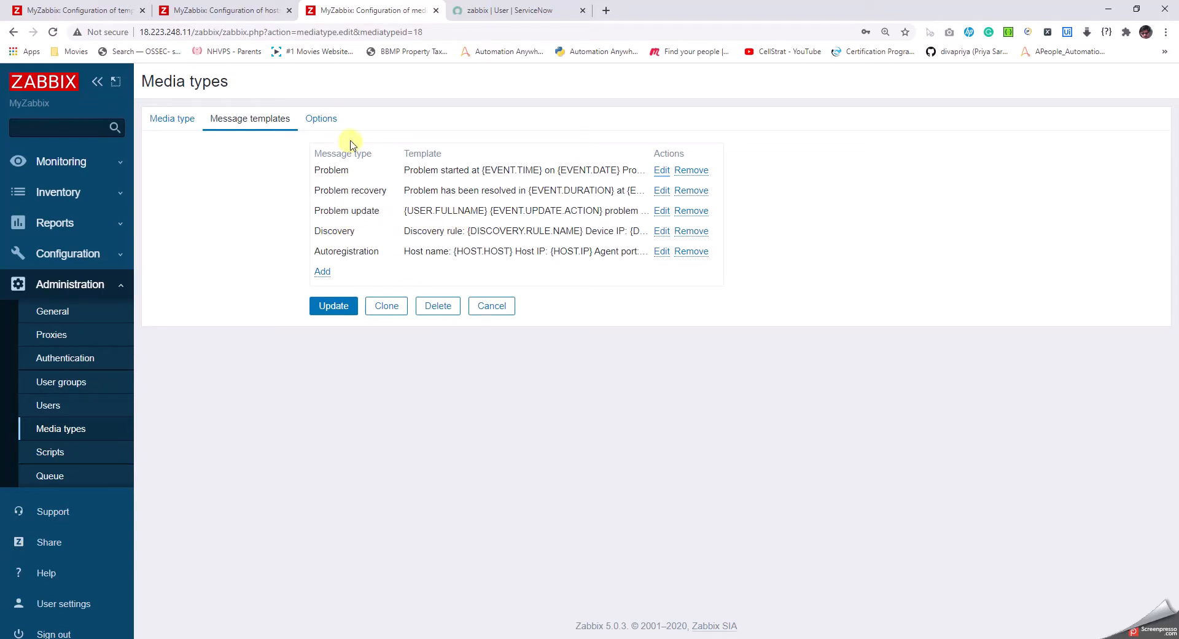
# - Review the delivery options (1 concurrent session, 3 attempts, 10s interval), then go to the Users list
pyautogui.click(330, 124)
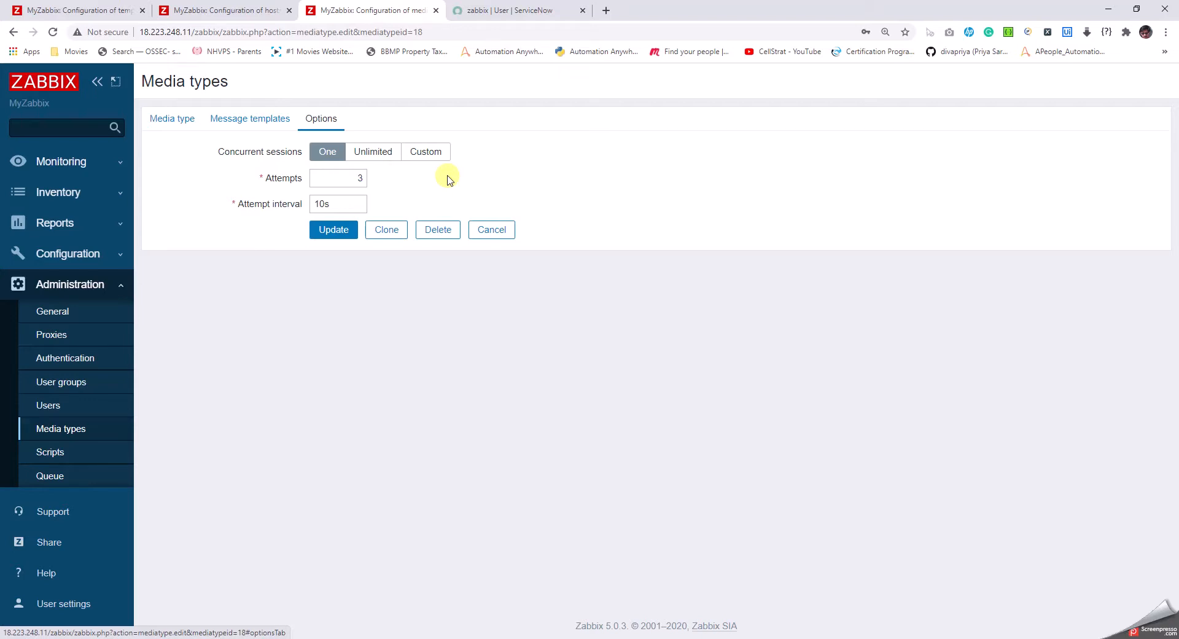
pyautogui.click(342, 179)
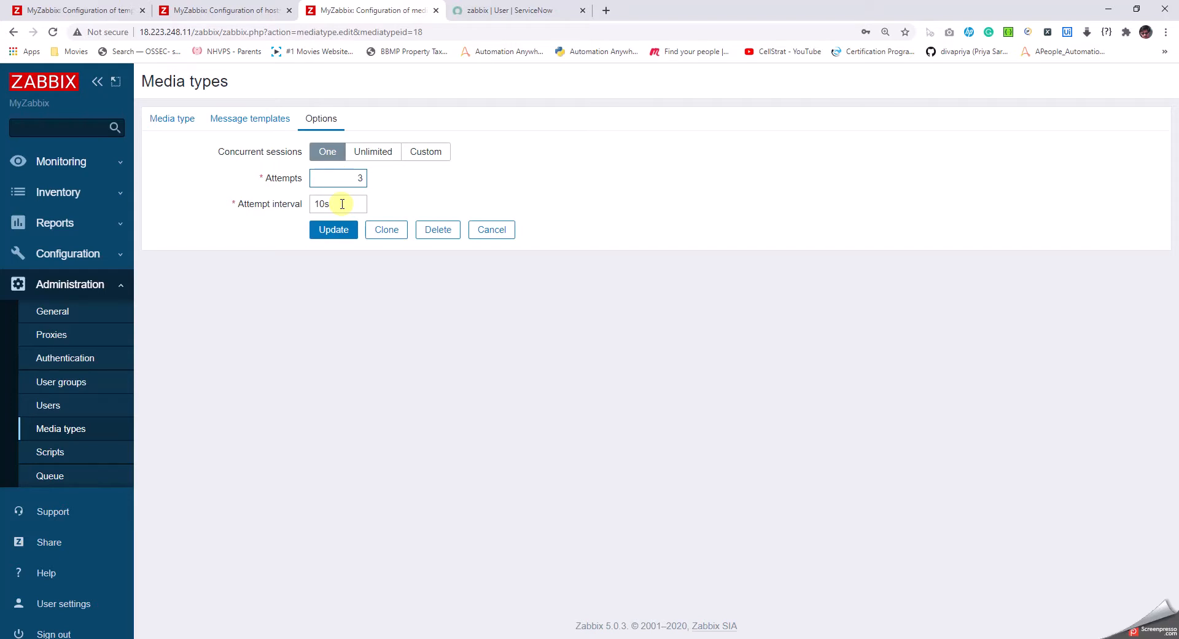
pyautogui.click(86, 408)
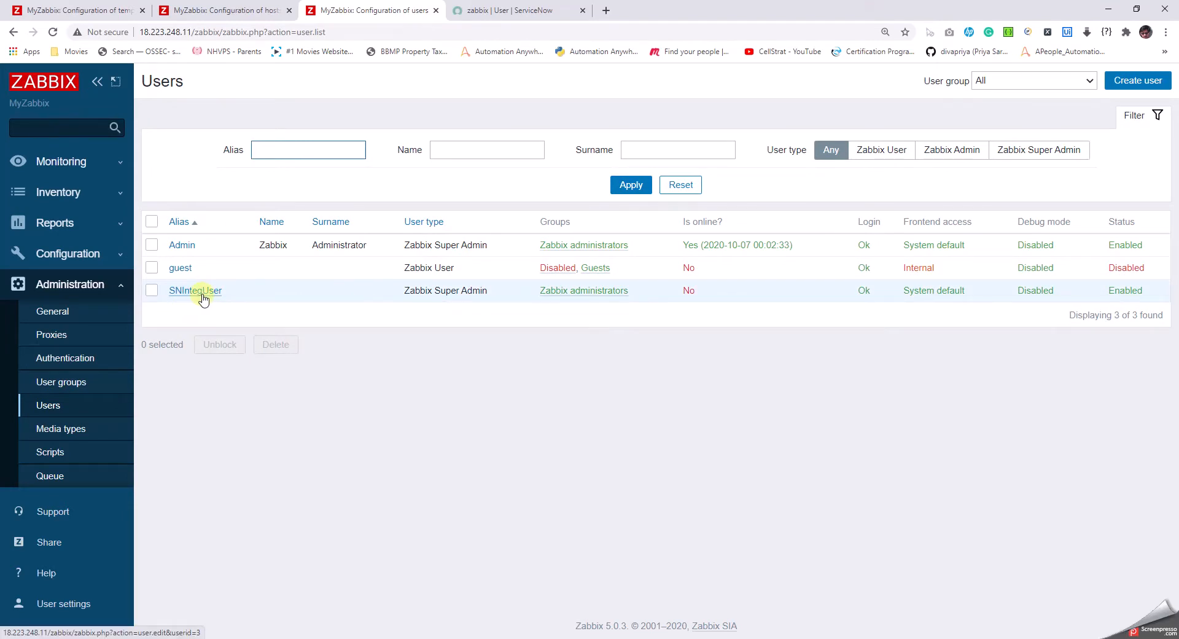
# - Open the ServiceNow integration user's edit form from the Users list
pyautogui.click(202, 293)
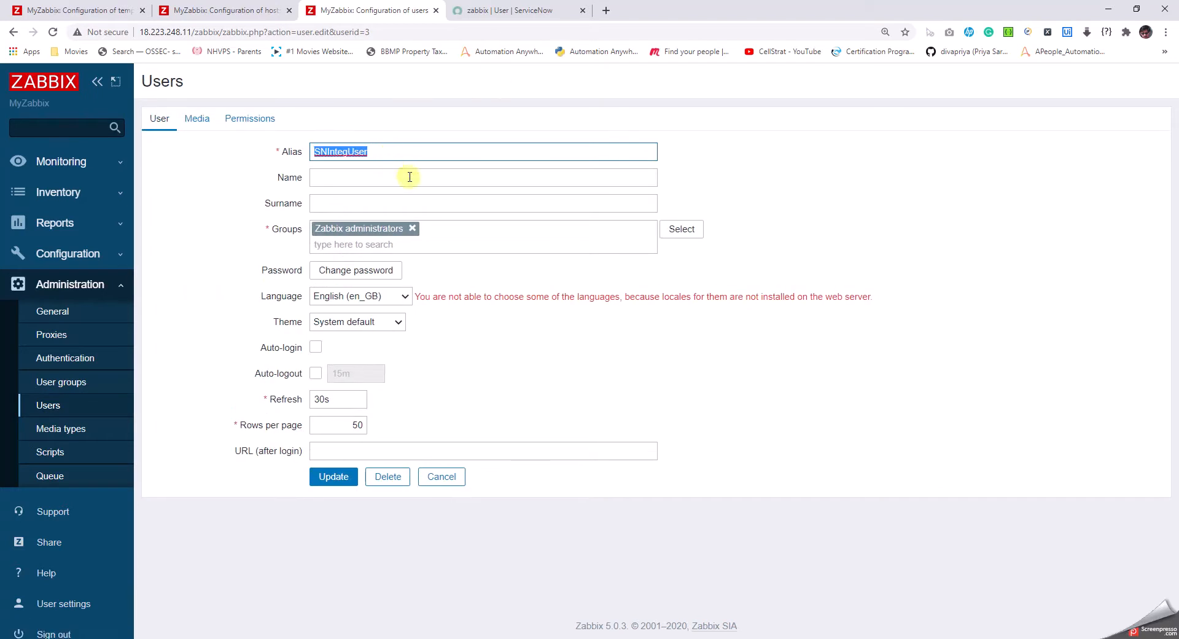
# - Check the user's Zabbix administrators membership, then edit its ServiceNow entry on the Media tab
pyautogui.click(457, 234)
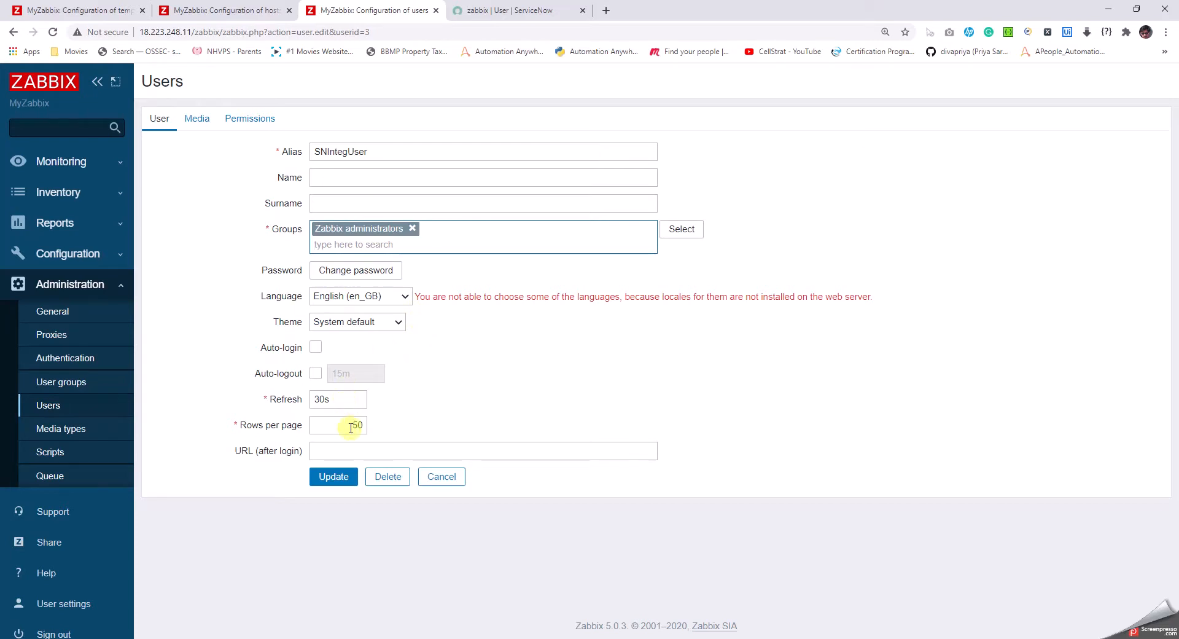
pyautogui.click(197, 121)
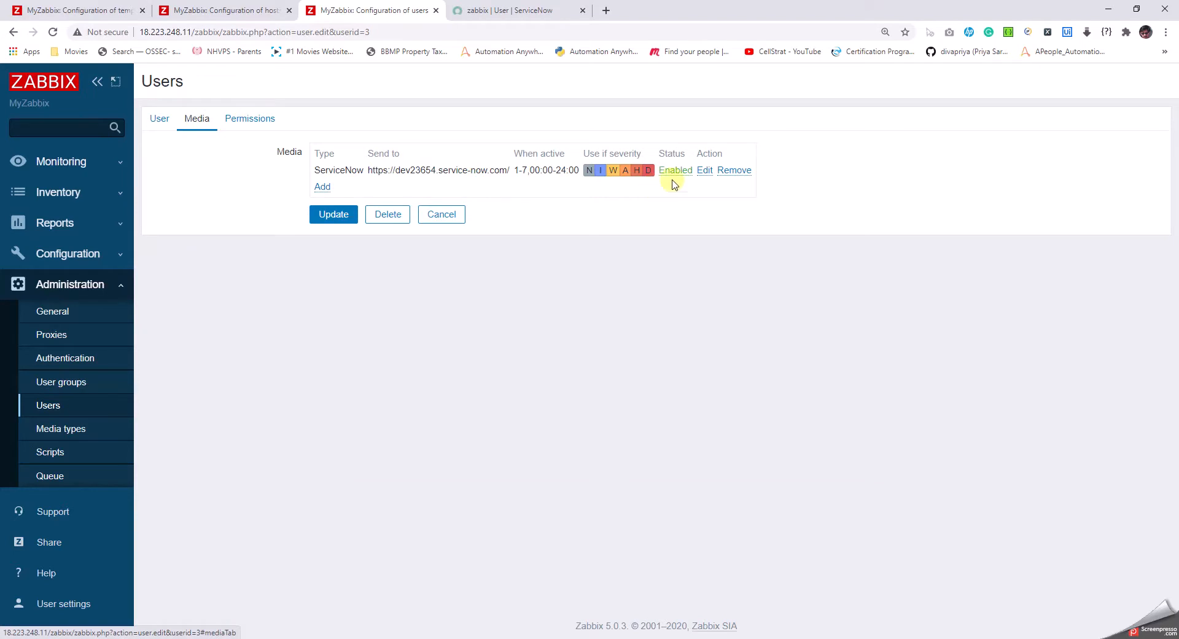
pyautogui.click(709, 174)
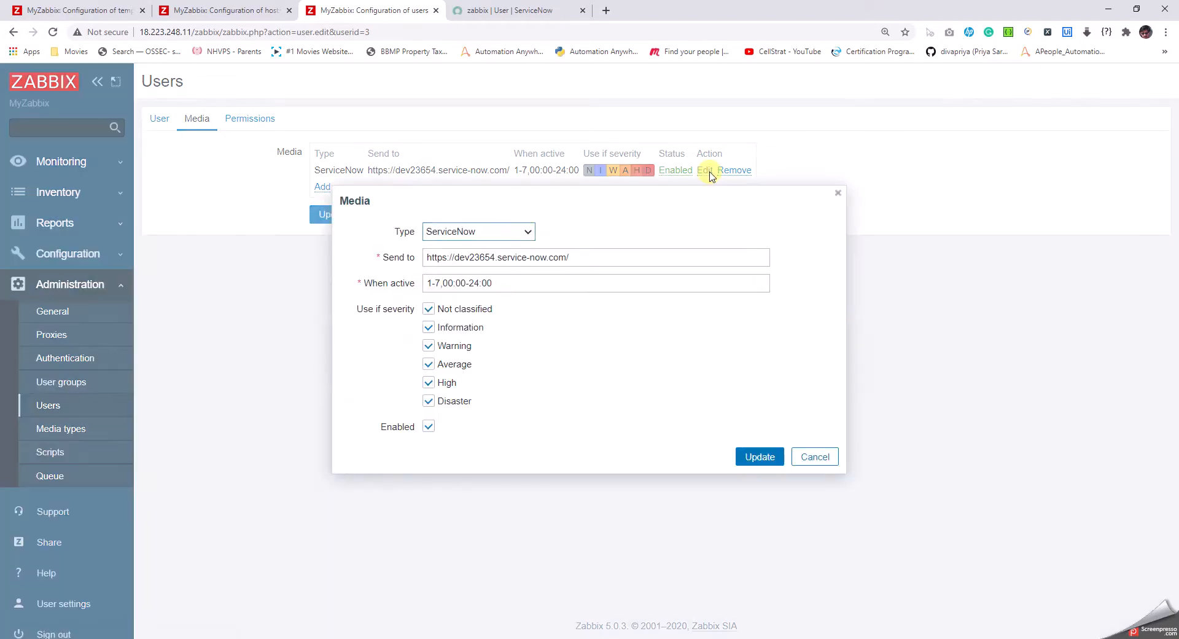
# - Confirm the media entry keeps ServiceNow as type and the 1-7,00:00-24:00 active schedule
pyautogui.click(529, 233)
pyautogui.click(529, 233)
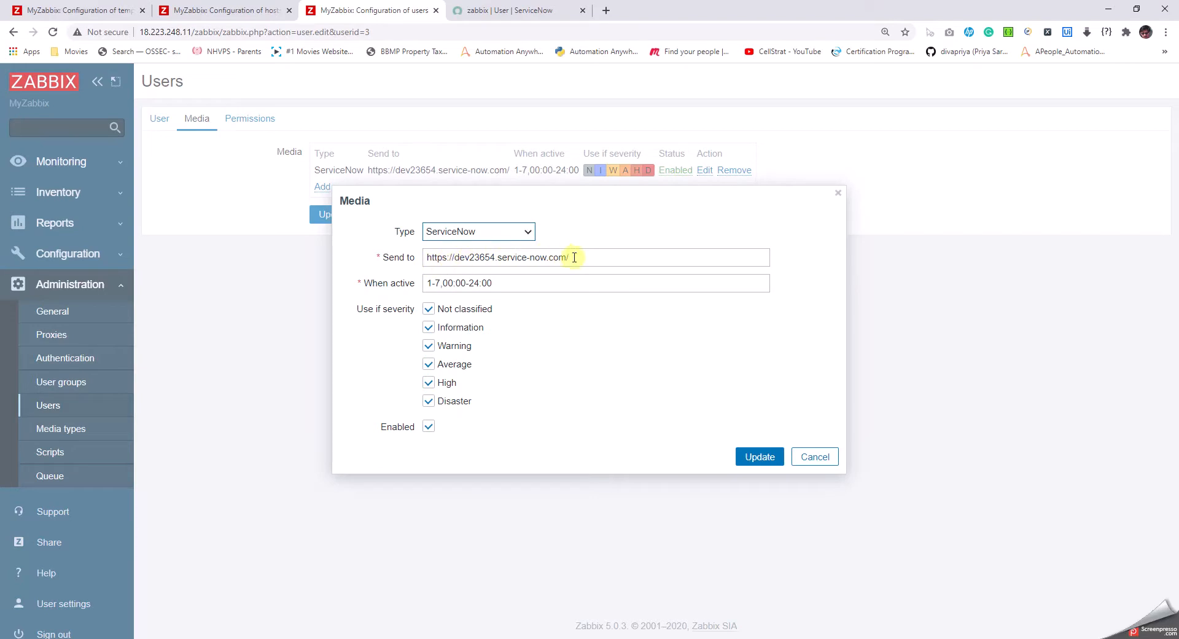
pyautogui.click(440, 282)
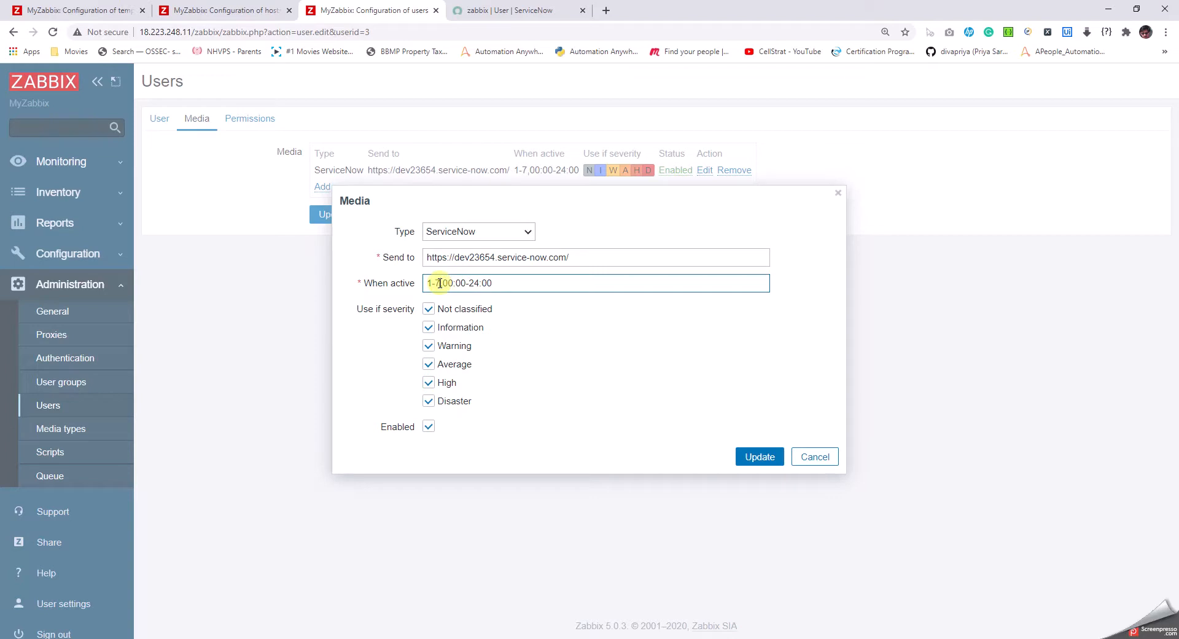
pyautogui.doubleClick(507, 283)
pyautogui.click(508, 283)
# - Uncheck Not classified, Information and Warning severities and update the media entry
pyautogui.click(430, 310)
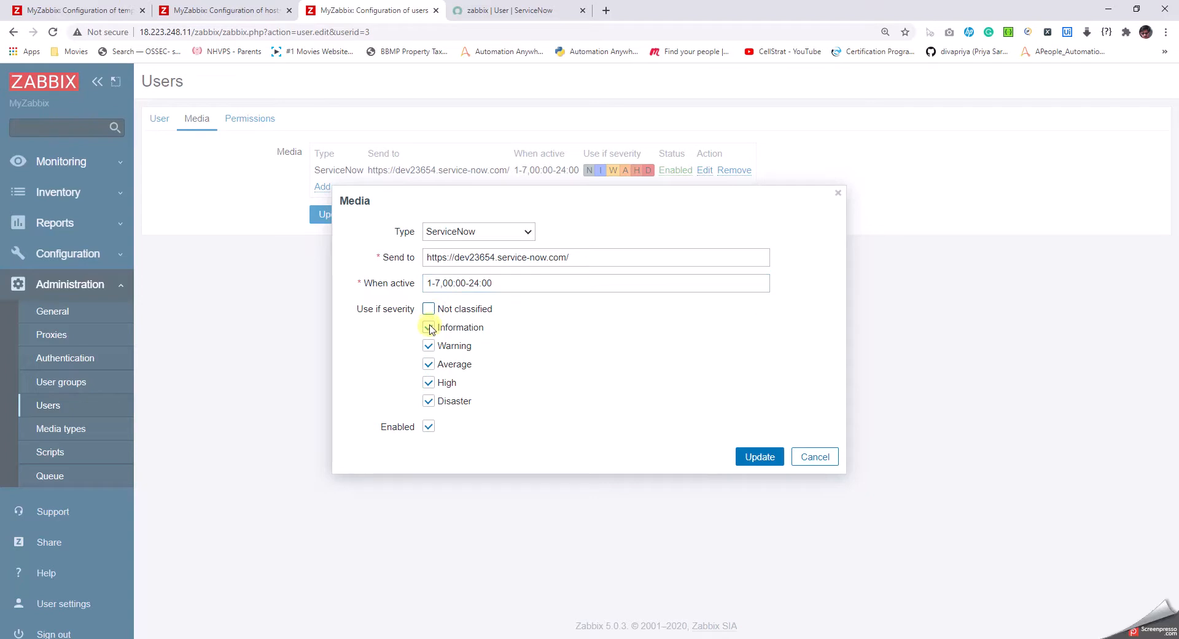
pyautogui.click(429, 326)
pyautogui.click(429, 348)
pyautogui.click(761, 457)
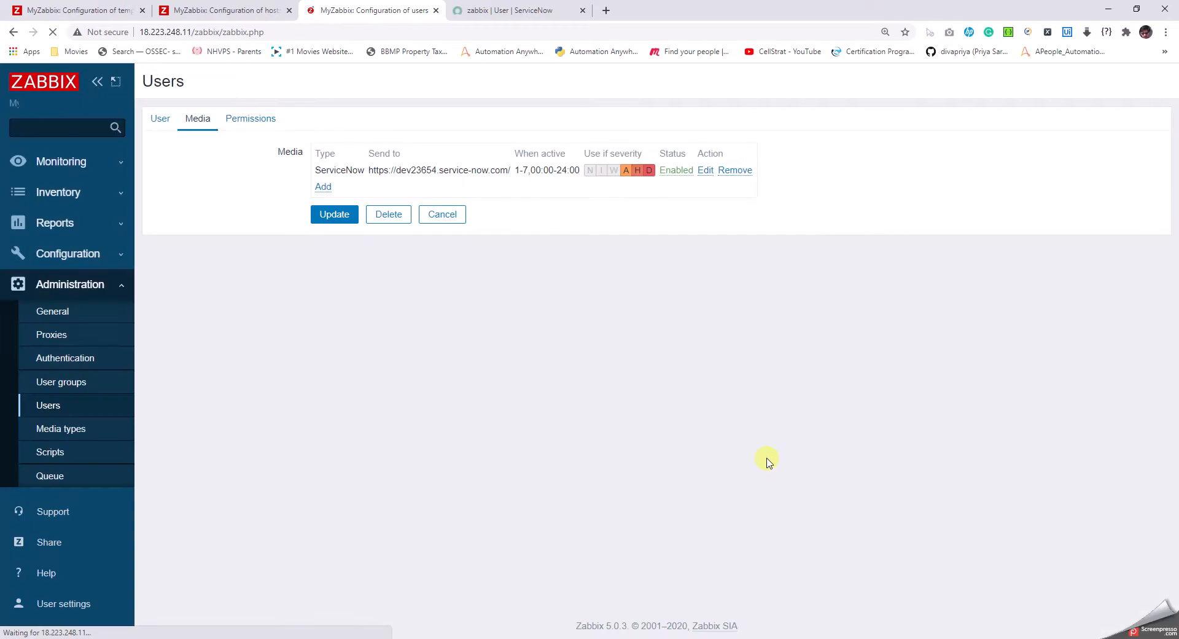
# - Review the user's Permissions tab and save the integration user's updated settings
pyautogui.click(252, 124)
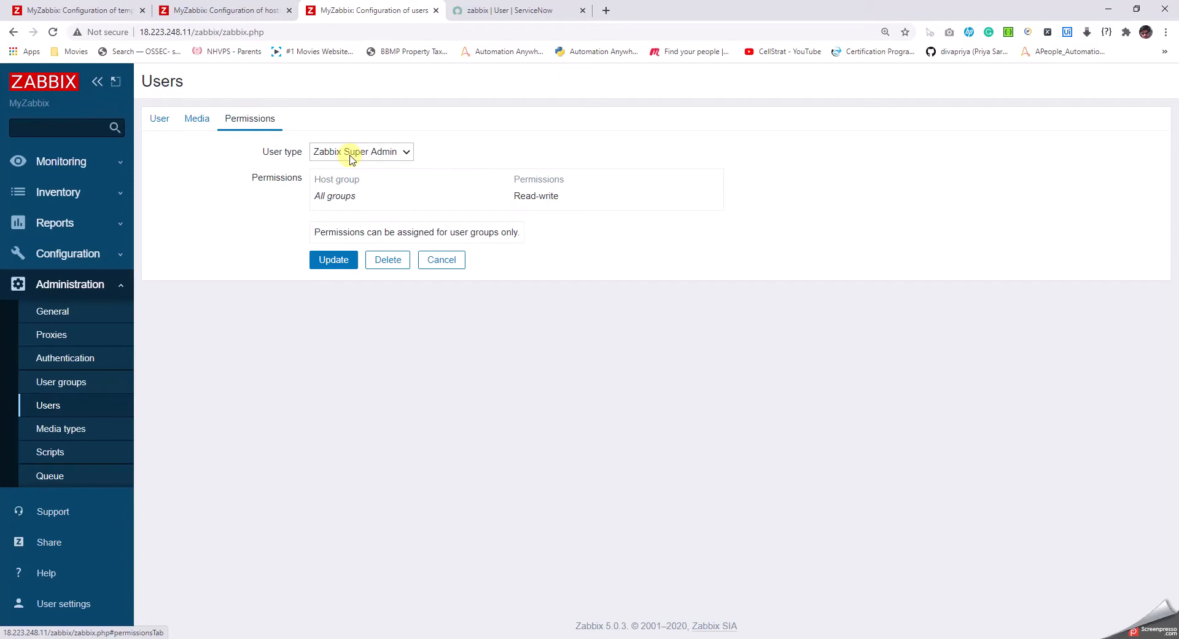
pyautogui.click(324, 263)
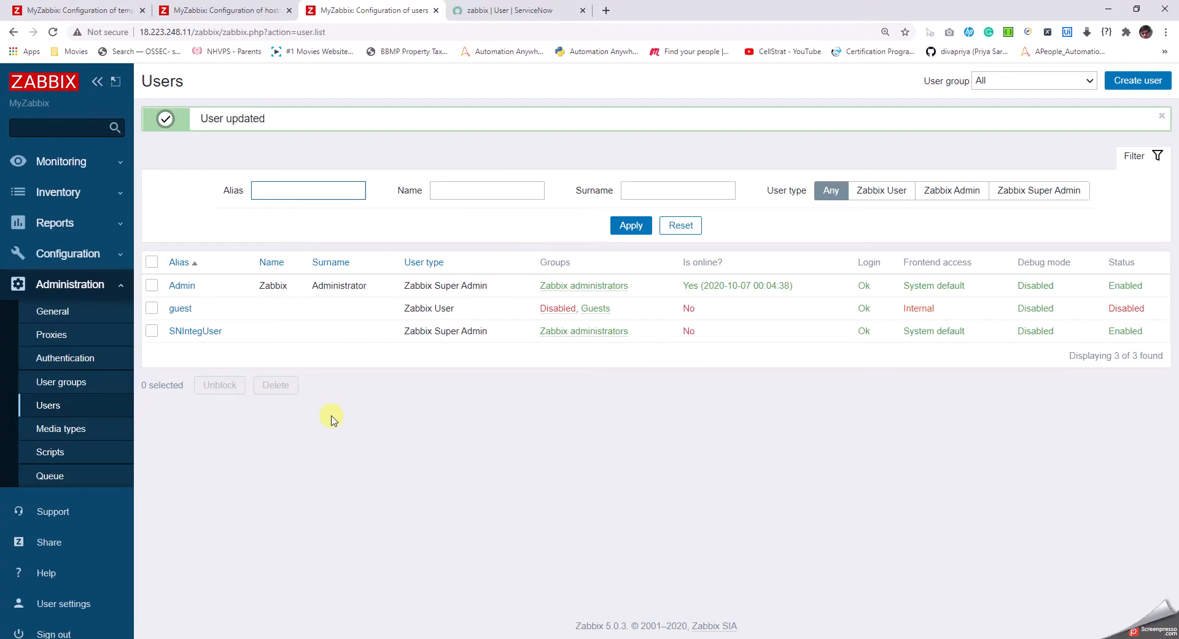
# - Go to Configuration > Actions to list trigger actions, briefly checking the other action types
pyautogui.click(91, 260)
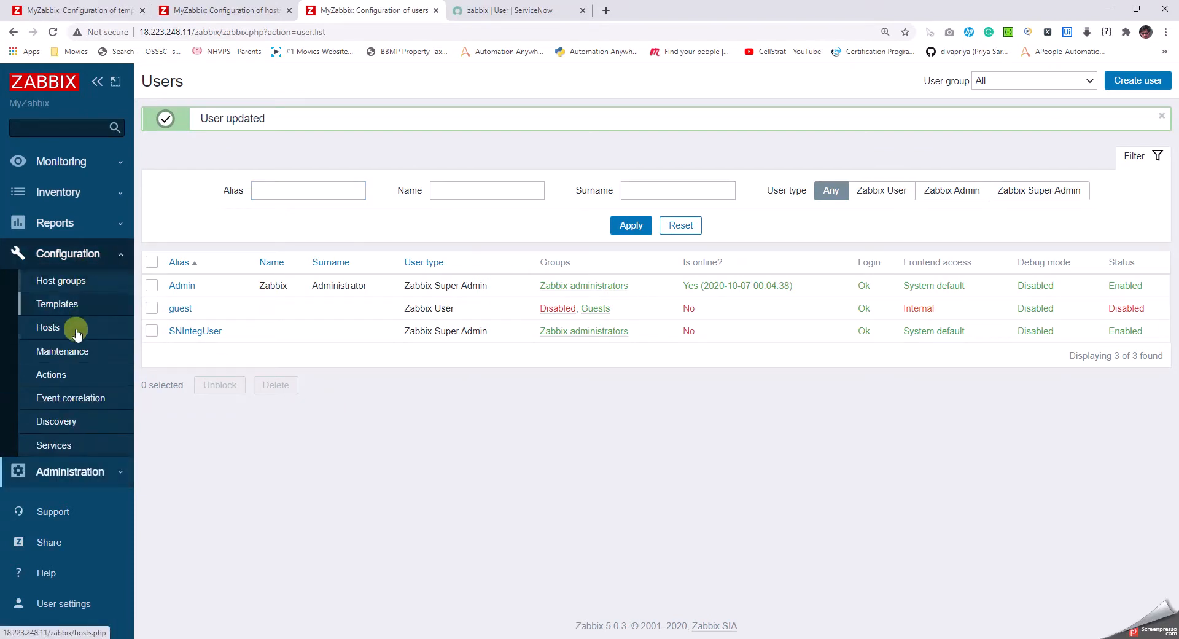
pyautogui.click(60, 377)
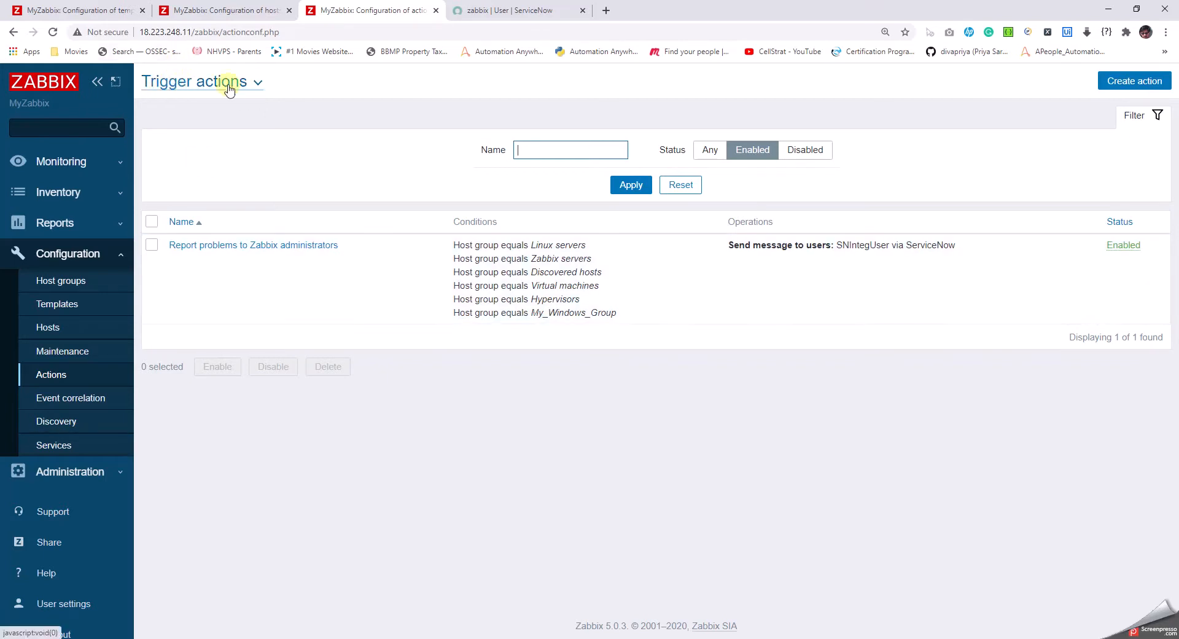
pyautogui.click(258, 85)
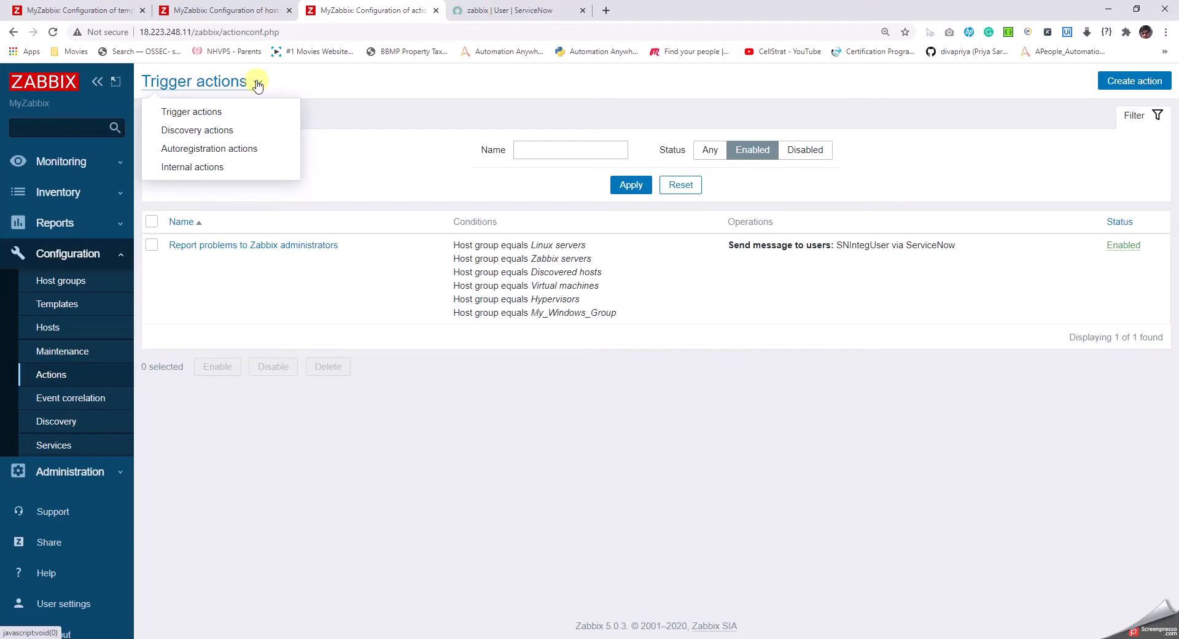
pyautogui.click(358, 136)
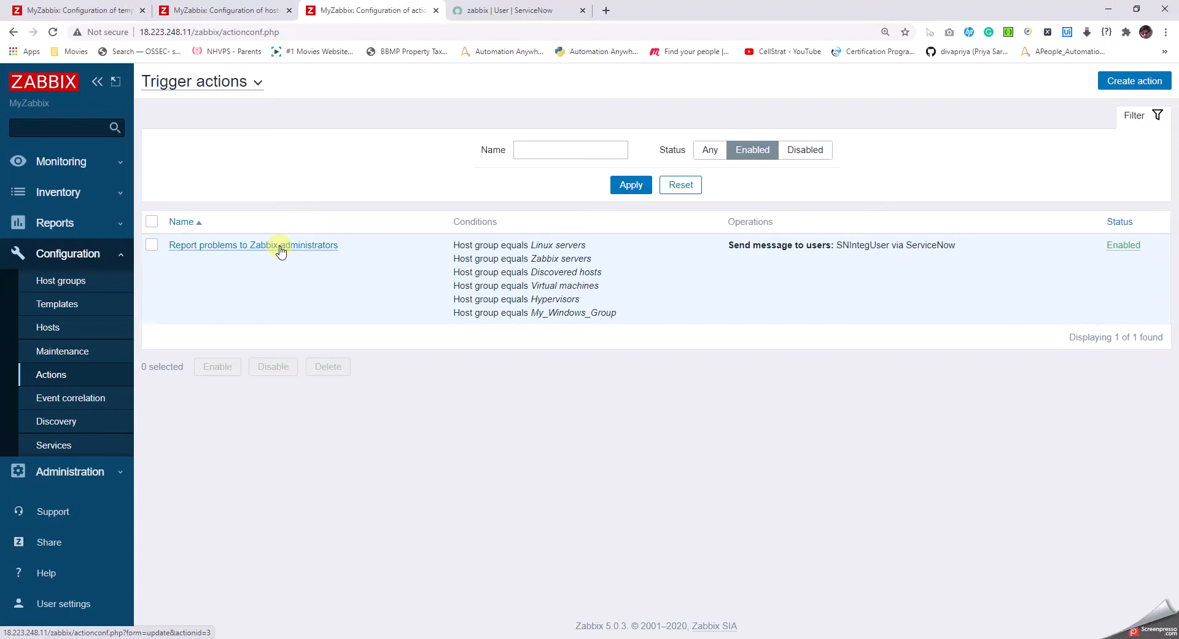
# - Open 'Report problems to Zabbix administrators' and preview condition types without adding a condition
pyautogui.click(280, 251)
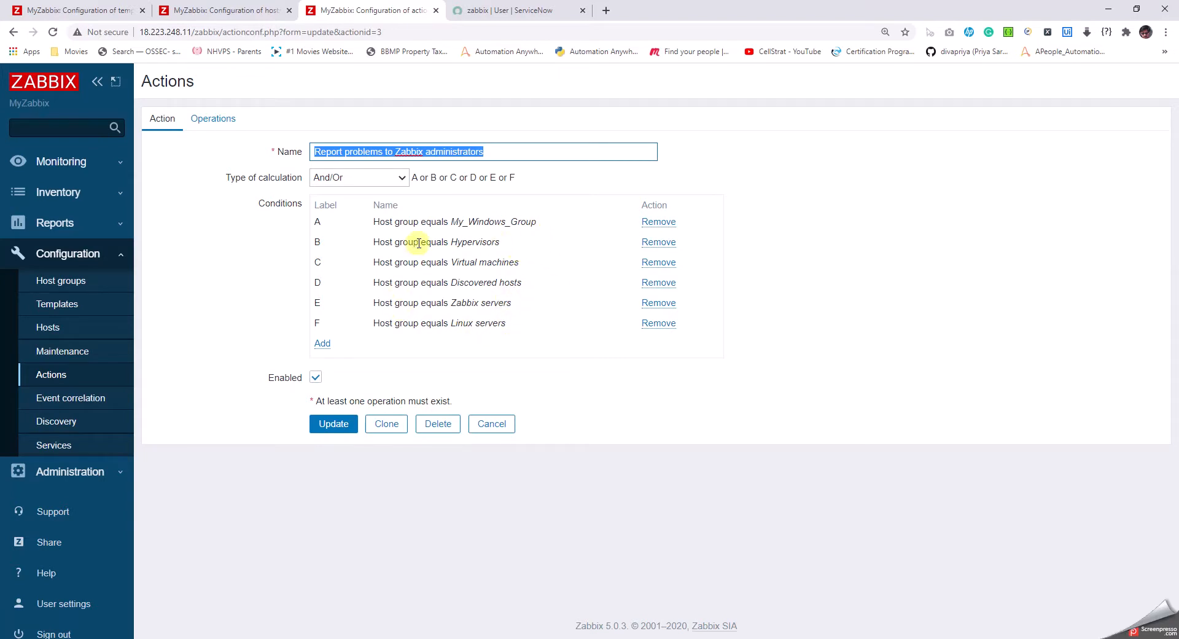
pyautogui.click(322, 343)
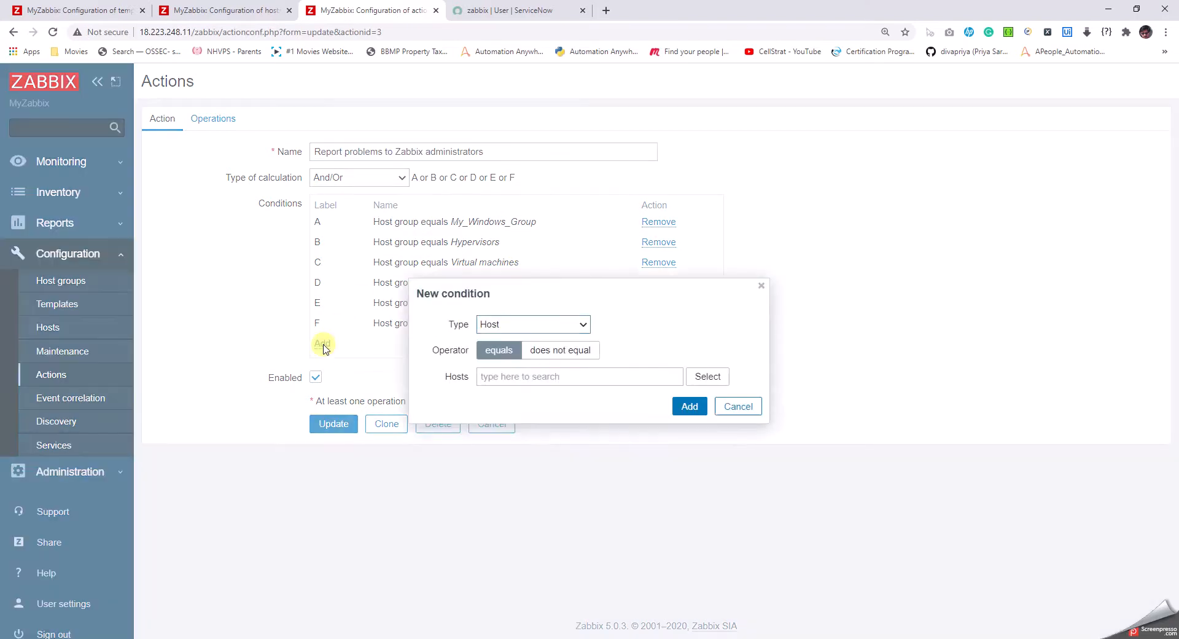
pyautogui.click(535, 324)
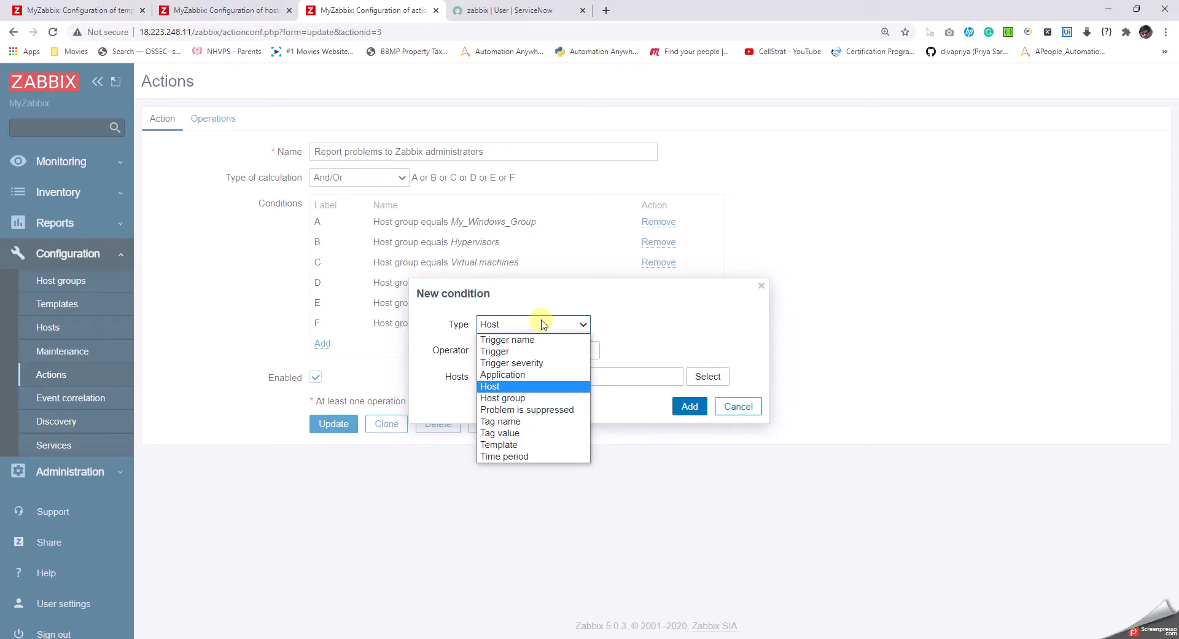
pyautogui.click(641, 316)
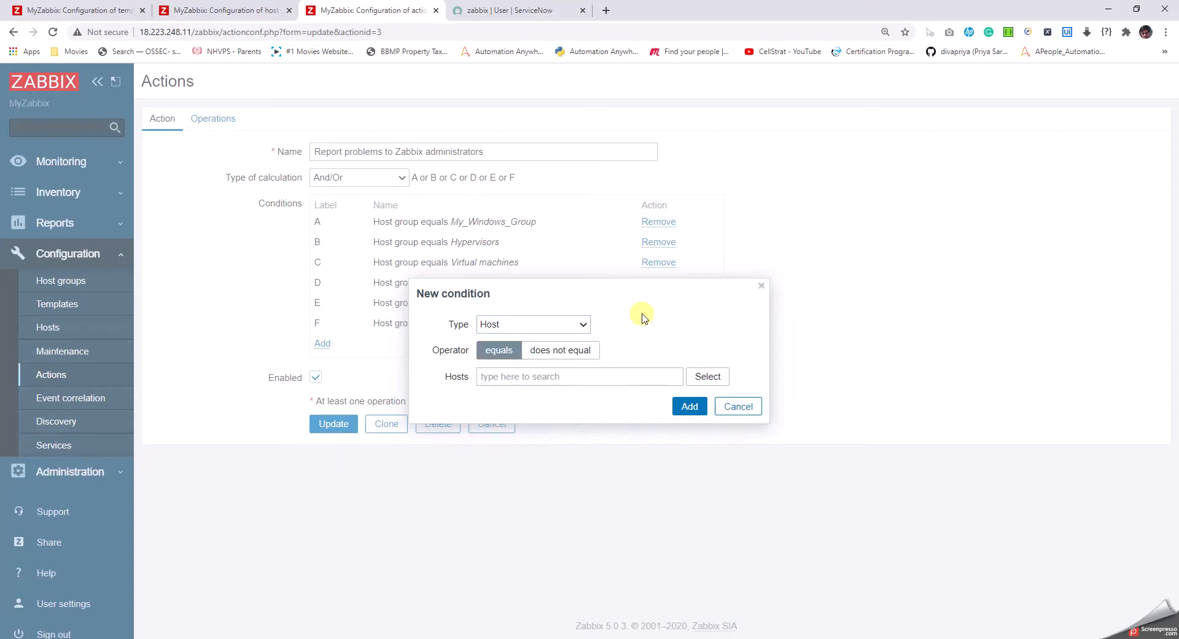
pyautogui.click(739, 408)
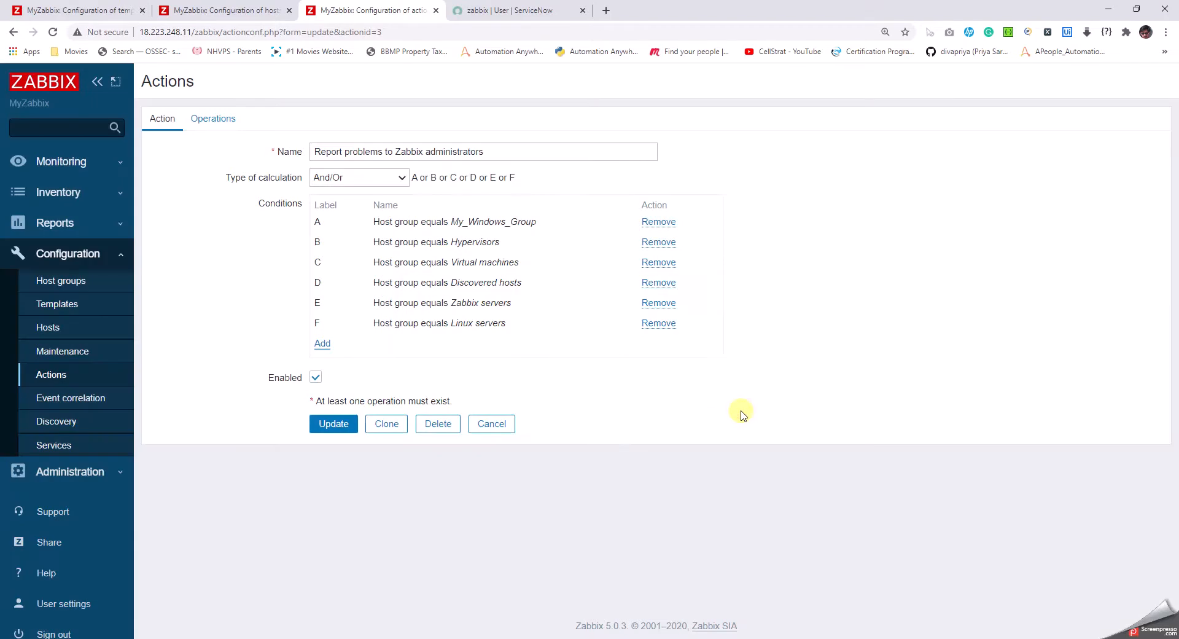
pyautogui.click(222, 124)
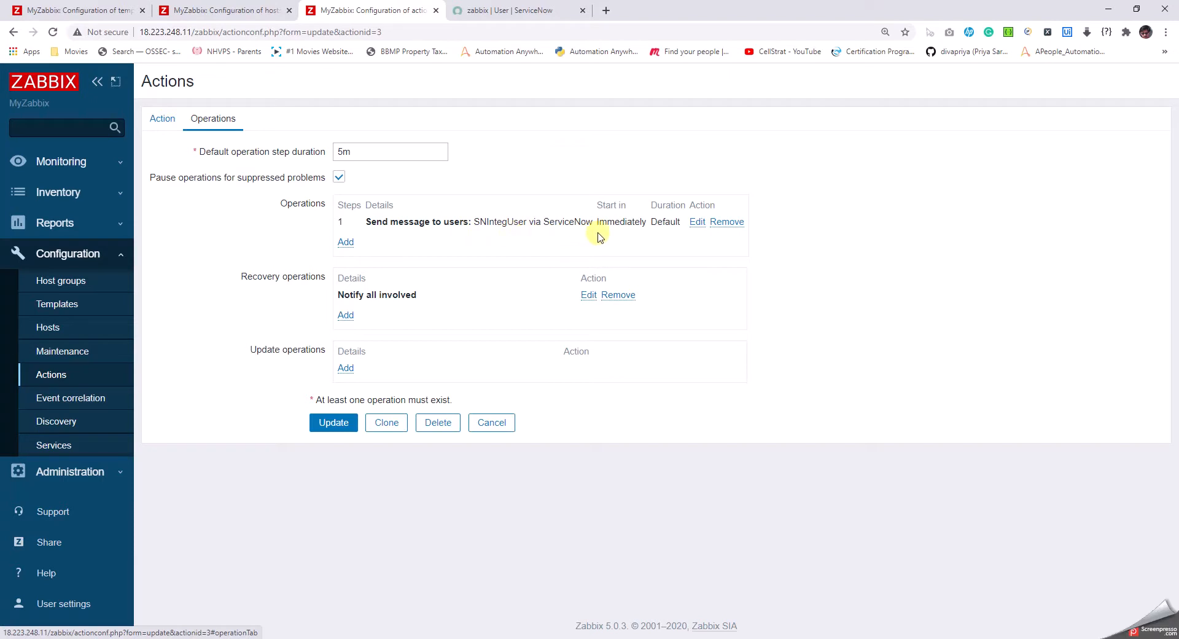
pyautogui.click(702, 224)
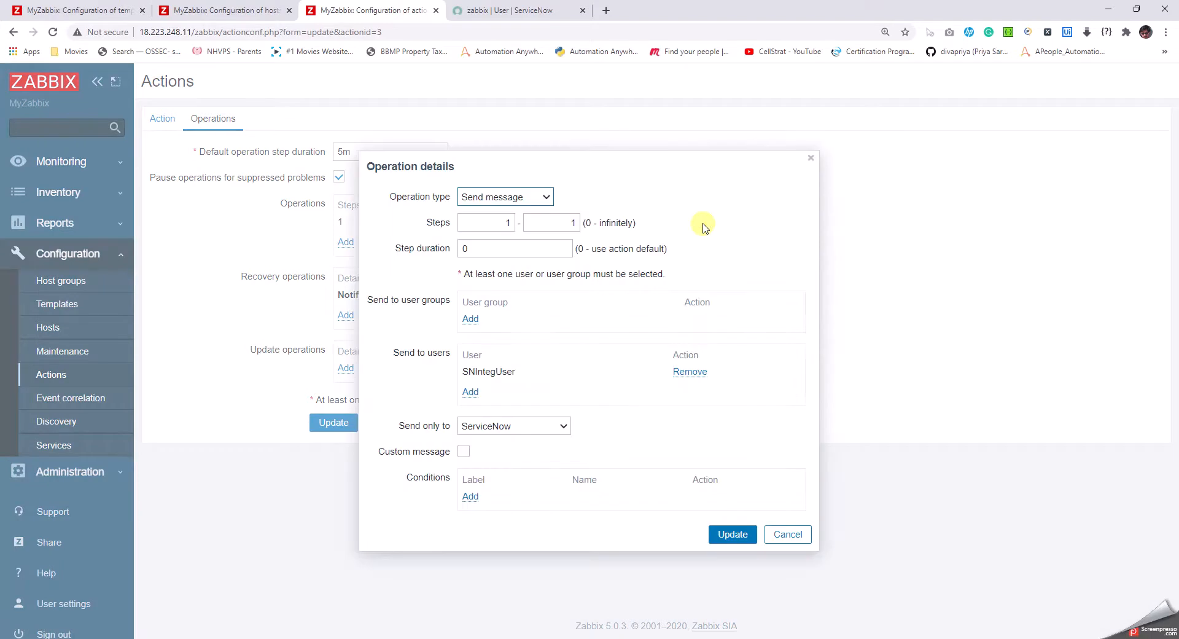
pyautogui.click(555, 197)
pyautogui.click(546, 198)
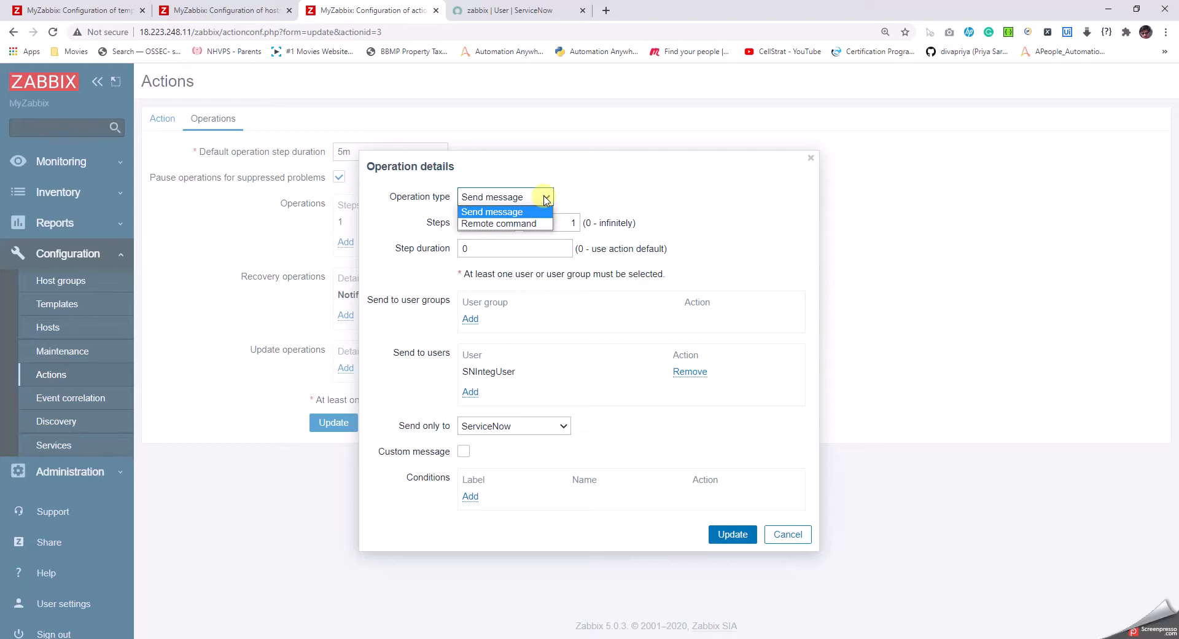
pyautogui.click(546, 198)
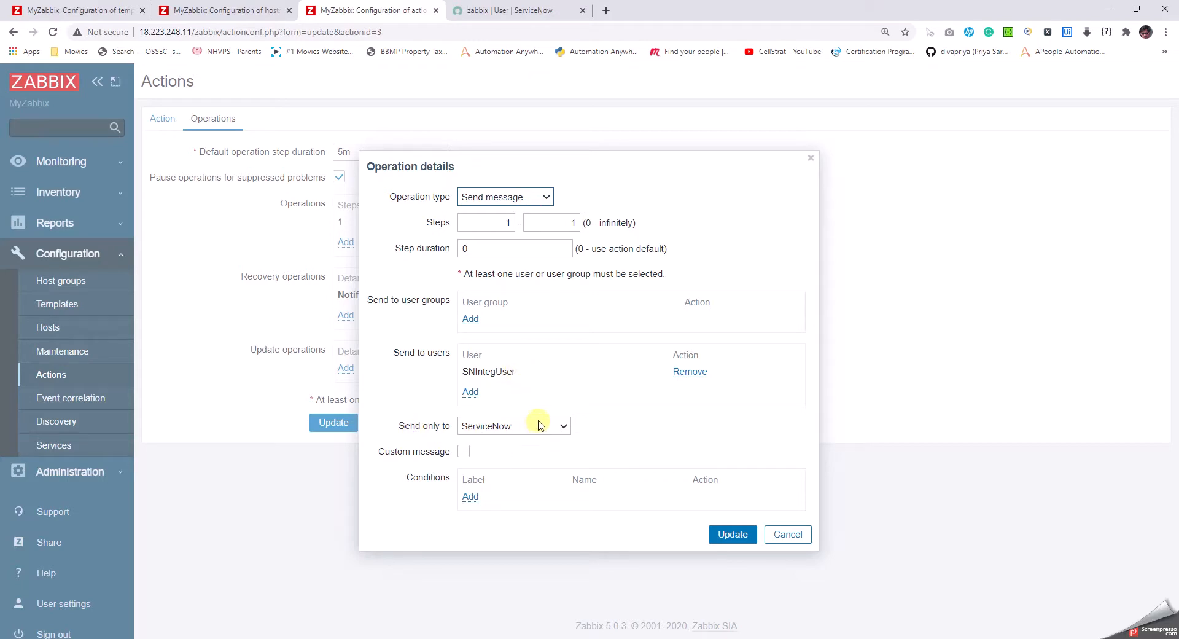
pyautogui.click(789, 535)
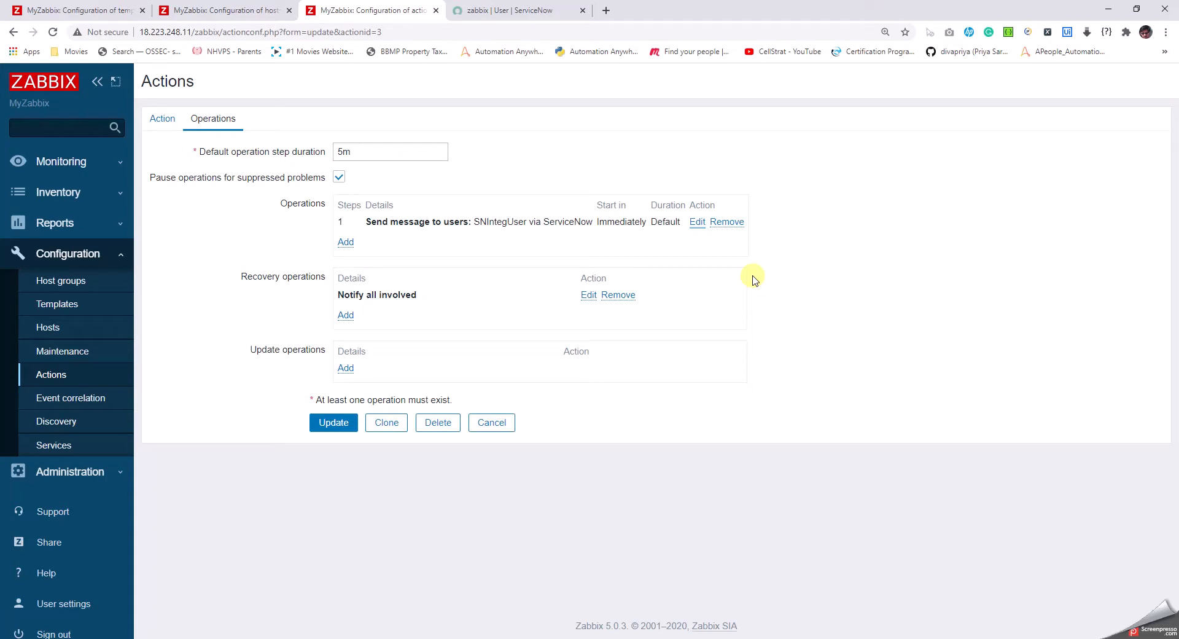
# - Edit the ServiceNow message operation so its steps run 1 - 0, repeating indefinitely
pyautogui.click(698, 223)
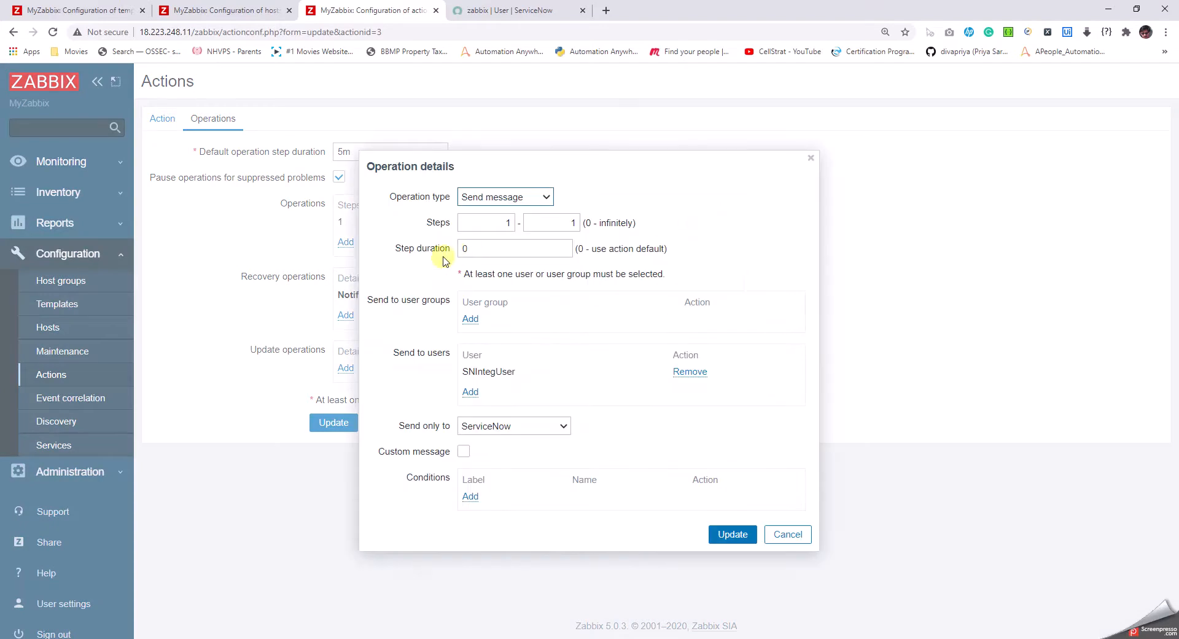
pyautogui.click(499, 227)
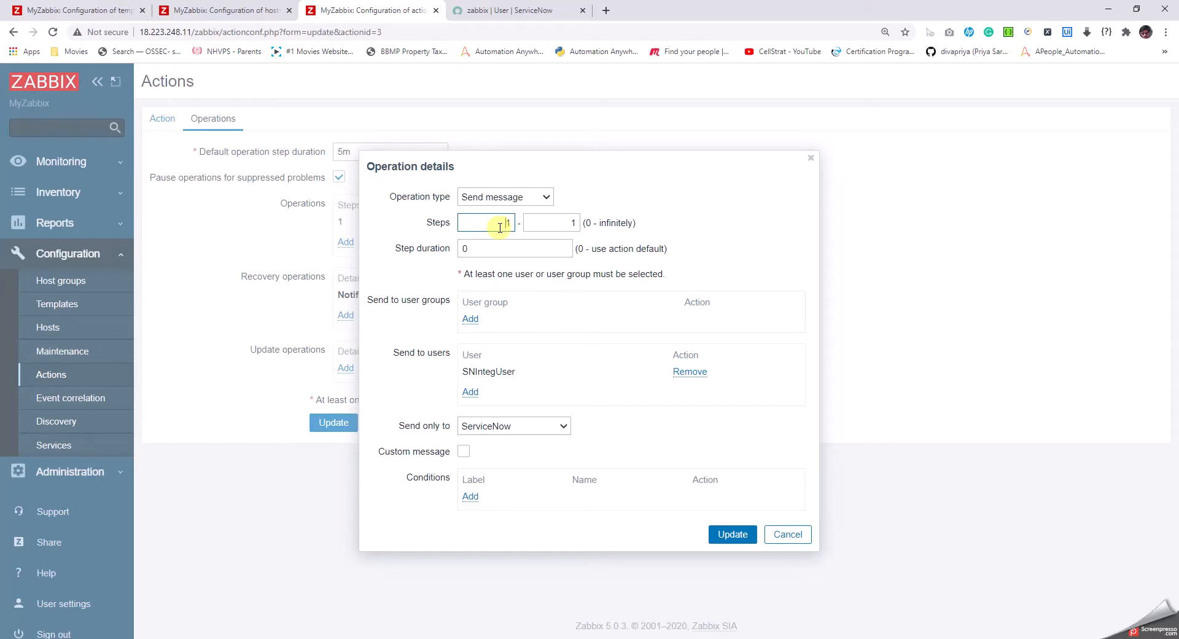
pyautogui.click(789, 534)
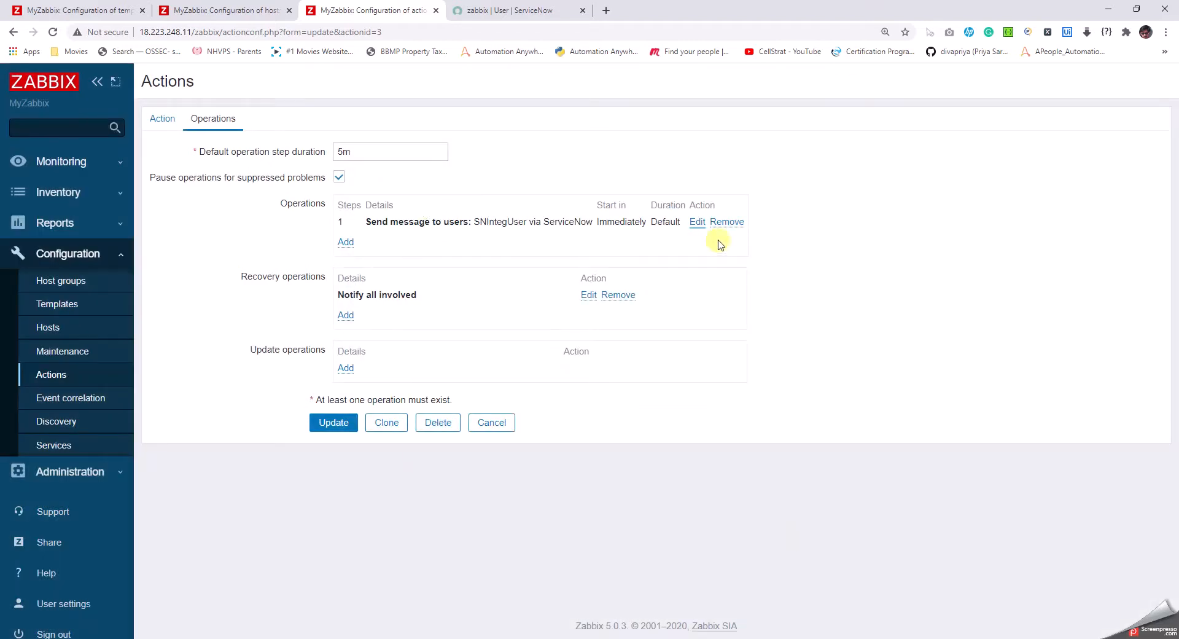
pyautogui.click(698, 223)
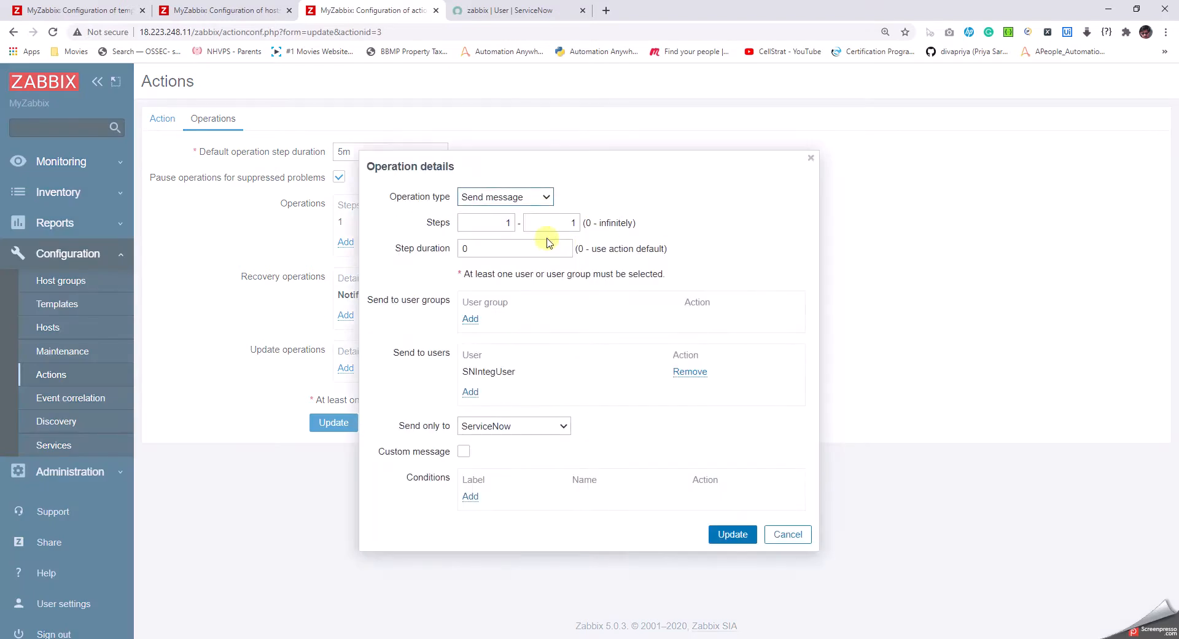
pyautogui.moveTo(500, 224); pyautogui.dragTo(518, 225)
pyautogui.write('1')
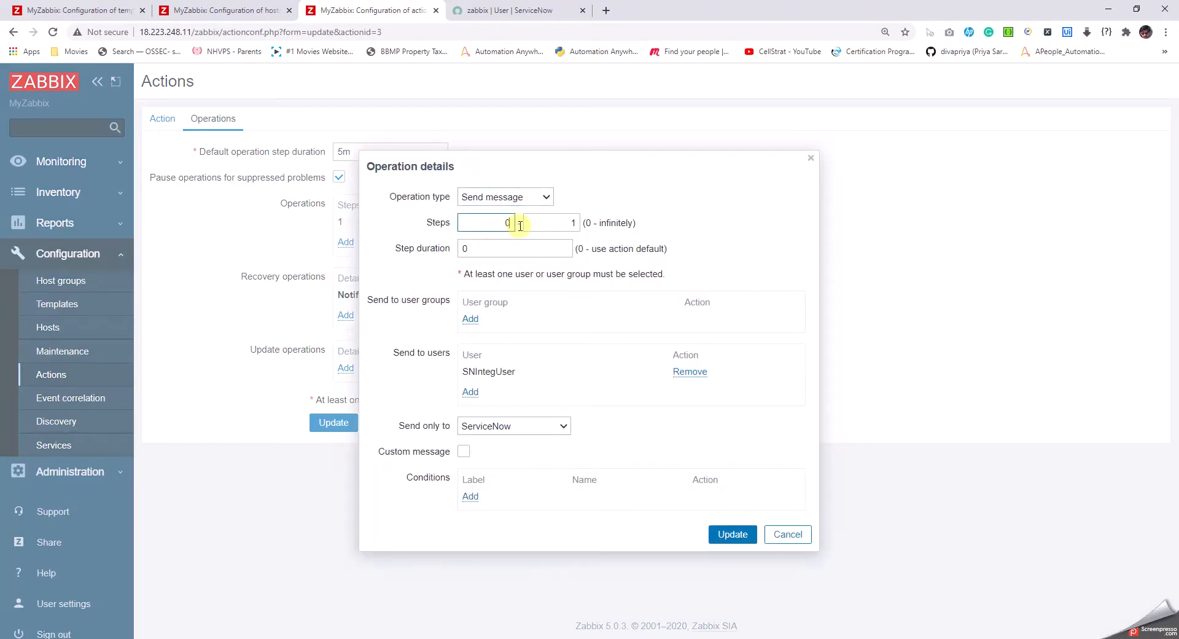
pyautogui.press('Tab')
pyautogui.write('0')
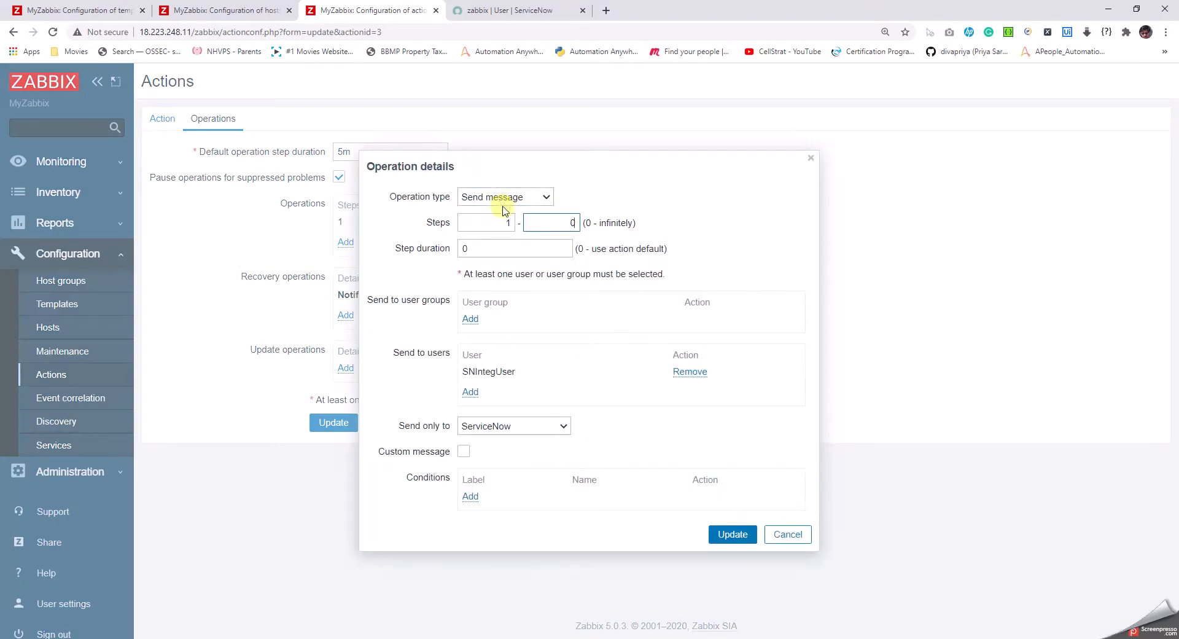
pyautogui.moveTo(499, 222); pyautogui.dragTo(532, 219)
pyautogui.write('0')
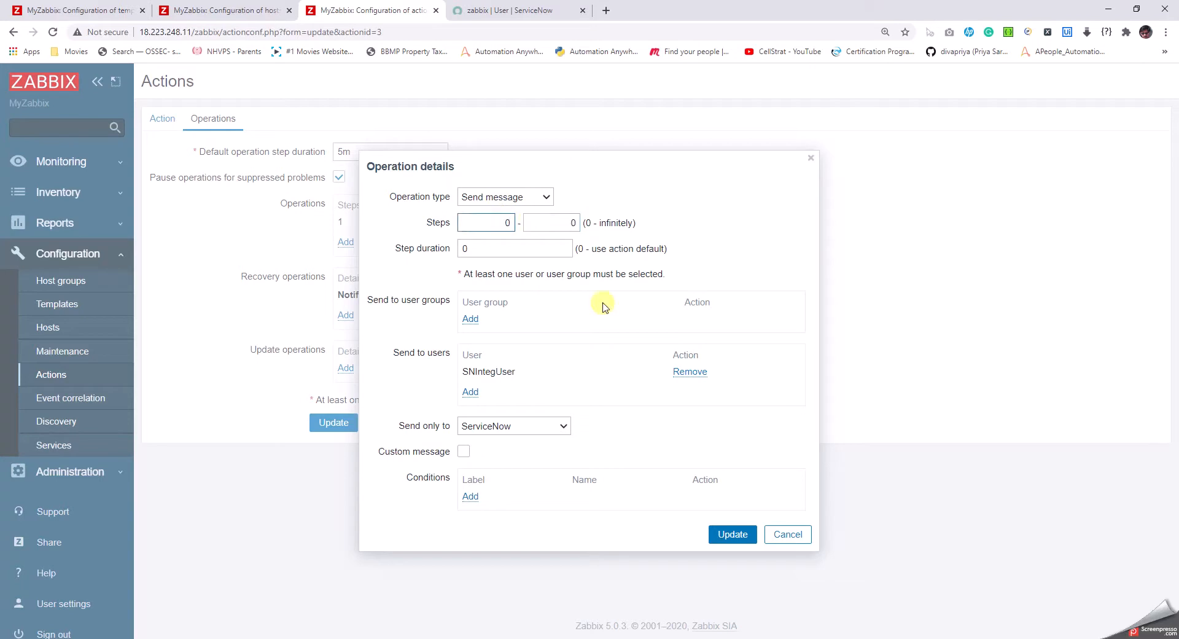
pyautogui.click(739, 536)
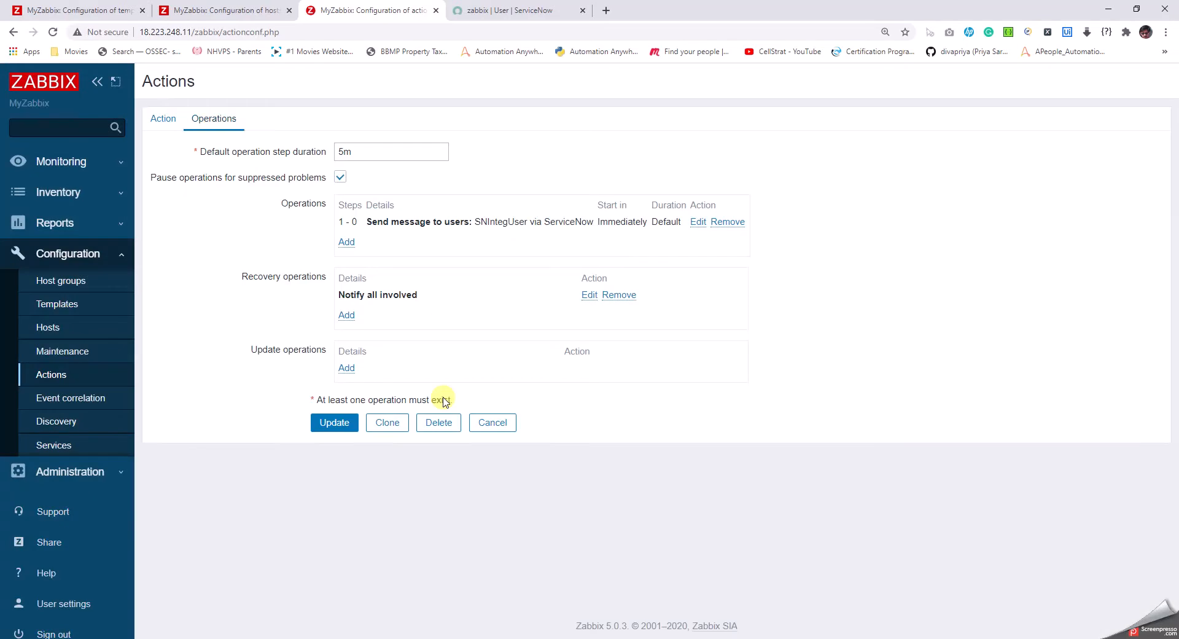
# - Save the action, then reopen it on its Operations tab
pyautogui.click(330, 424)
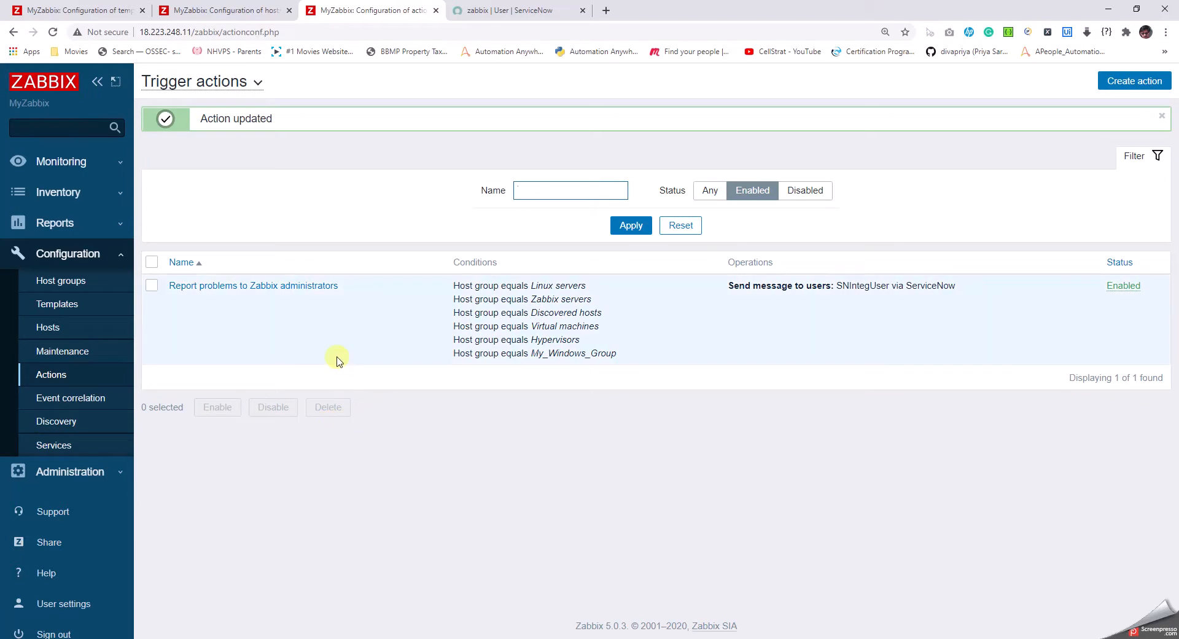
pyautogui.click(299, 286)
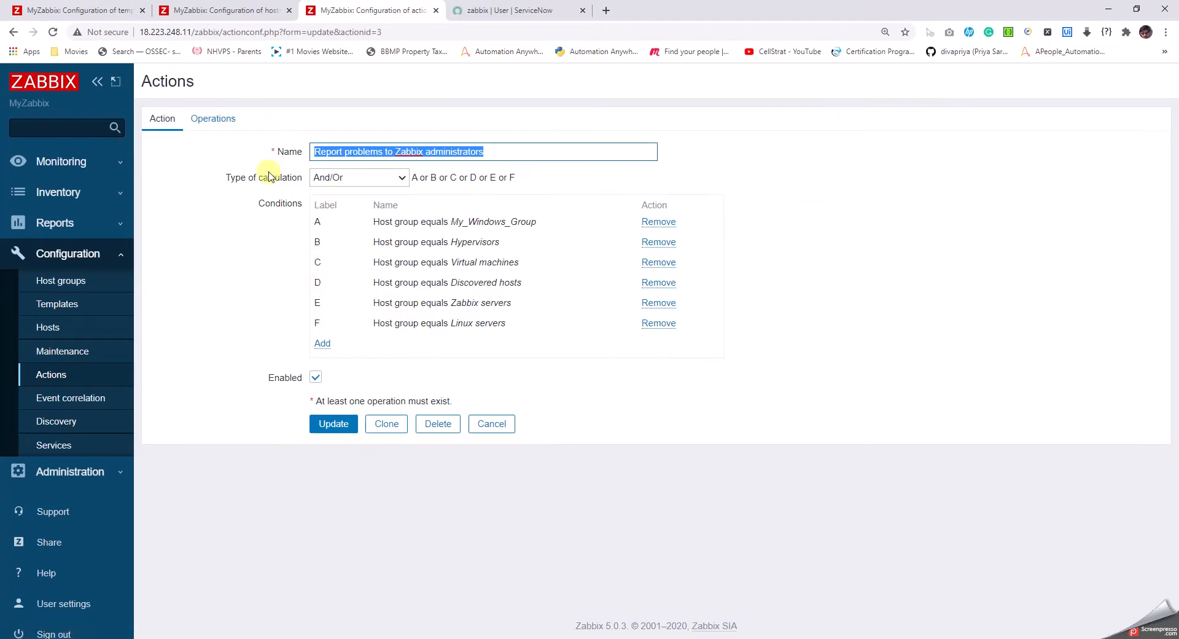
pyautogui.click(221, 123)
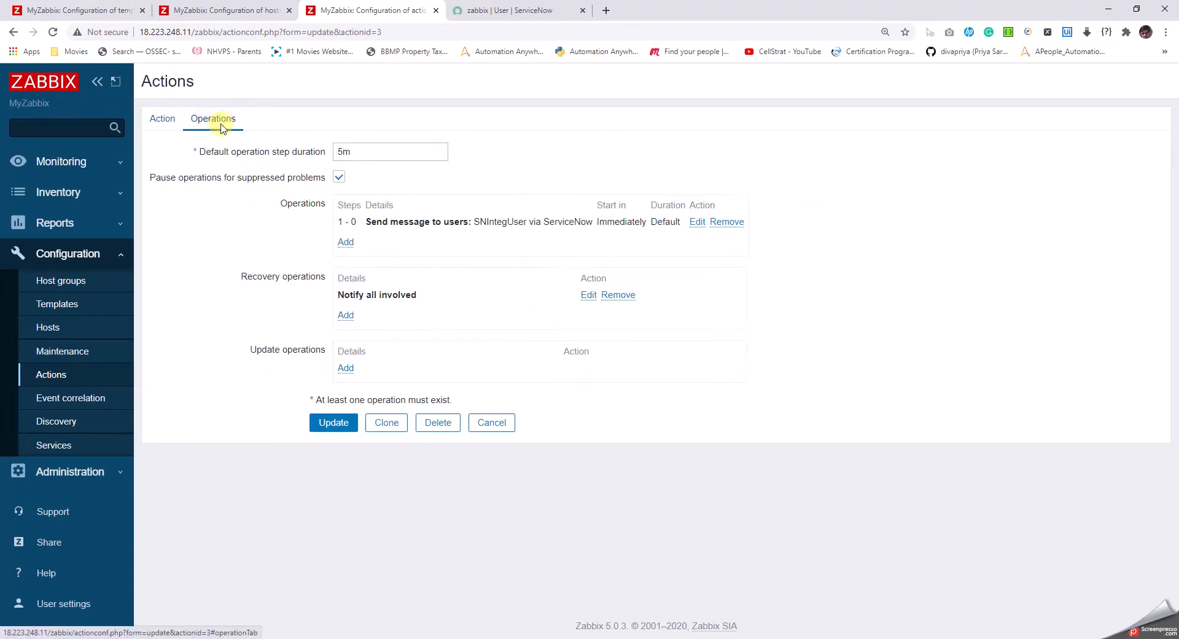
# - Change the operation's ending step from 0 to 1 so it runs at step 1 only
pyautogui.click(700, 227)
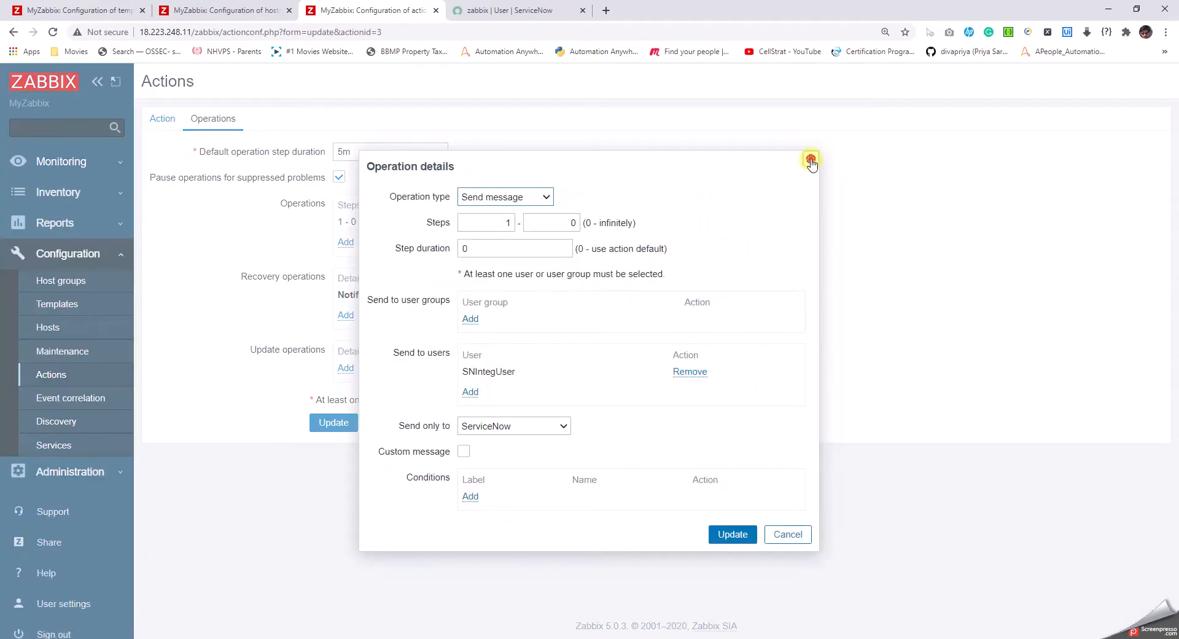
pyautogui.click(811, 160)
pyautogui.doubleClick(617, 223)
pyautogui.click(697, 222)
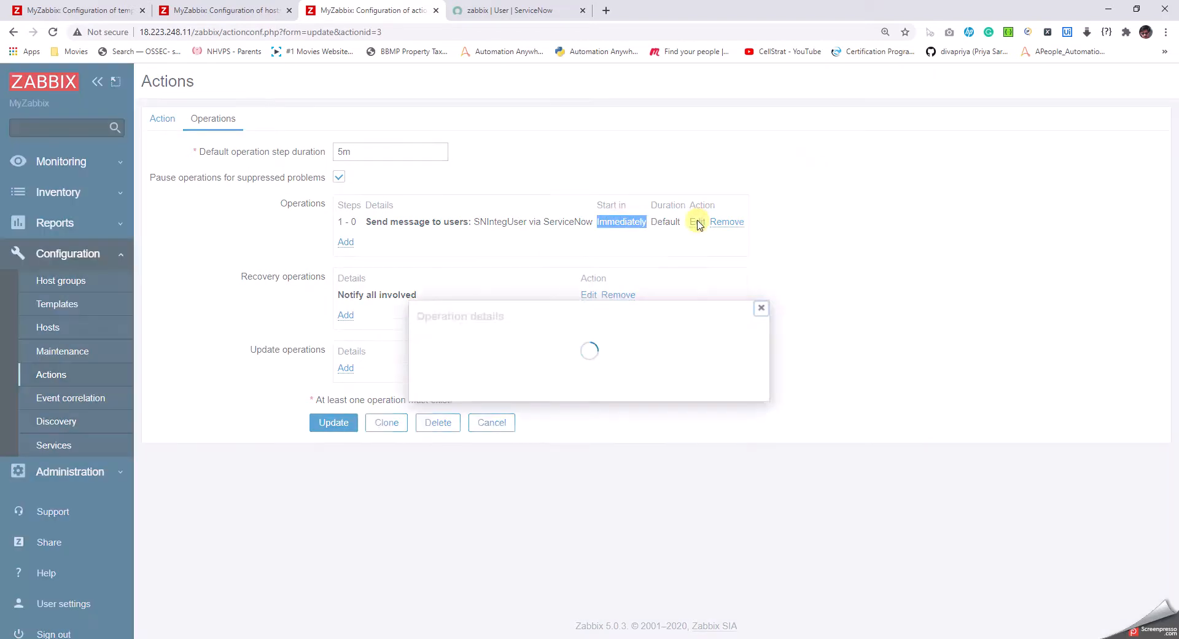
pyautogui.click(575, 223)
pyautogui.doubleClick(573, 223)
pyautogui.write('1')
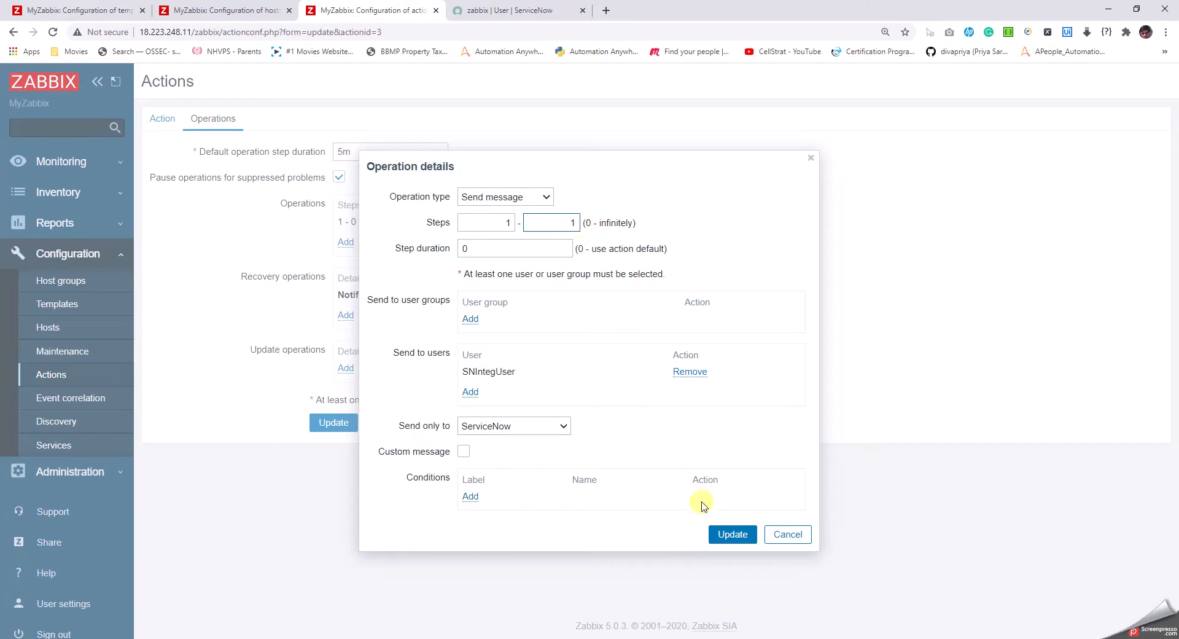
pyautogui.click(727, 536)
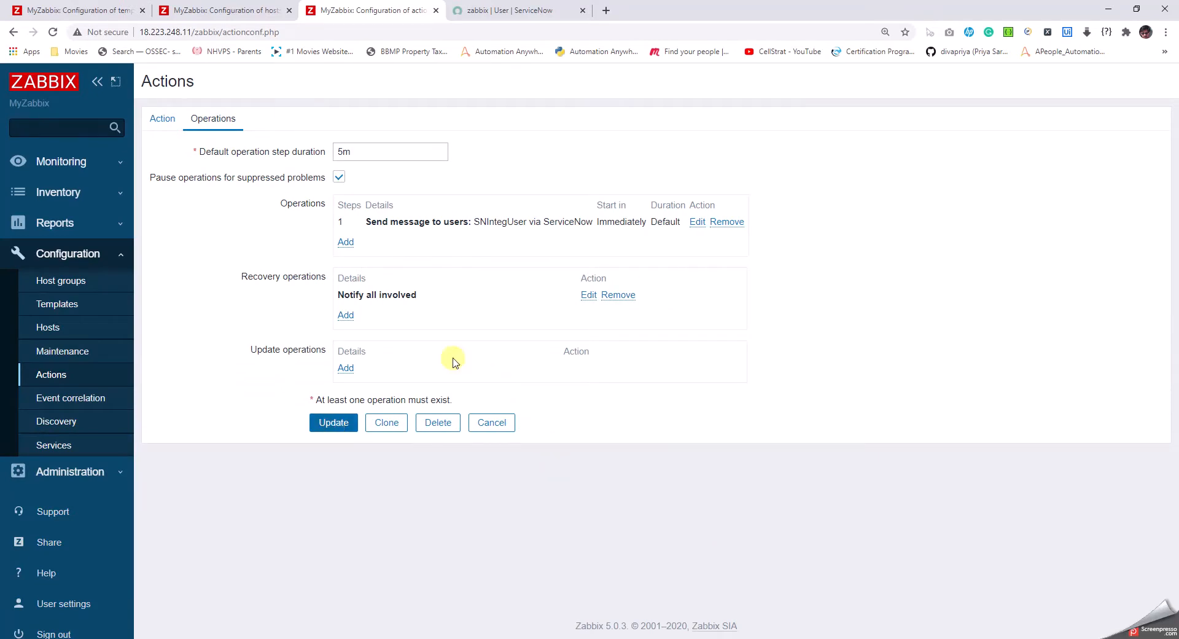
# - Set the ServiceNow operation's steps to 2 - 2, giving a 00:05:00 start delay
pyautogui.click(689, 221)
pyautogui.doubleClick(508, 222)
pyautogui.write('2')
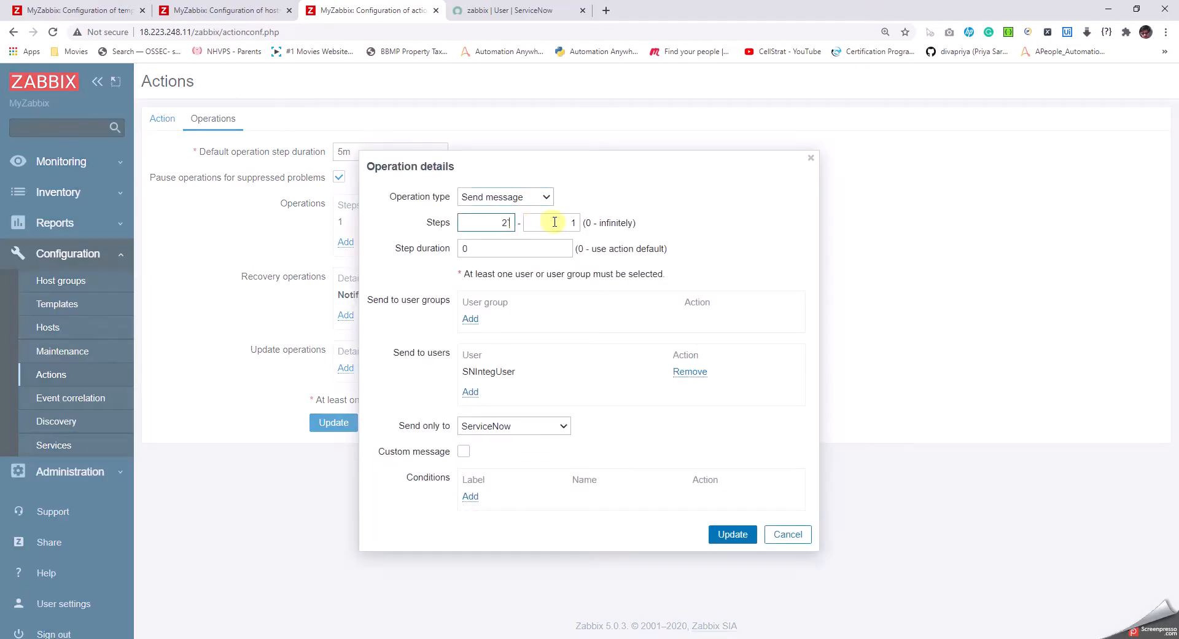
pyautogui.press('Tab')
pyautogui.write('2')
pyautogui.click(732, 534)
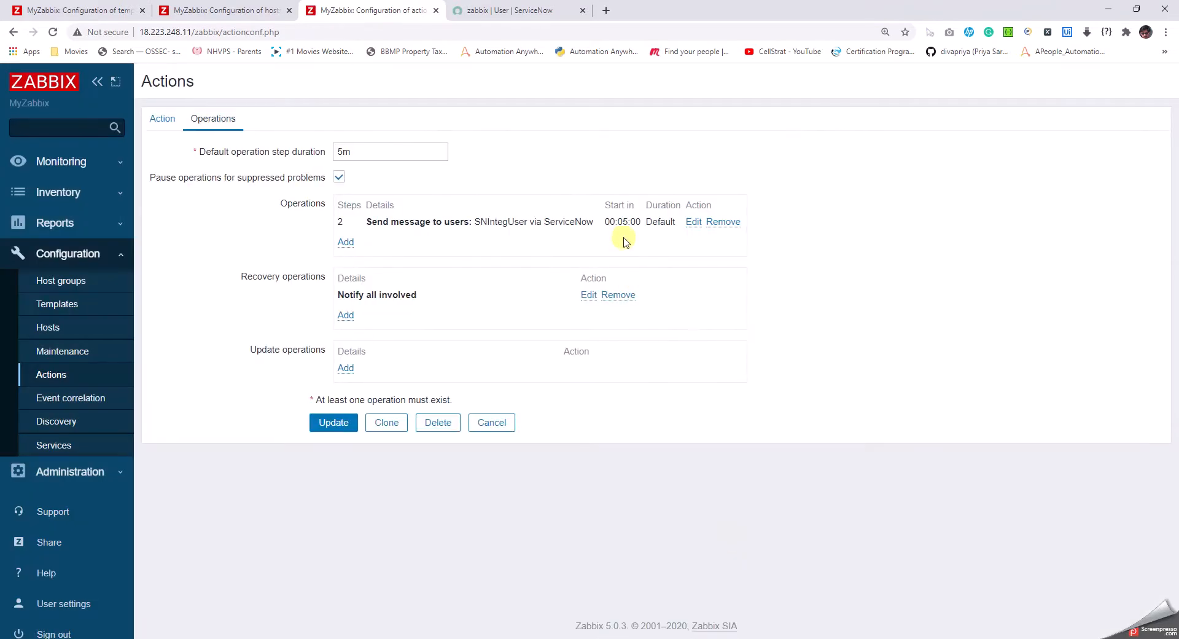
pyautogui.moveTo(622, 222); pyautogui.dragTo(627, 221)
pyautogui.click(664, 253)
# - Move the operation to steps 3 - 3, starting at 00:10:00
pyautogui.click(693, 224)
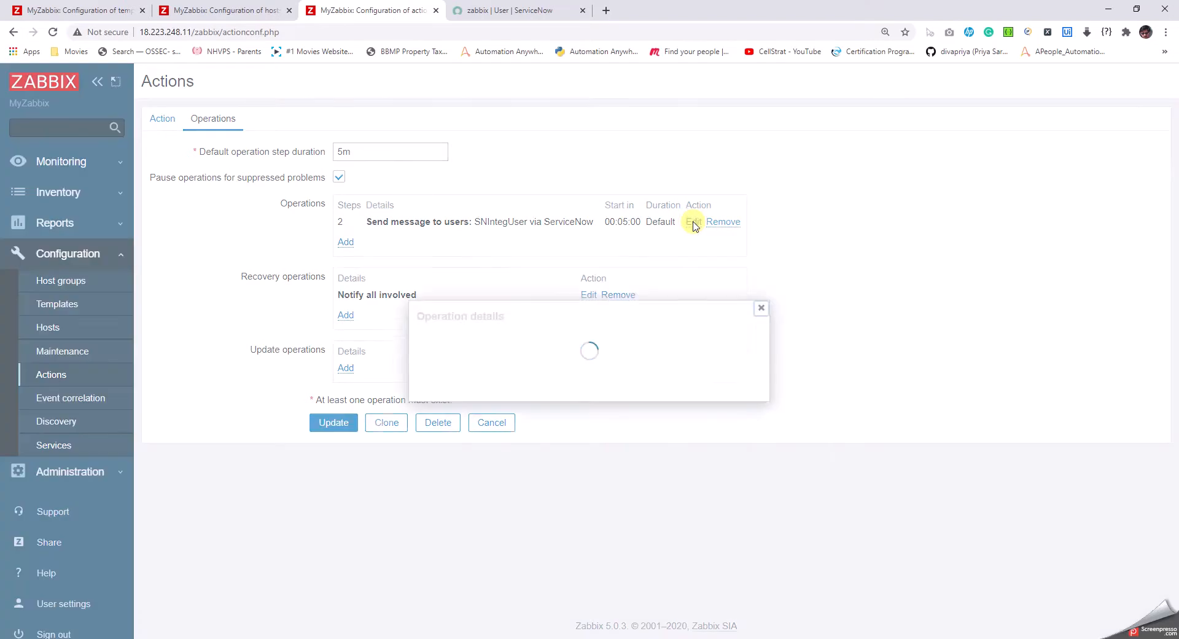
pyautogui.doubleClick(507, 222)
pyautogui.write('3')
pyautogui.press('Tab')
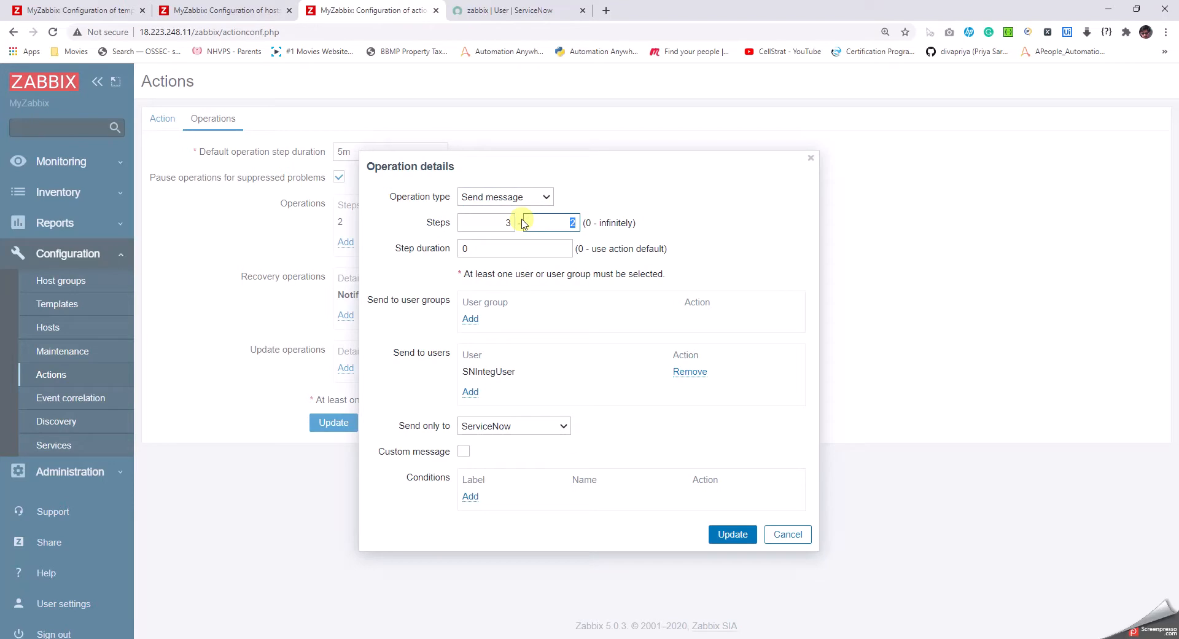
pyautogui.write('3')
pyautogui.click(722, 535)
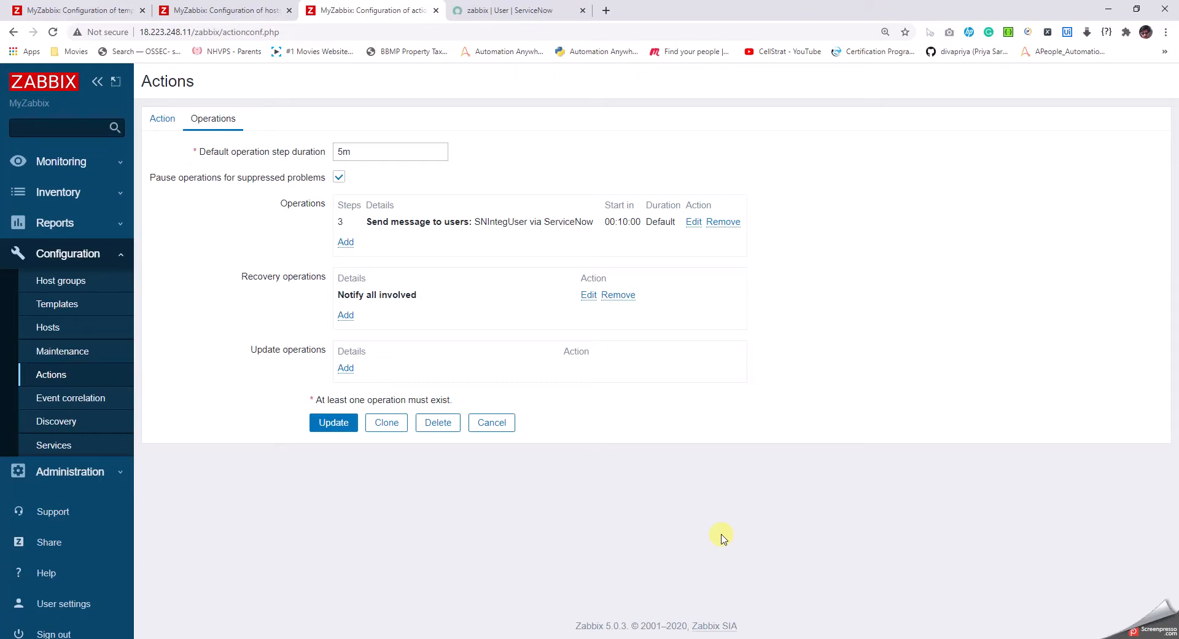
# - Set the operation back to steps 2 - 2 and save the action
pyautogui.click(694, 224)
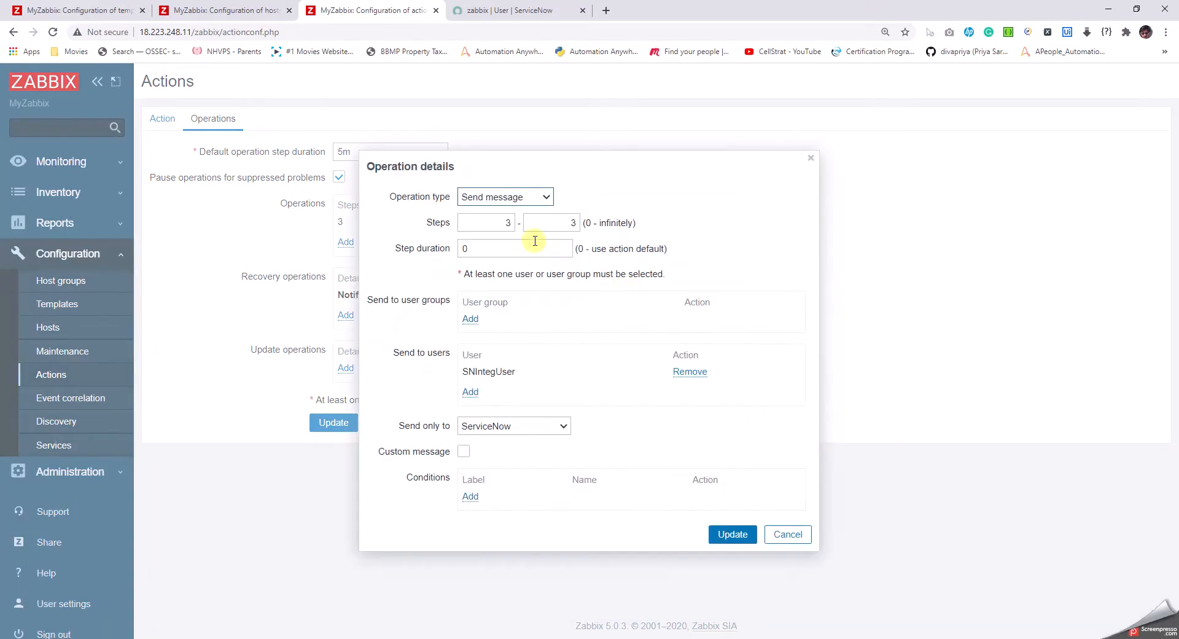
pyautogui.doubleClick(503, 223)
pyautogui.write('2')
pyautogui.press('Tab')
pyautogui.write('2')
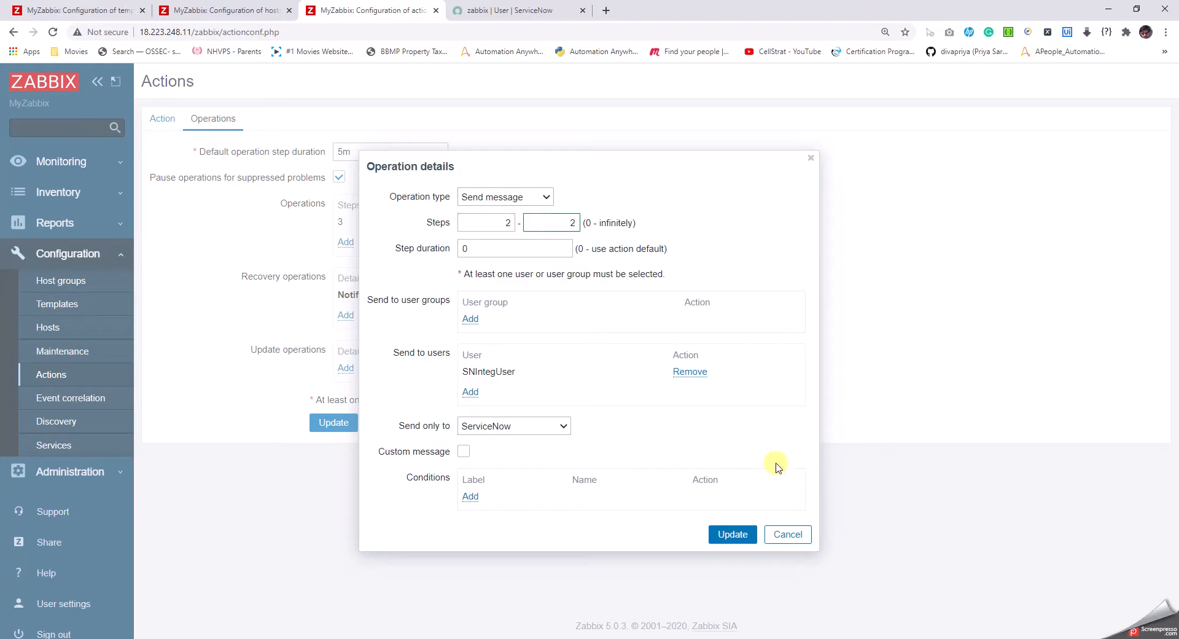
pyautogui.click(731, 534)
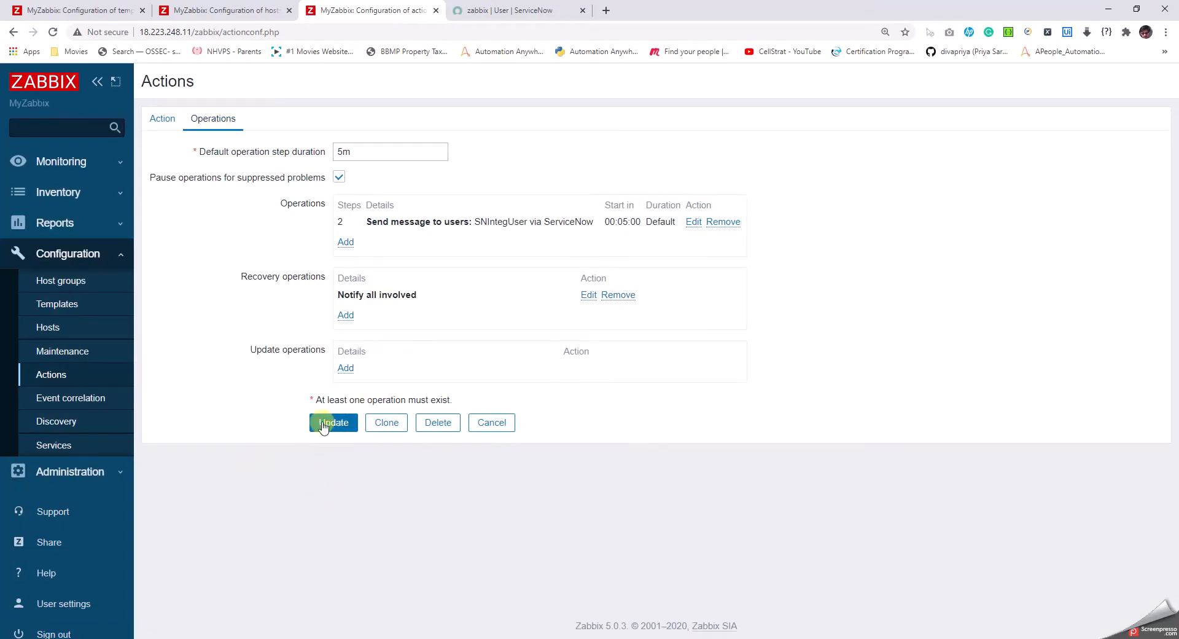
pyautogui.click(322, 424)
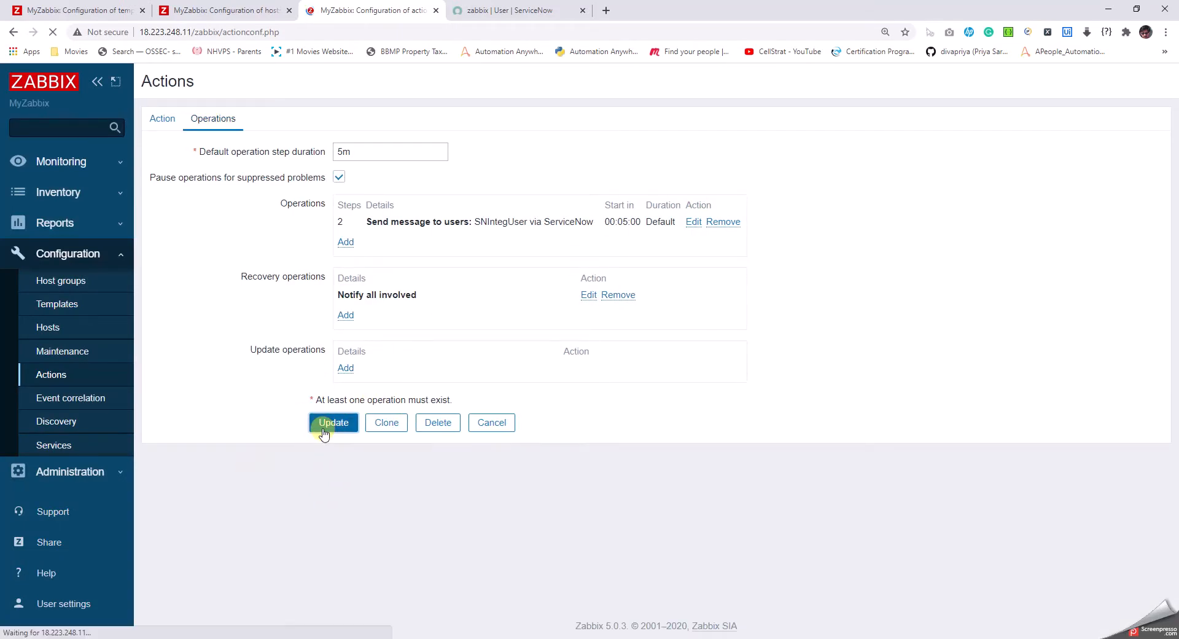
pyautogui.click(65, 163)
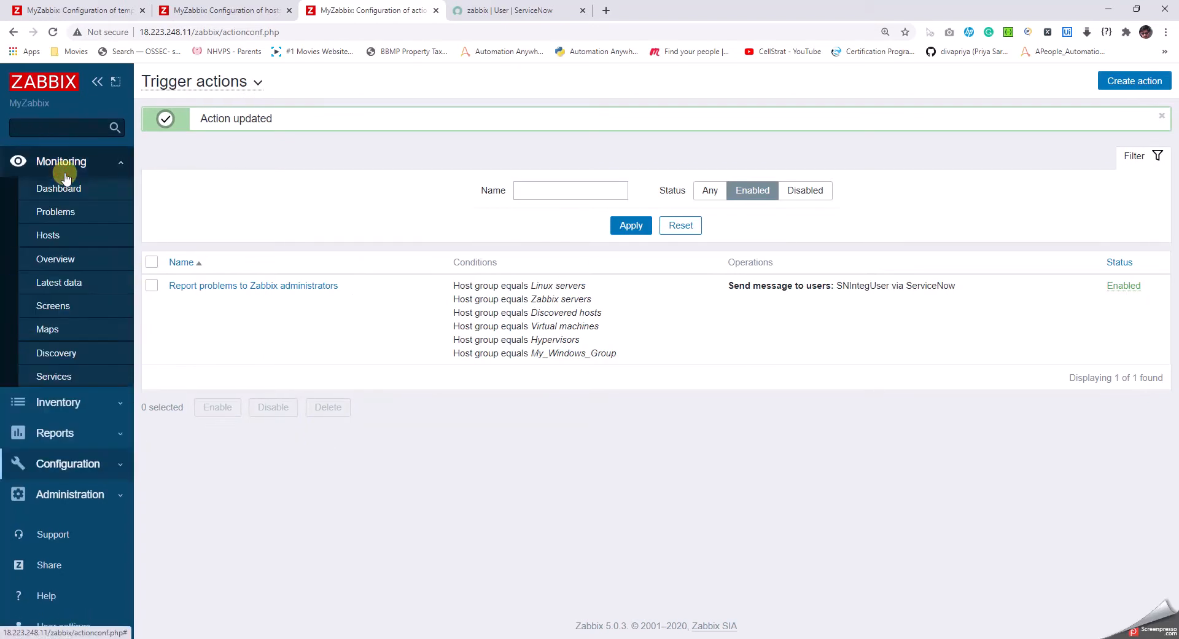
# - View the three Zabbix server warnings under Monitoring > Problems
pyautogui.click(65, 213)
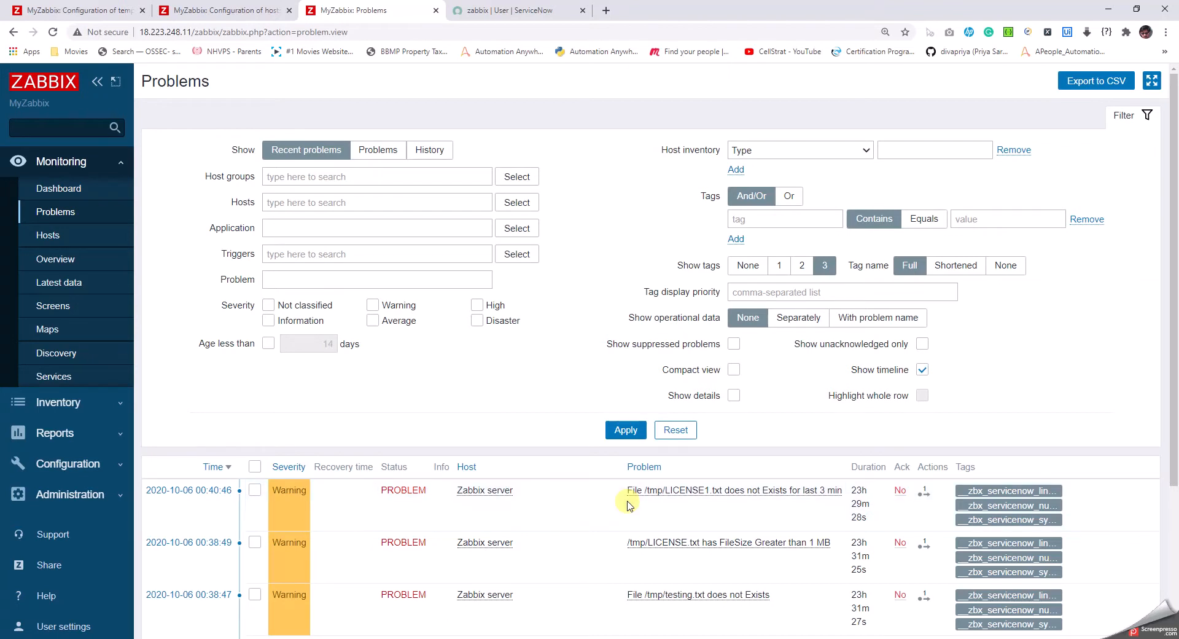
pyautogui.click(80, 474)
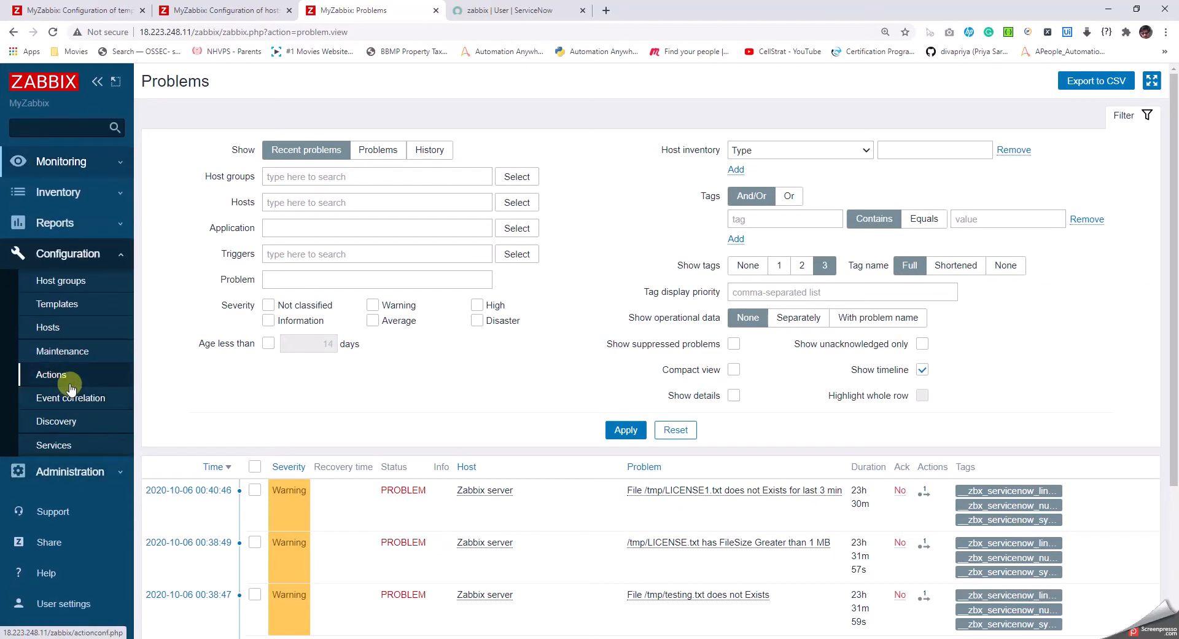
pyautogui.click(74, 470)
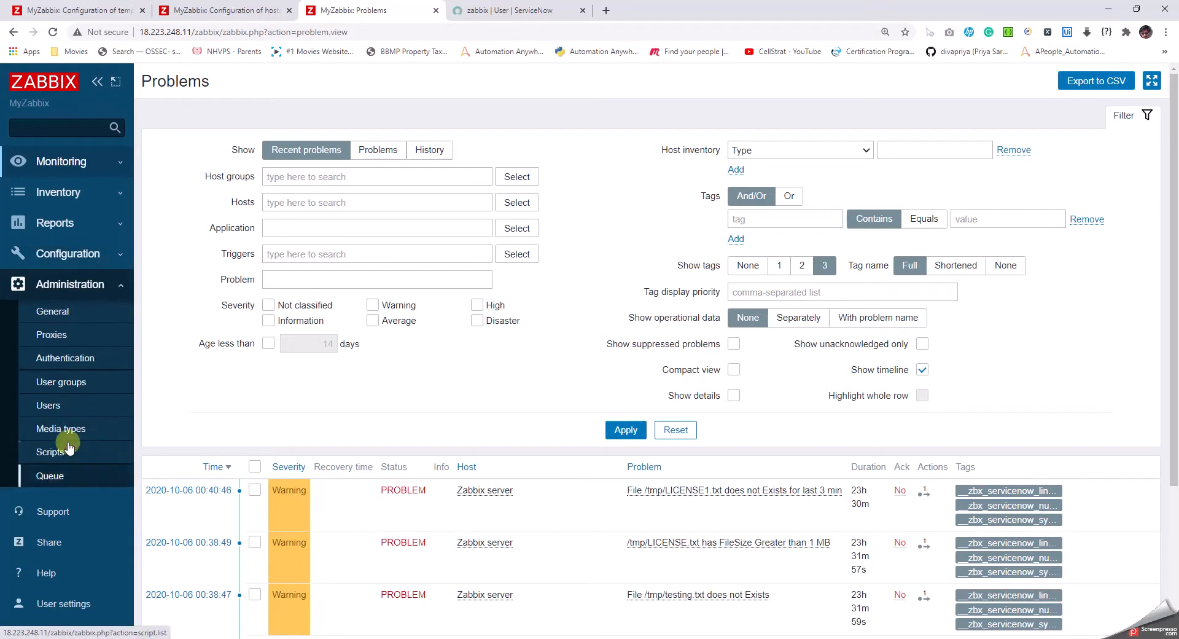
# - Resave the ServiceNow media type from Administration > Media types and launch its test dialog
pyautogui.click(61, 429)
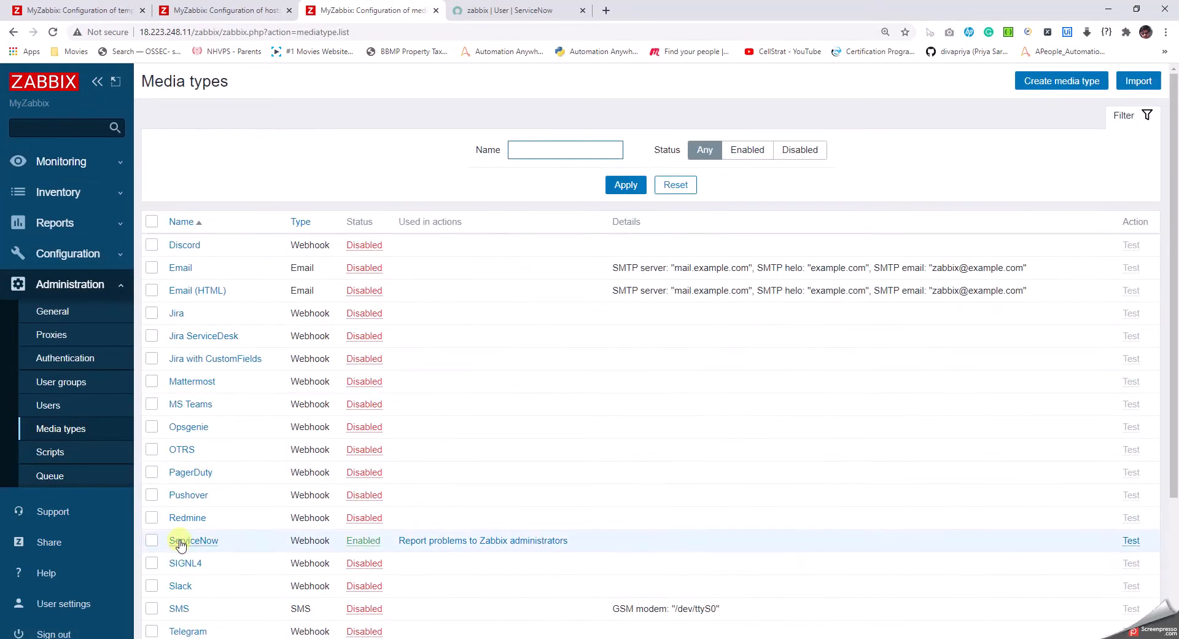
pyautogui.click(180, 542)
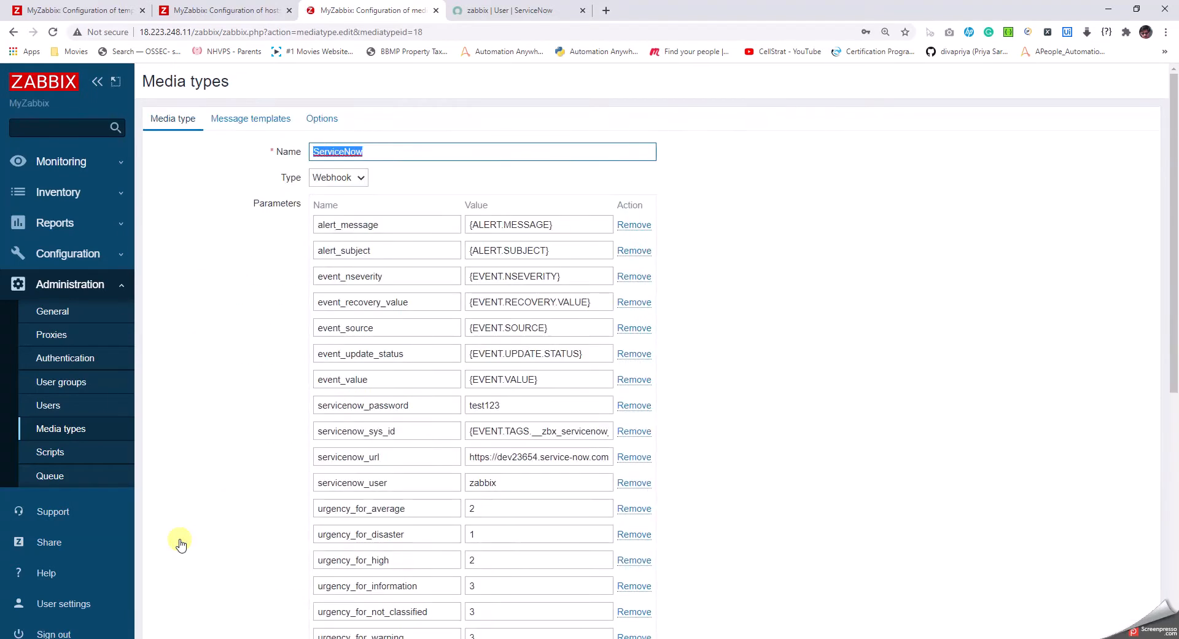
pyautogui.scroll(-6, 809, 414)
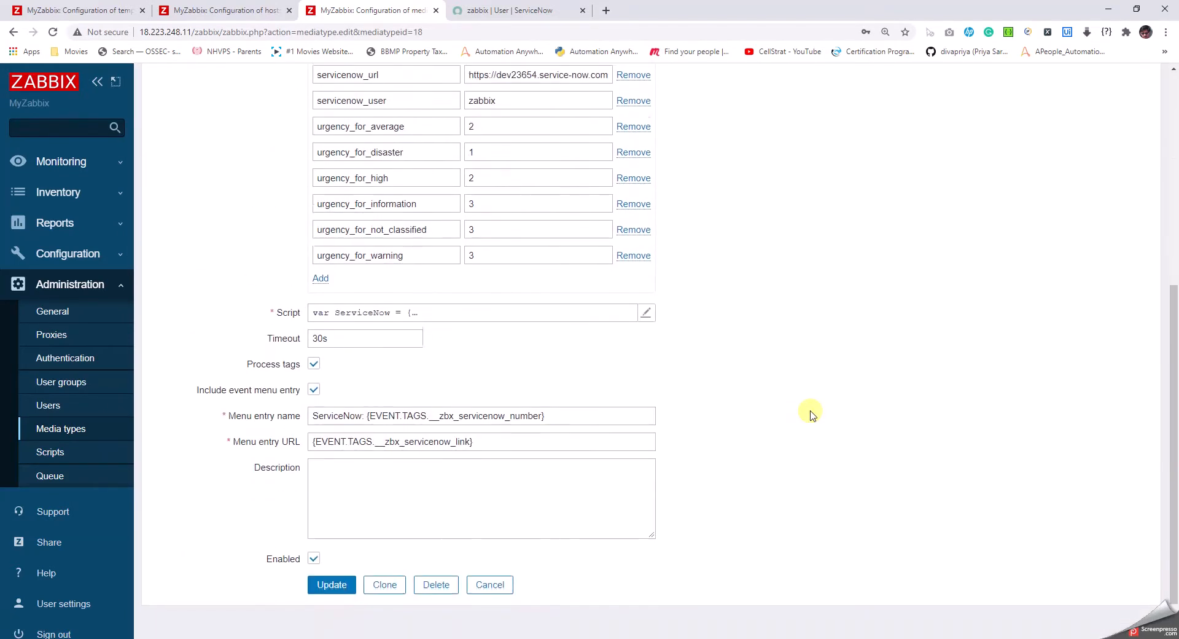
pyautogui.click(337, 584)
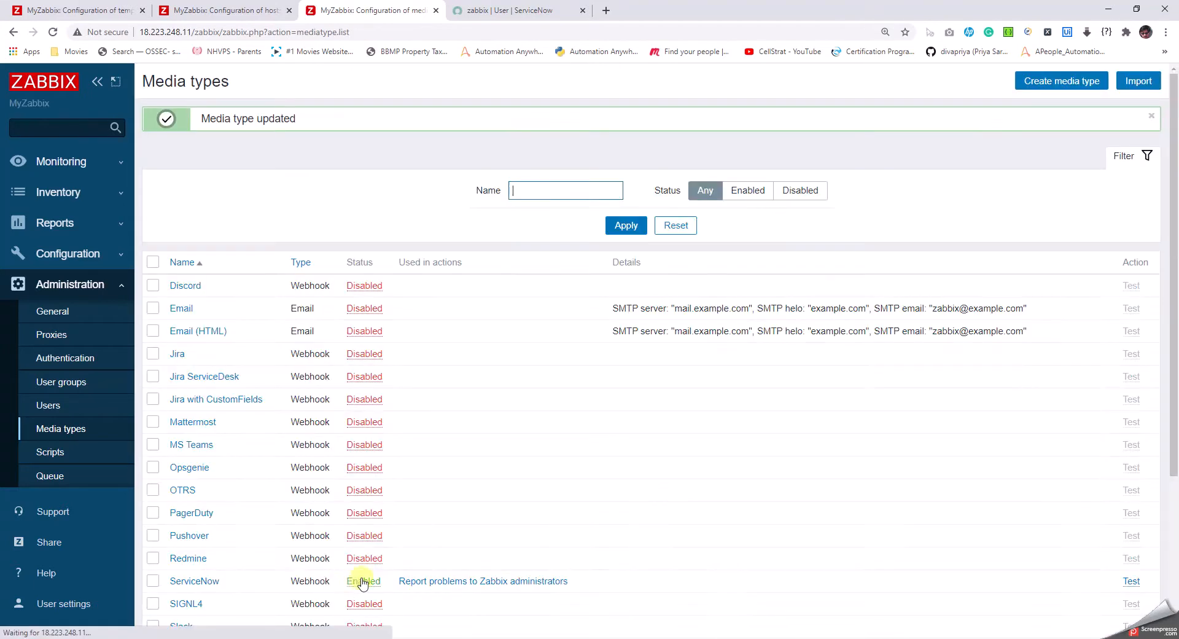
pyautogui.click(1134, 581)
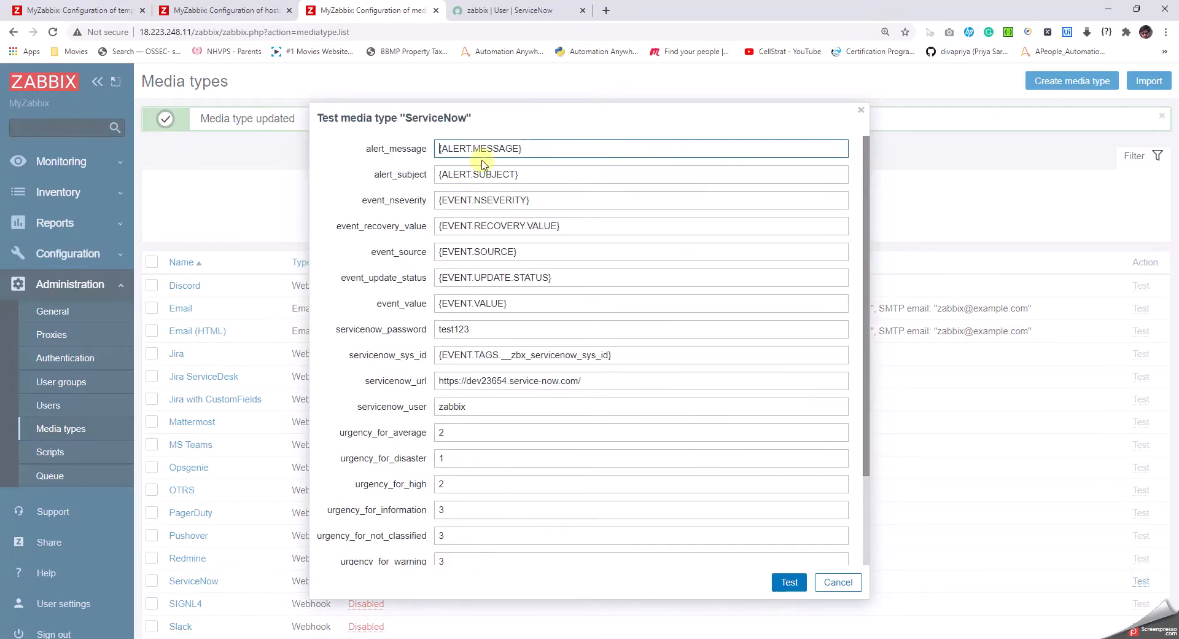
# - Set event_source and event_value to 1 in the ServiceNow test and run it
pyautogui.click(531, 252)
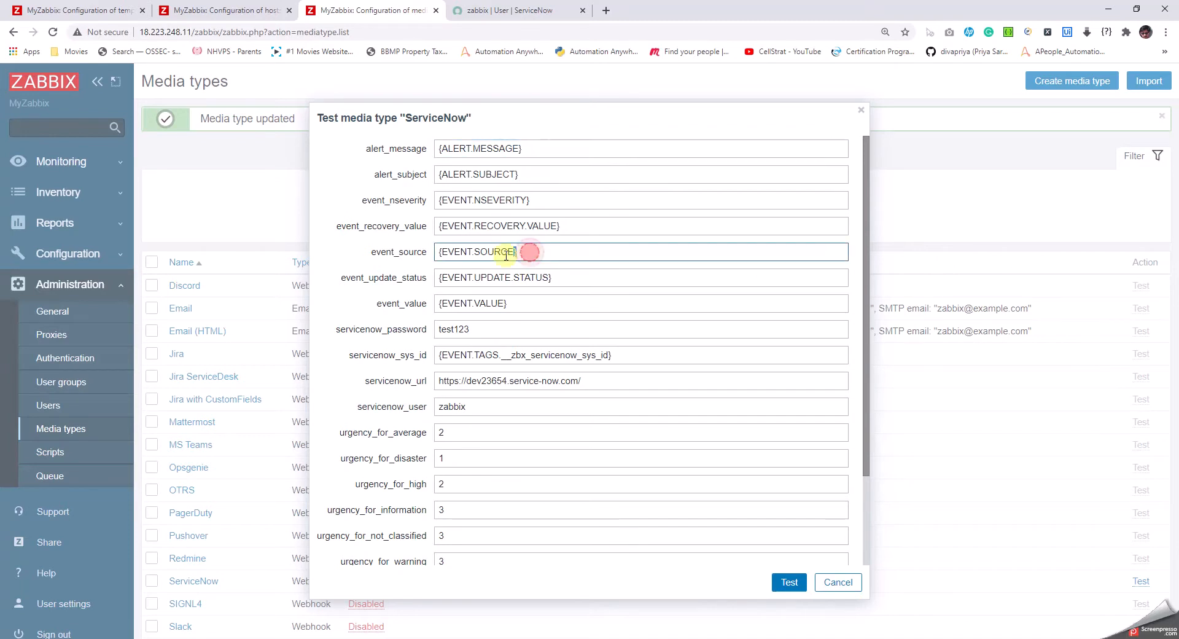
pyautogui.tripleClick(587, 253)
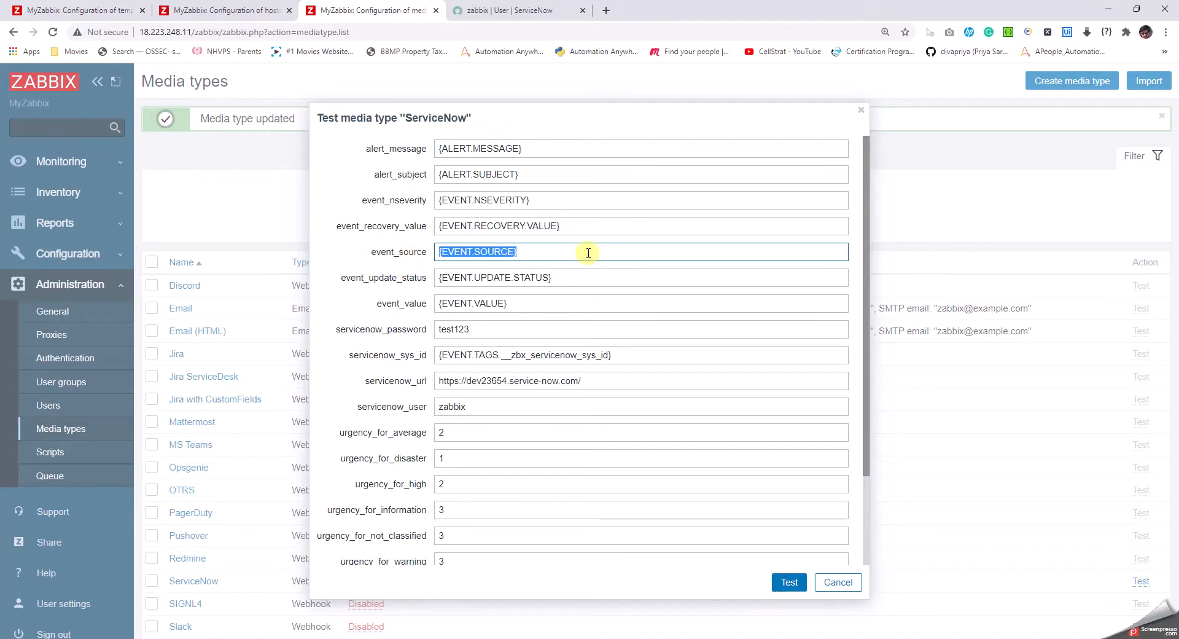
pyautogui.write('1')
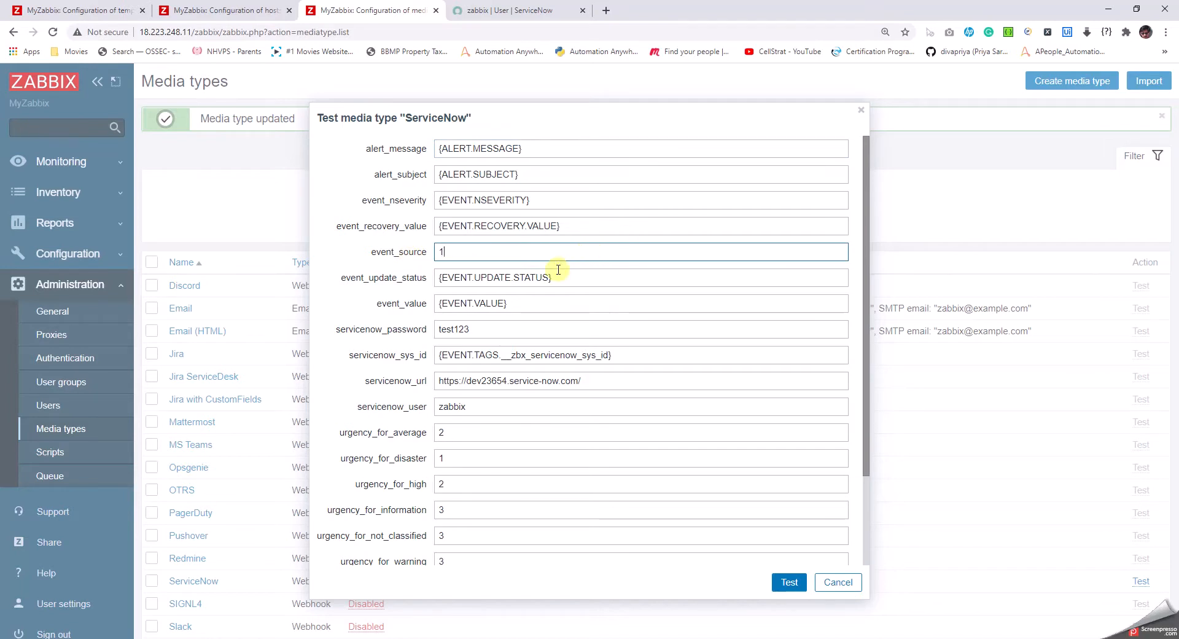
pyautogui.click(522, 305)
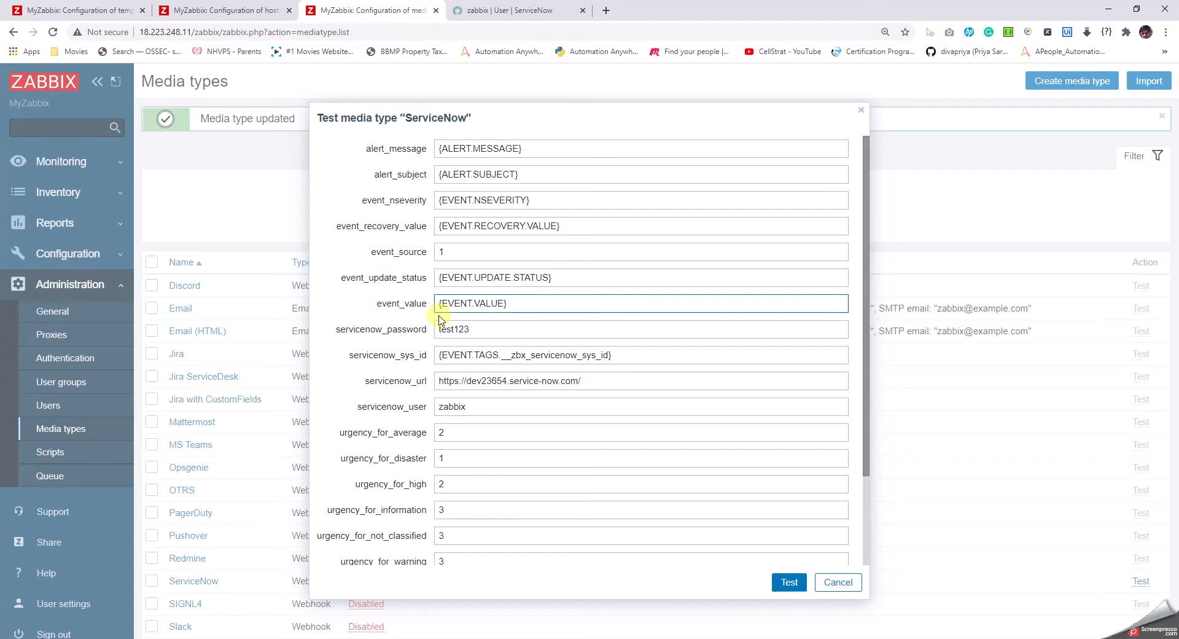
pyautogui.tripleClick(484, 299)
pyautogui.write('1')
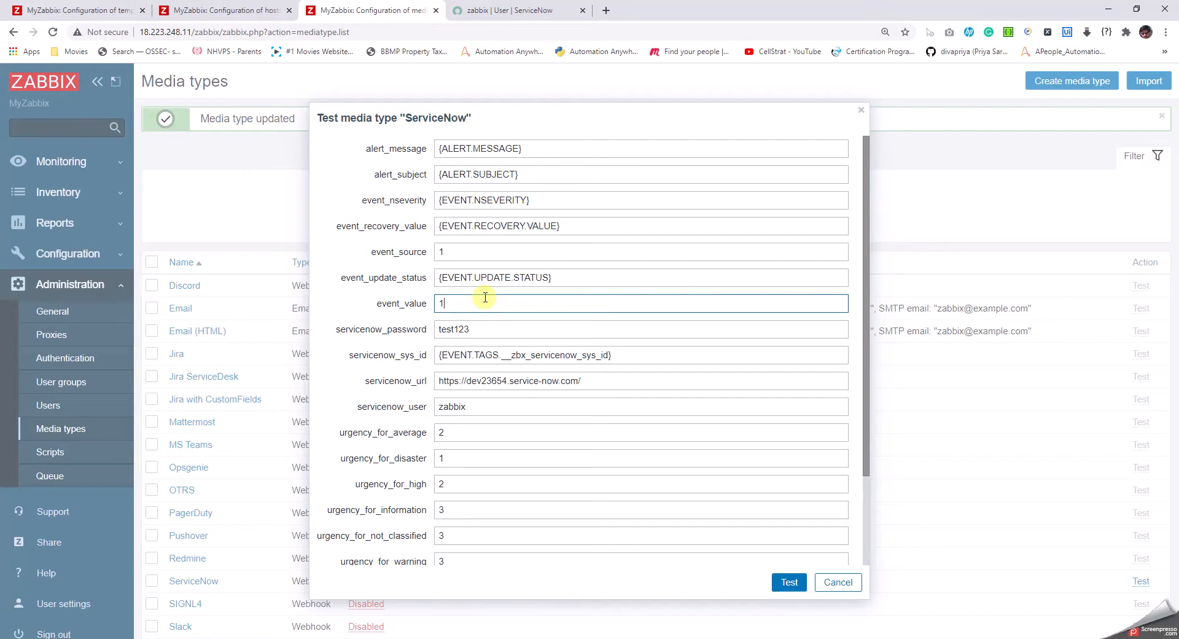
pyautogui.doubleClick(457, 329)
pyautogui.click(492, 329)
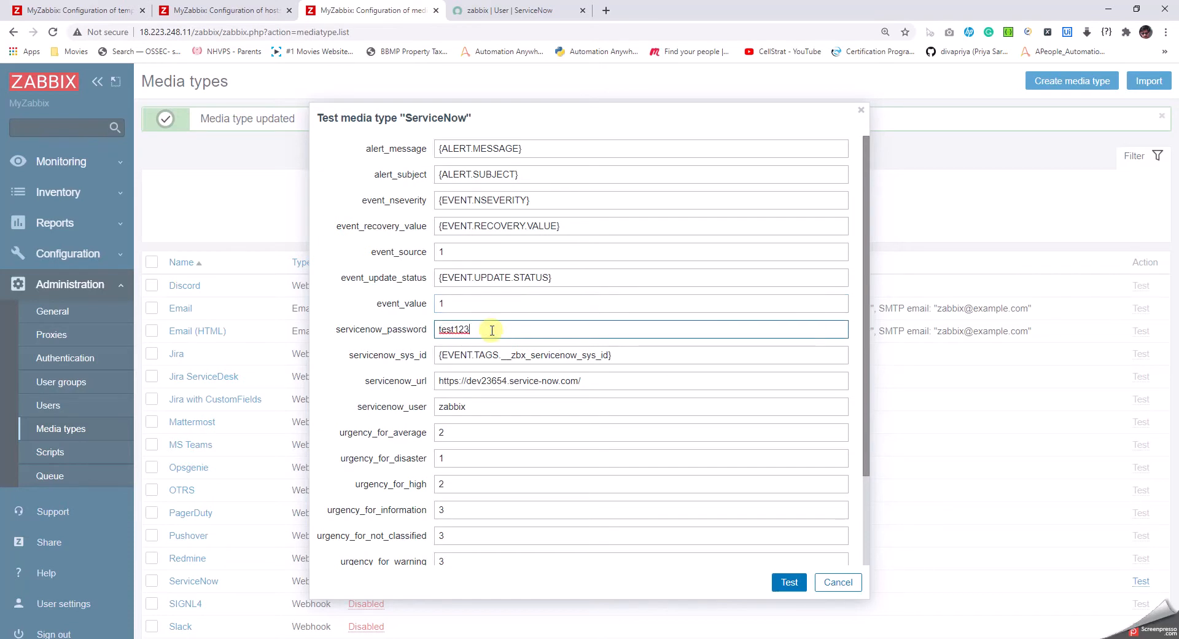
pyautogui.click(788, 585)
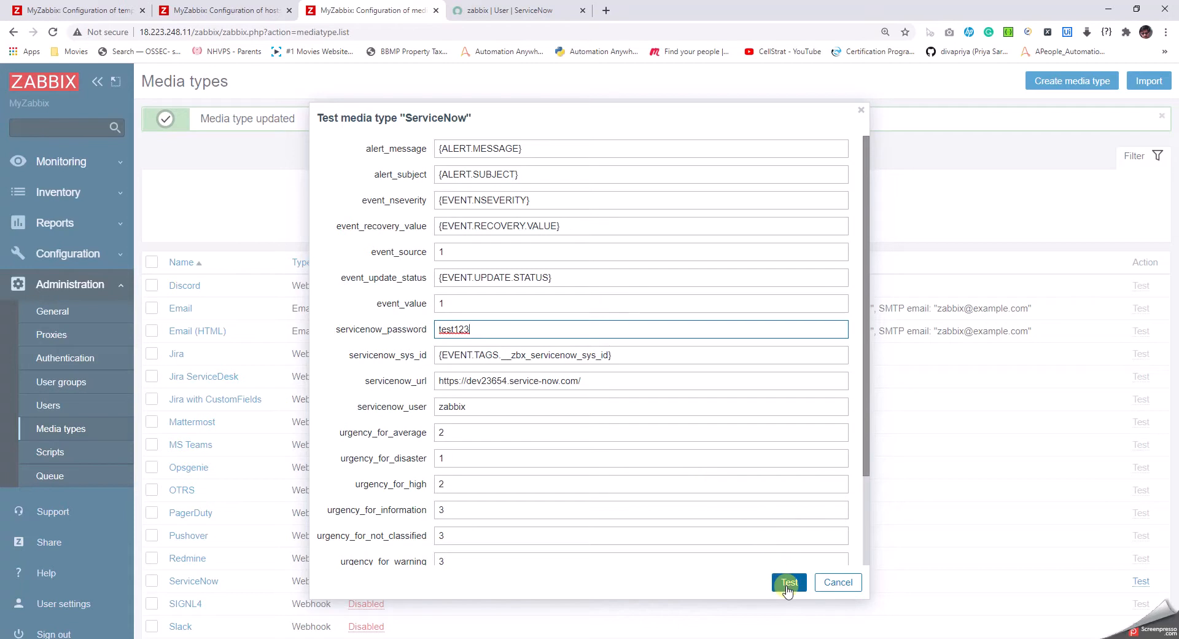
# - Replace the rejected servicenow_password with the correct password and rerun the test successfully
pyautogui.click(787, 586)
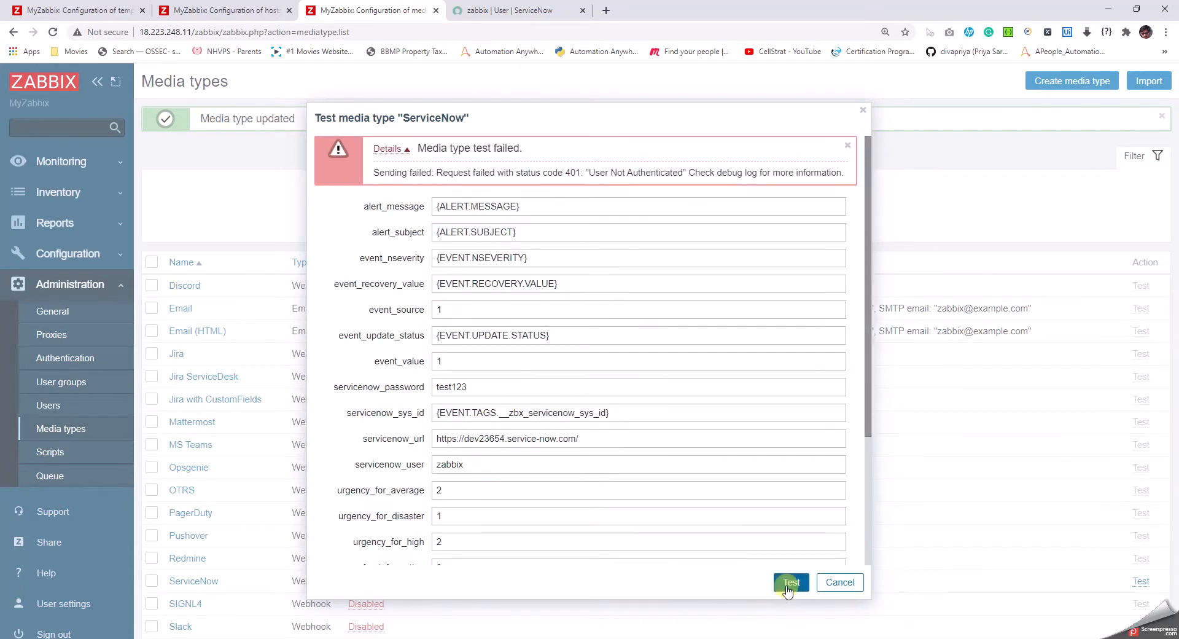
pyautogui.doubleClick(454, 388)
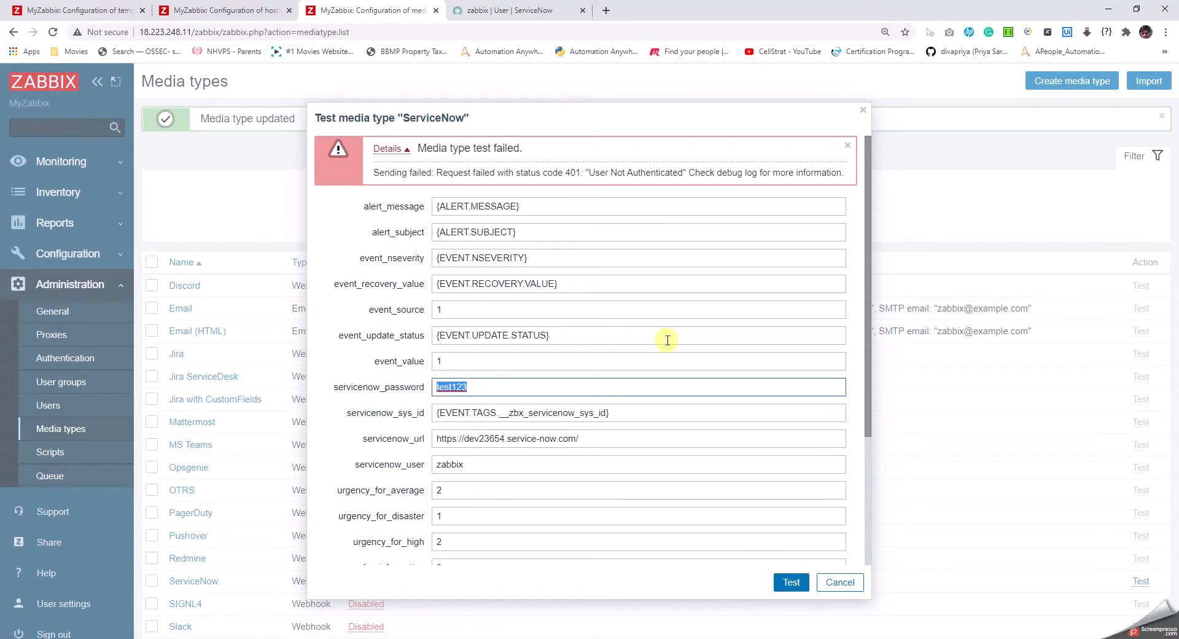
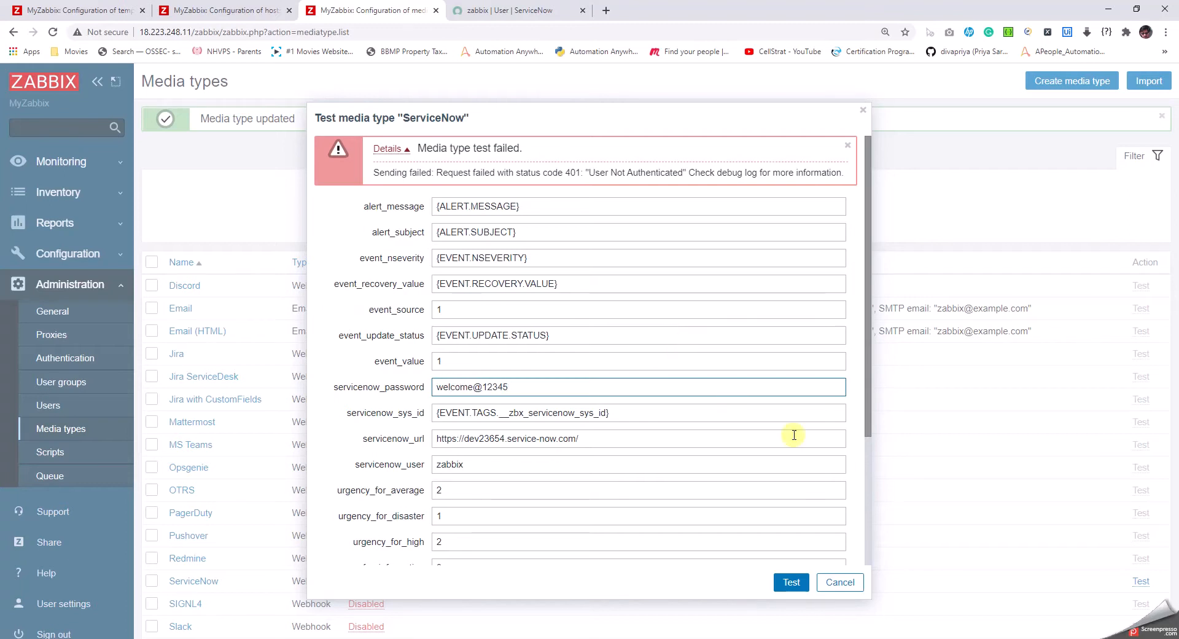
pyautogui.click(790, 583)
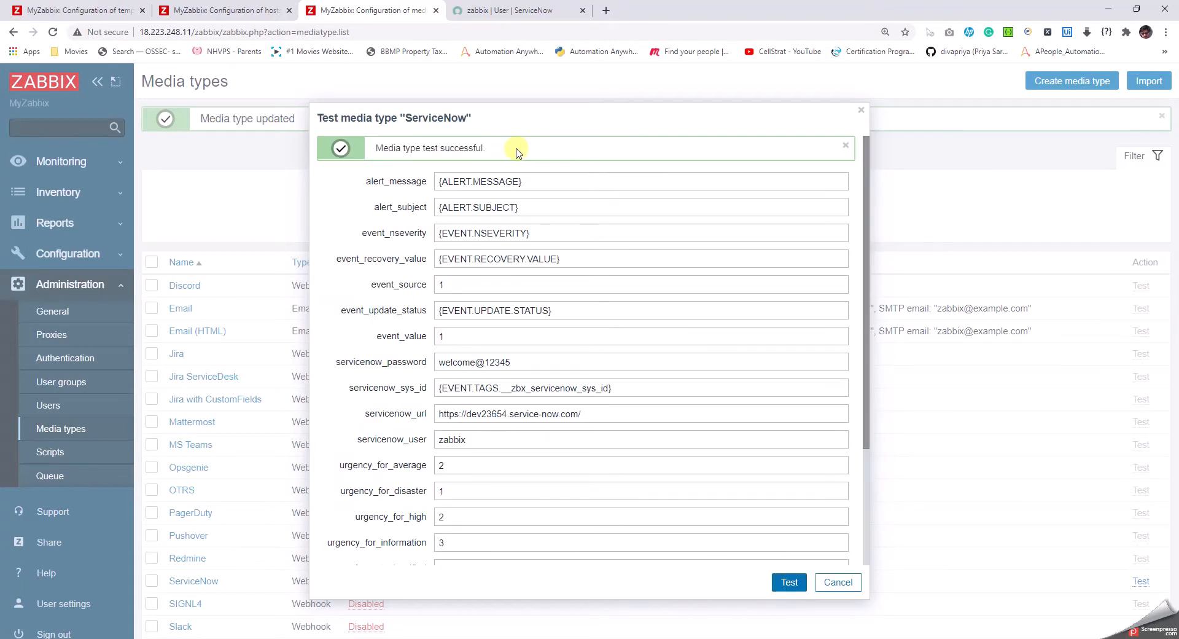
pyautogui.click(504, 10)
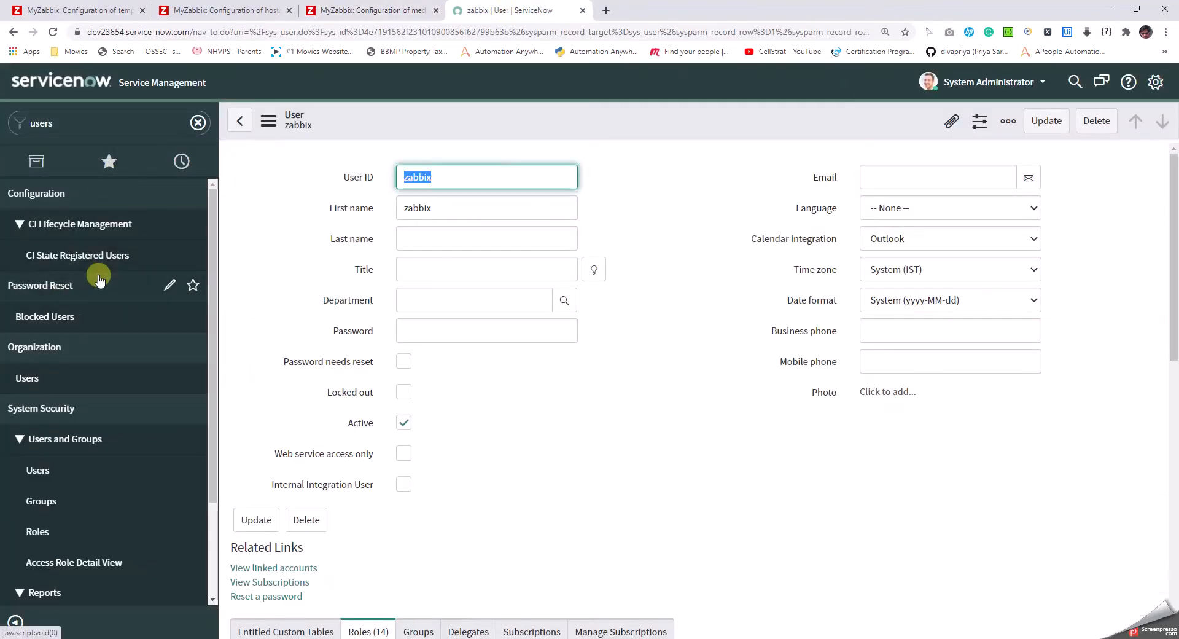
# - List all Self-Service incidents in ServiceNow and verify INC0010055 with subject {ALERT.SUBJECT} is newest
pyautogui.click(110, 161)
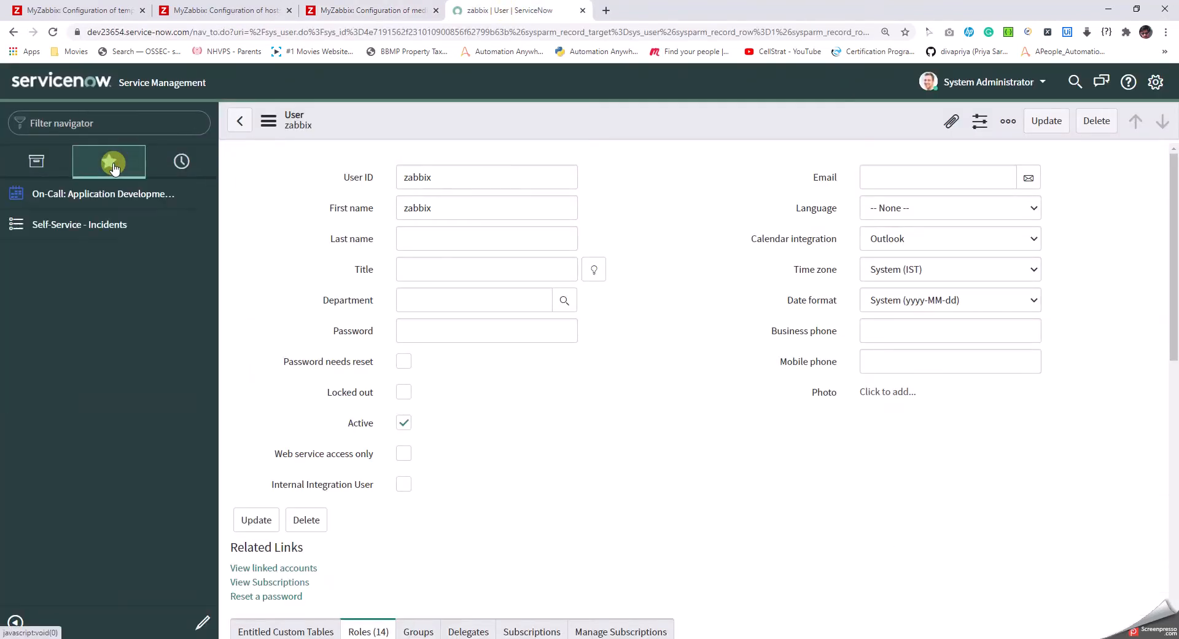
pyautogui.click(80, 226)
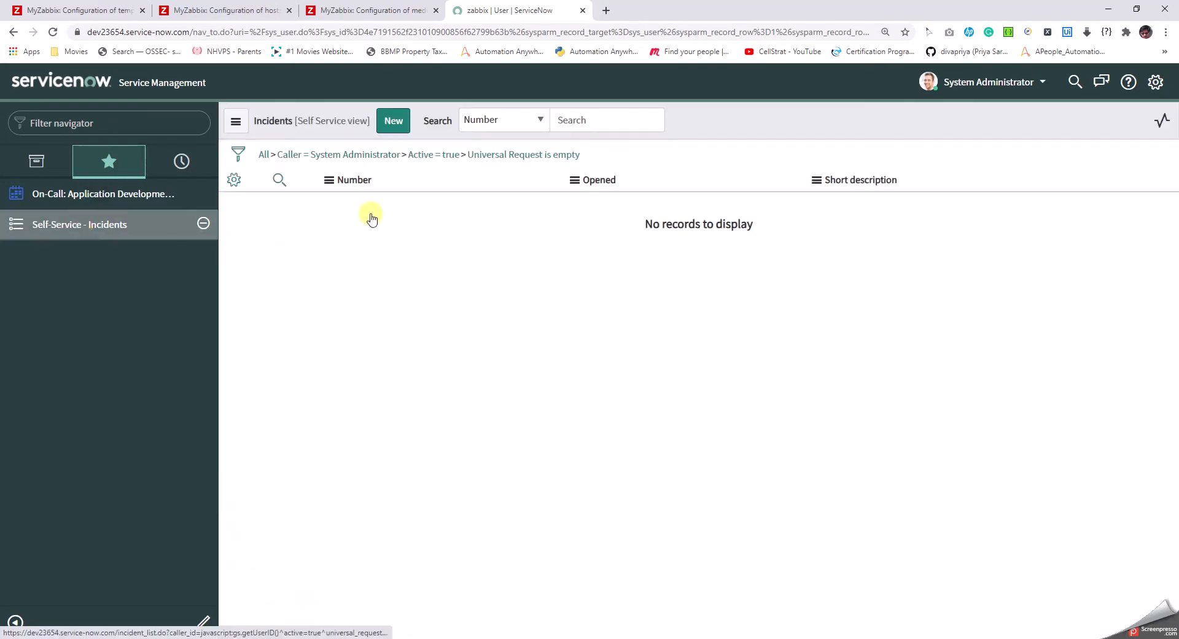
pyautogui.click(262, 156)
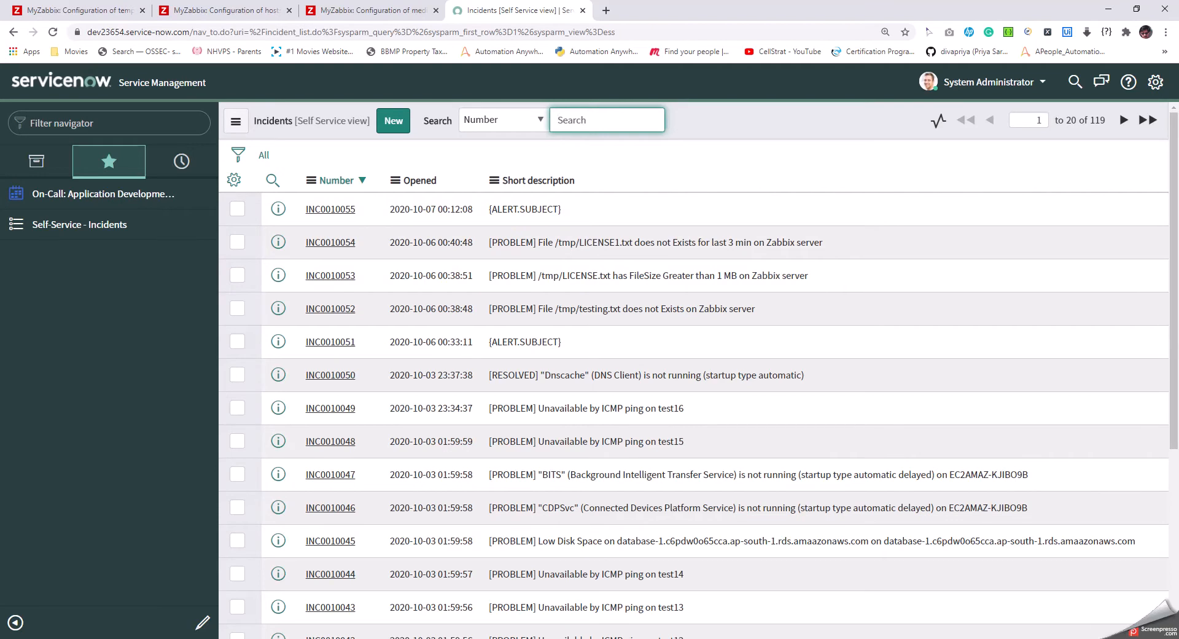
pyautogui.moveTo(435, 209); pyautogui.dragTo(582, 211)
pyautogui.click(585, 213)
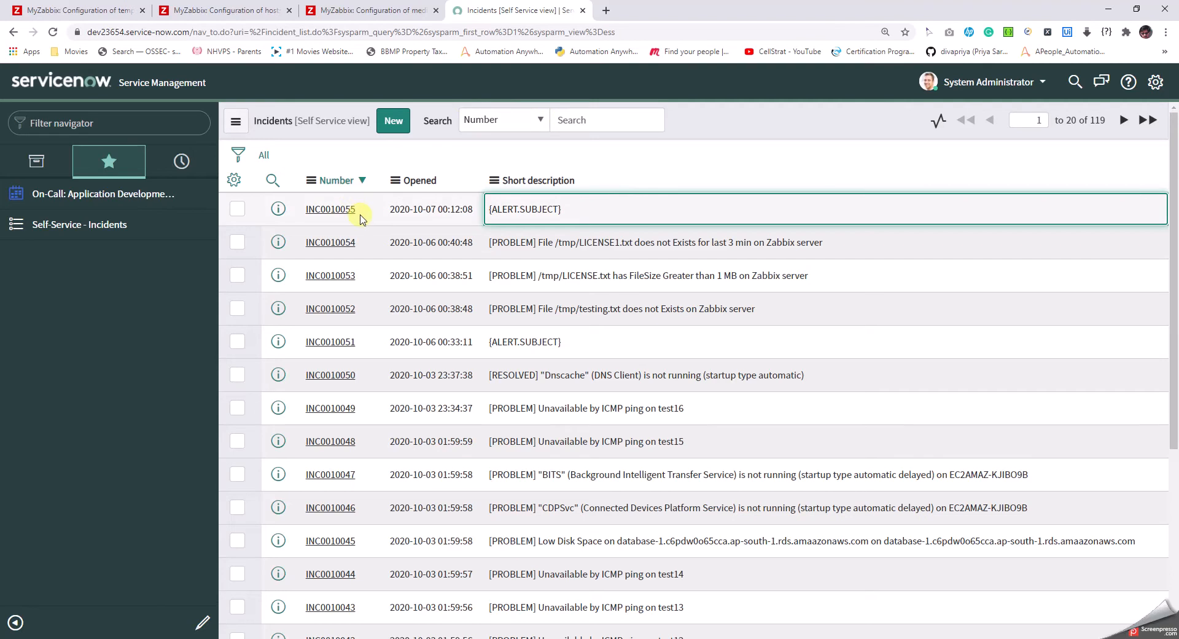
pyautogui.hotkey('ctrl', 'shift', 'Tab')
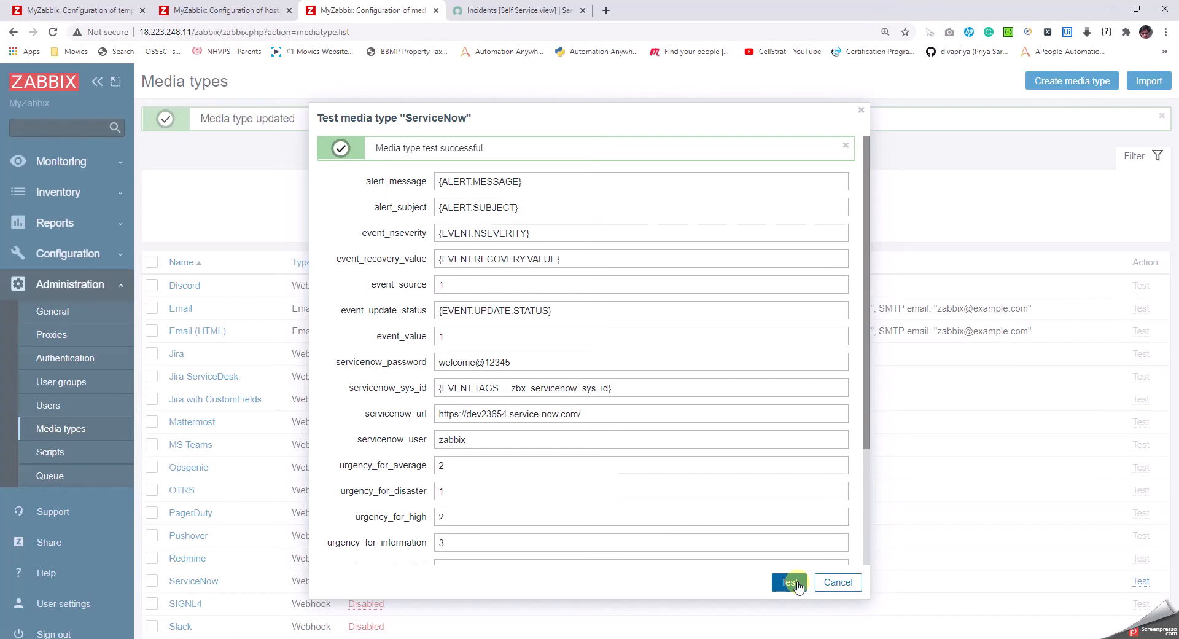
# - Copy incident number INC0010055 from the test response and search for it in ServiceNow's incident list
pyautogui.scroll(-3, 850, 515)
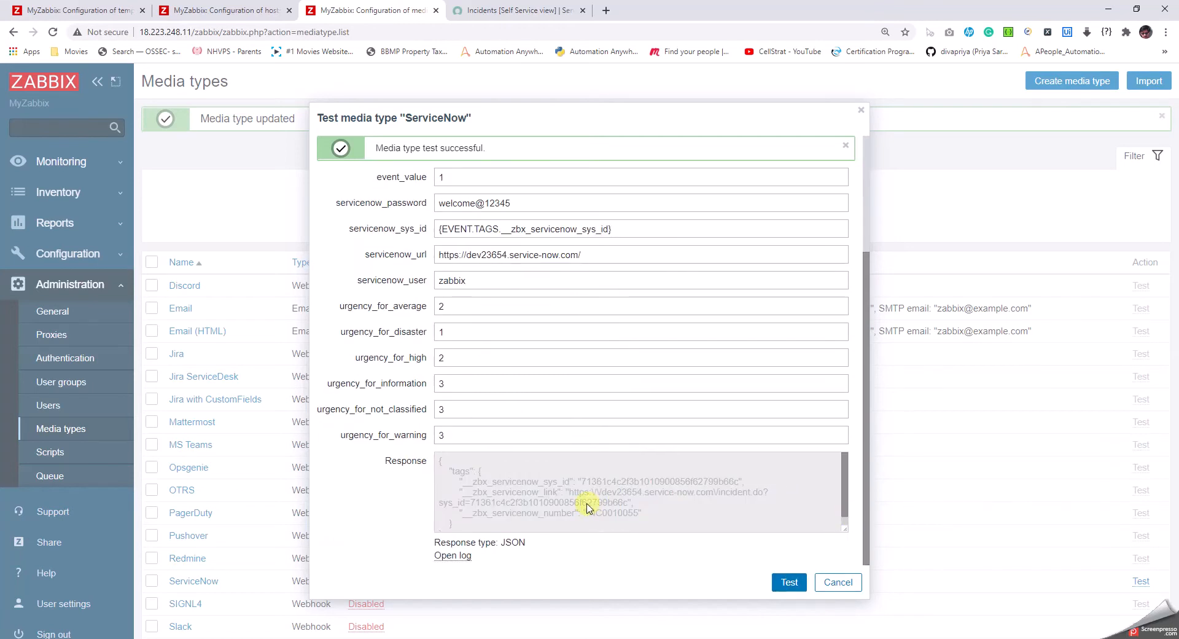
pyautogui.doubleClick(615, 519)
pyautogui.hotkey('ctrl', 'c')
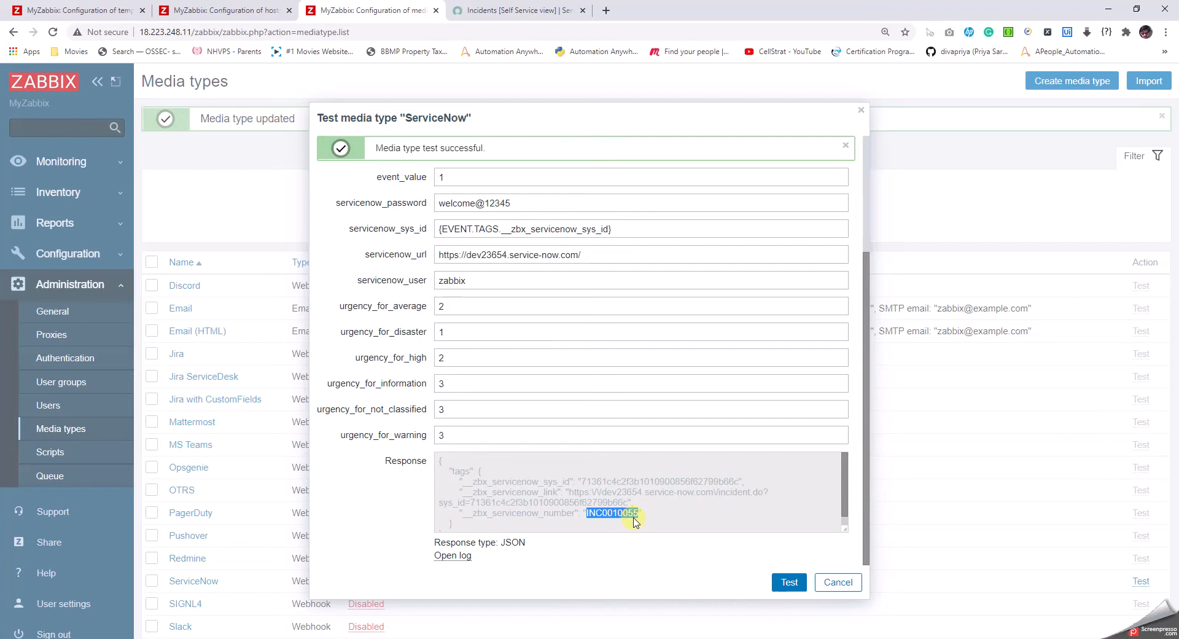
pyautogui.hotkey('ctrl', 'Tab')
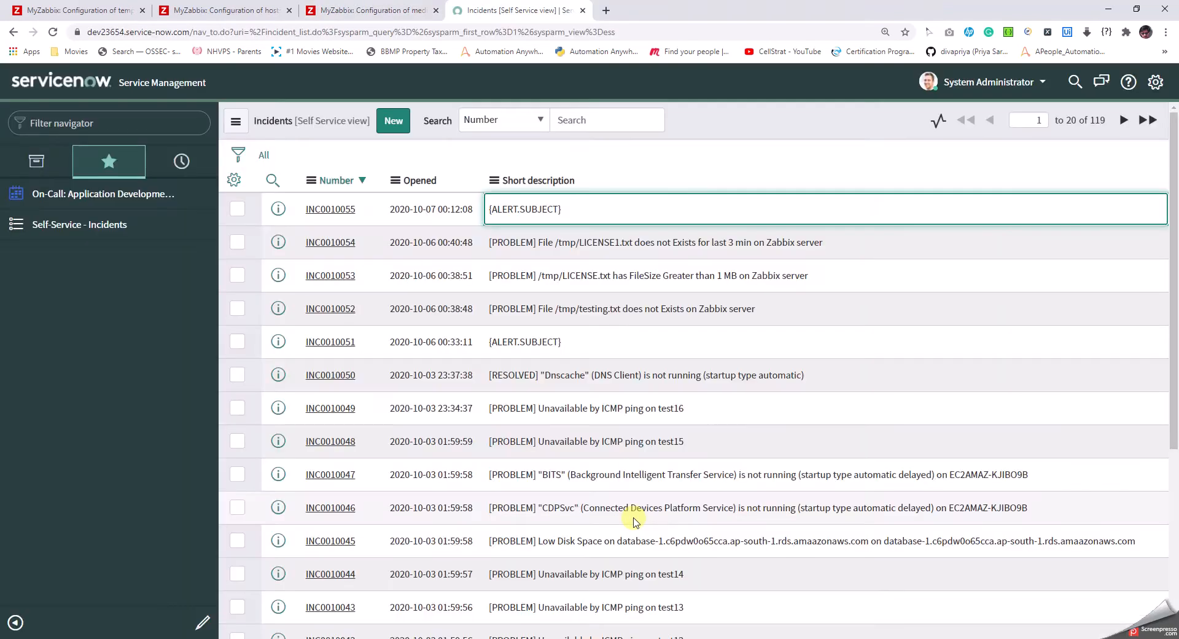
pyautogui.hotkey('ctrl', 'f')
pyautogui.hotkey('ctrl', 'v')
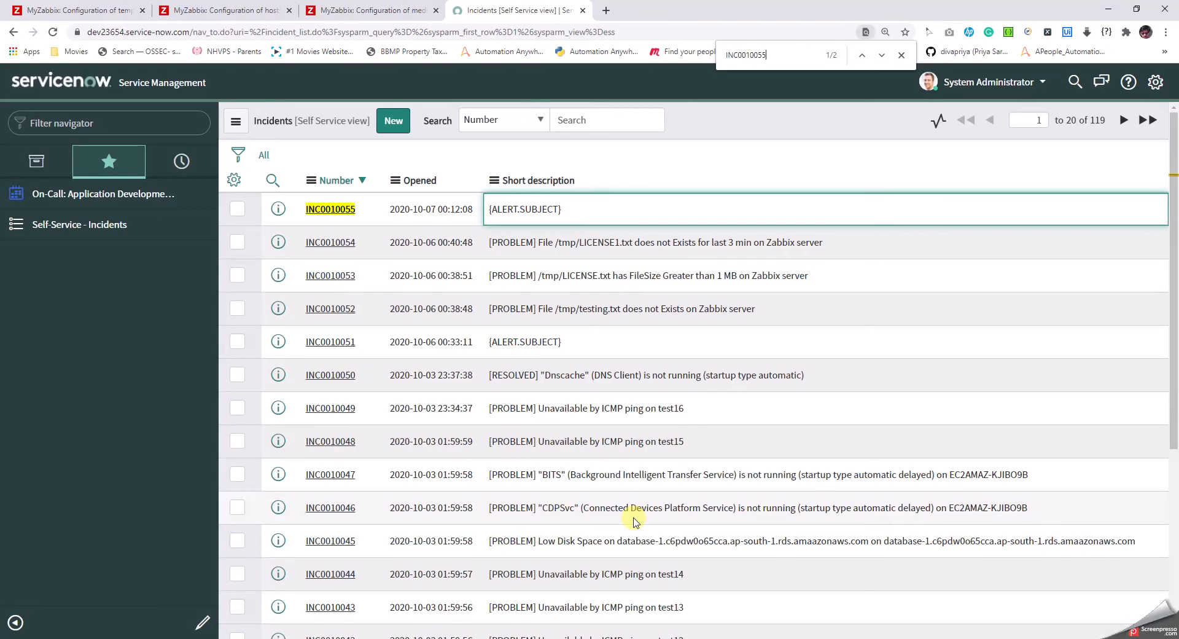
pyautogui.click(383, 12)
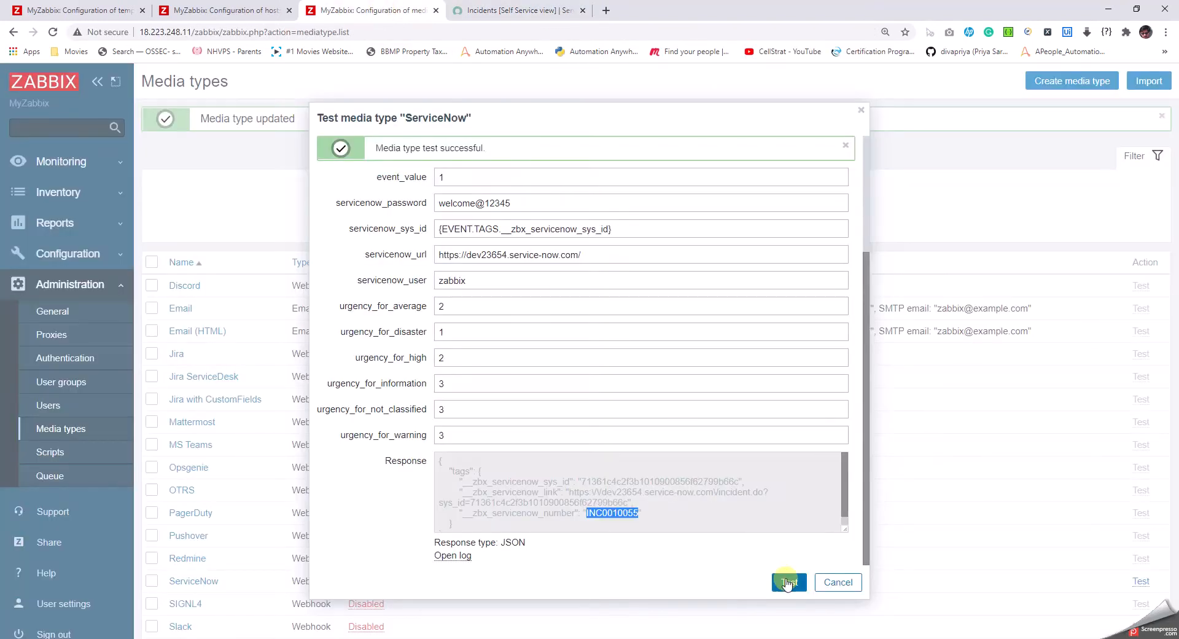
# - Cancel the ServiceNow media type test and open Monitoring > Problems to view the Warning problems
pyautogui.click(833, 587)
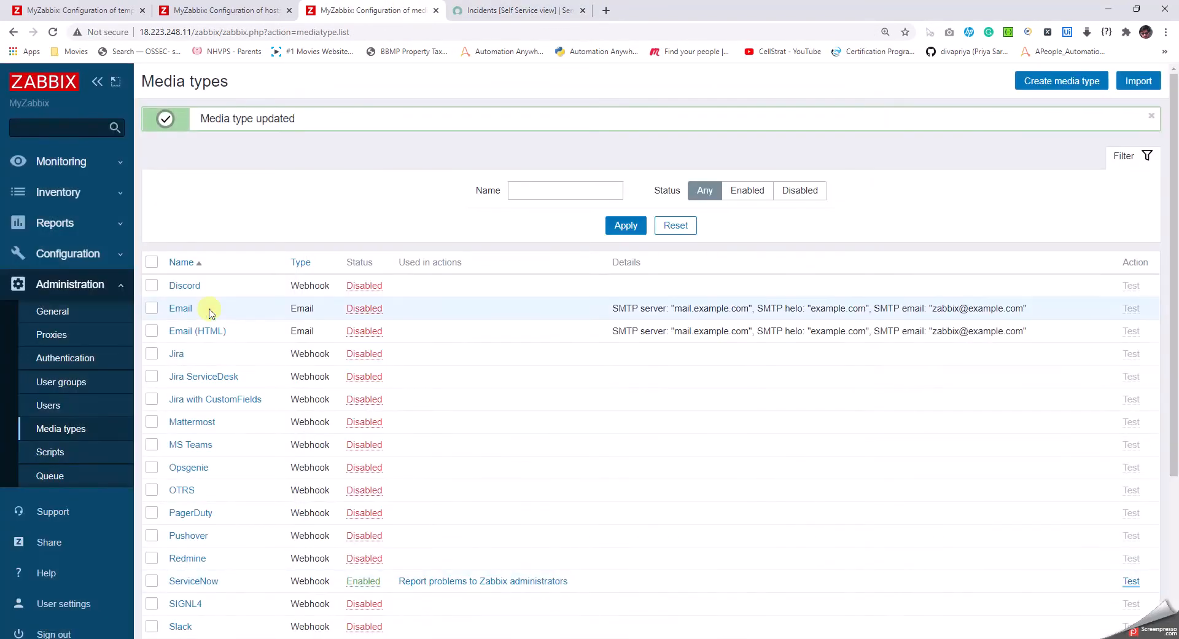
pyautogui.click(21, 162)
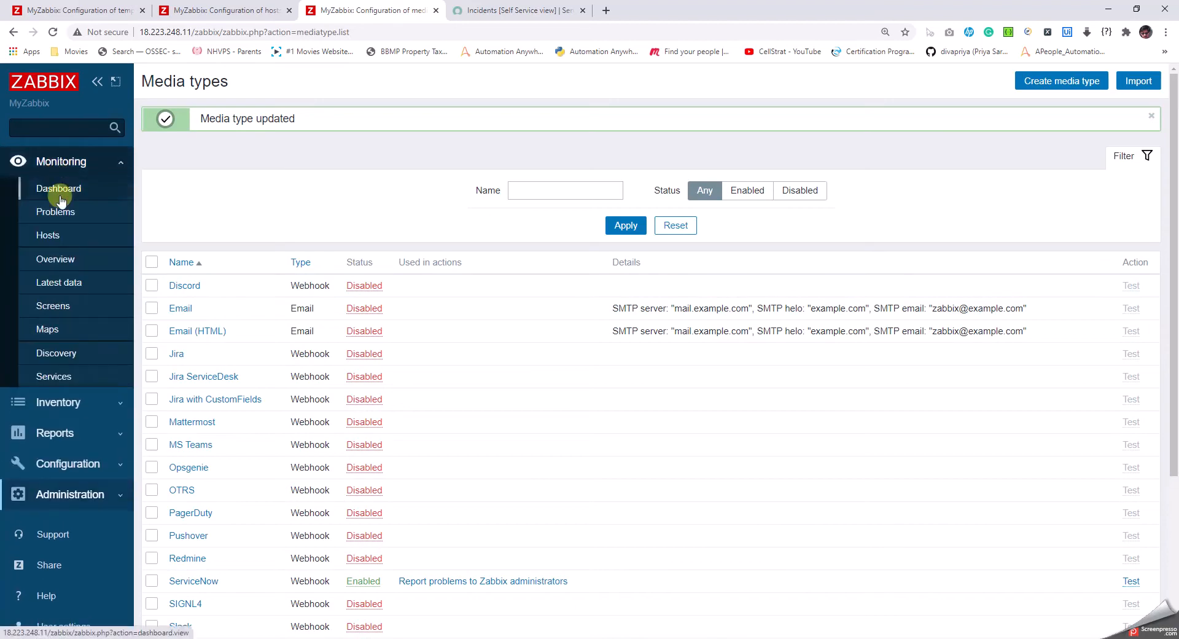
pyautogui.click(67, 220)
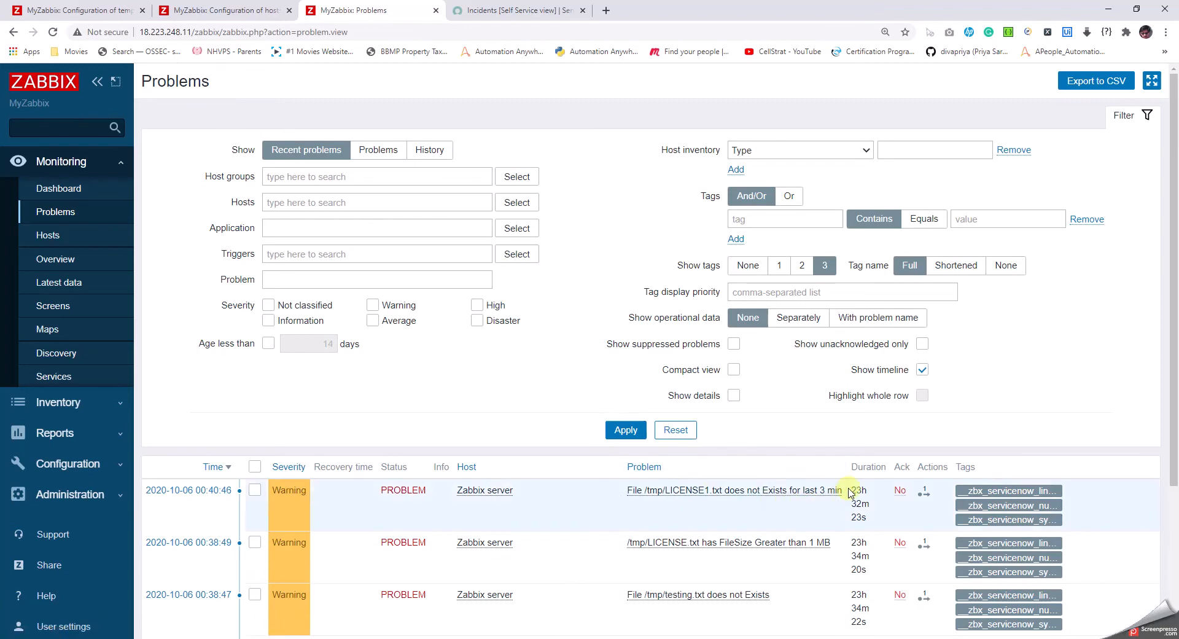
pyautogui.doubleClick(866, 467)
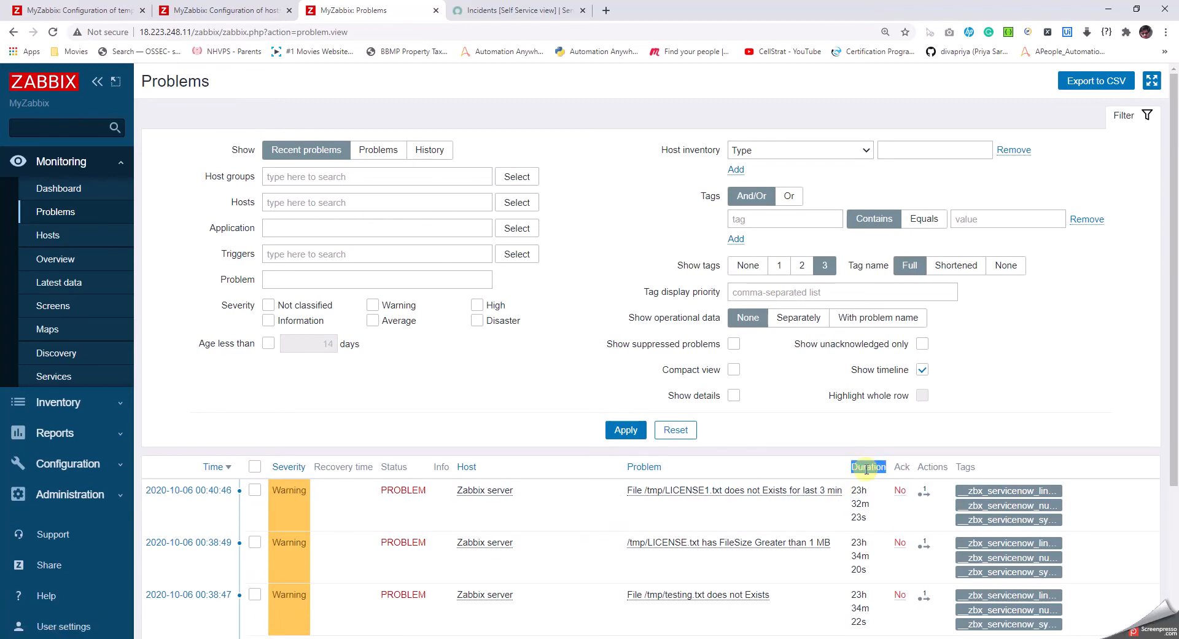